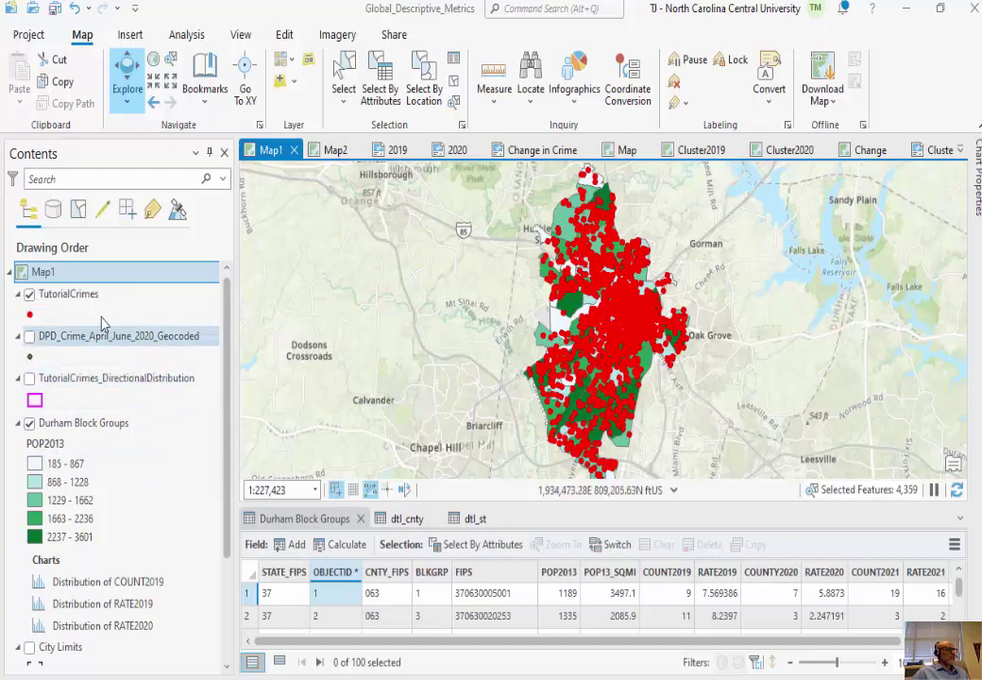
Step: Hide the TutorialCrimes layer to examine the Durham block groups underneath and show the crime points again
{"action": "left_click", "coordinate": [30, 296]}
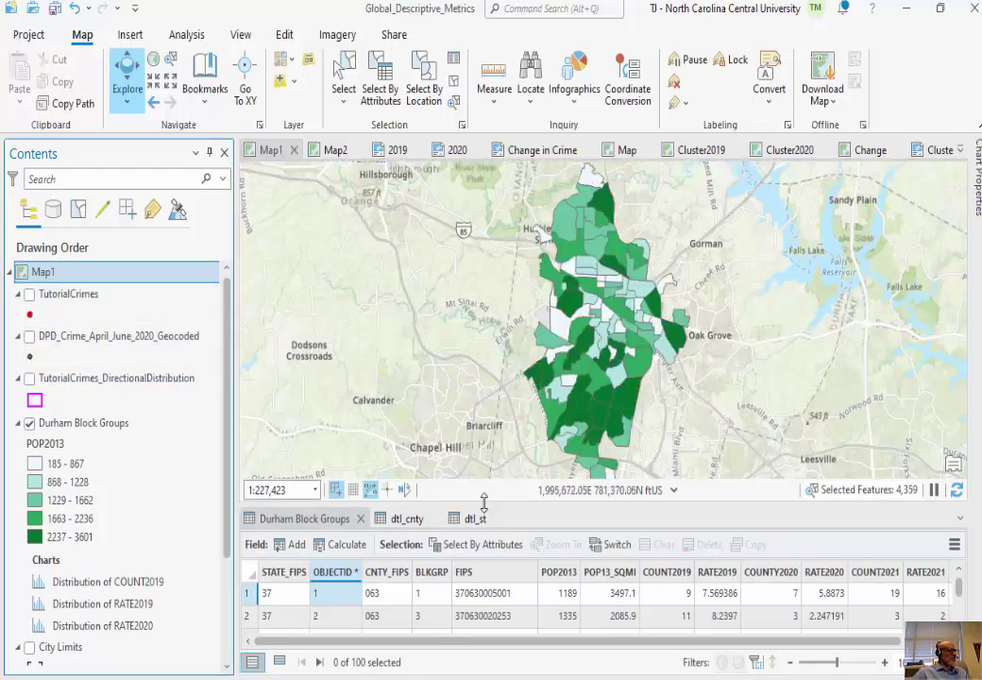
{"action": "left_click_drag", "start_coordinate": [491, 532], "coordinate": [491, 563]}
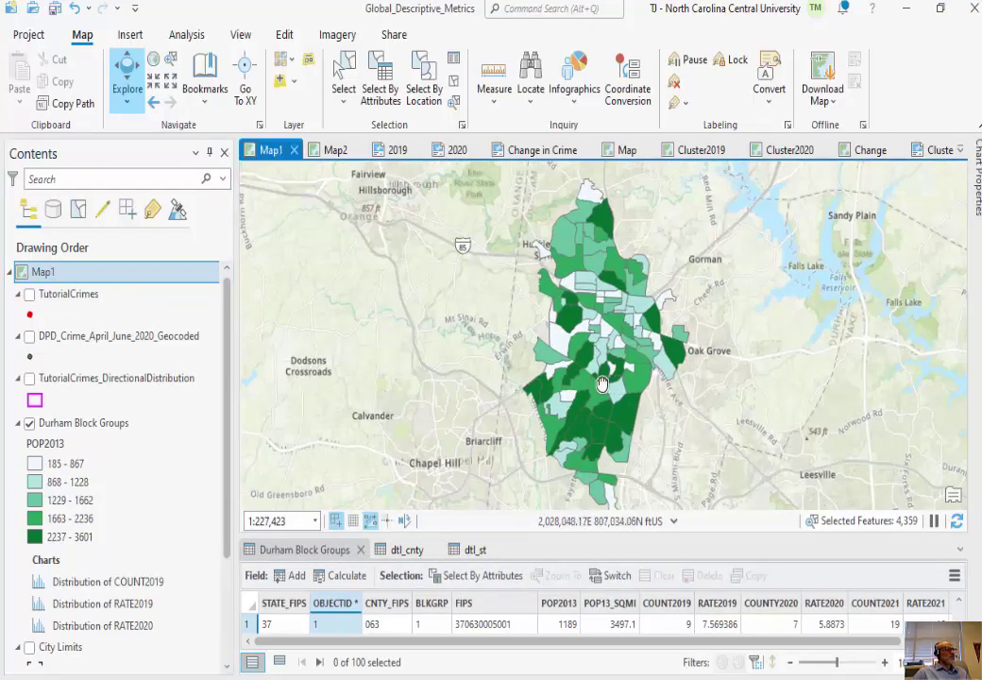
{"action": "left_click_drag", "start_coordinate": [613, 382], "coordinate": [565, 383]}
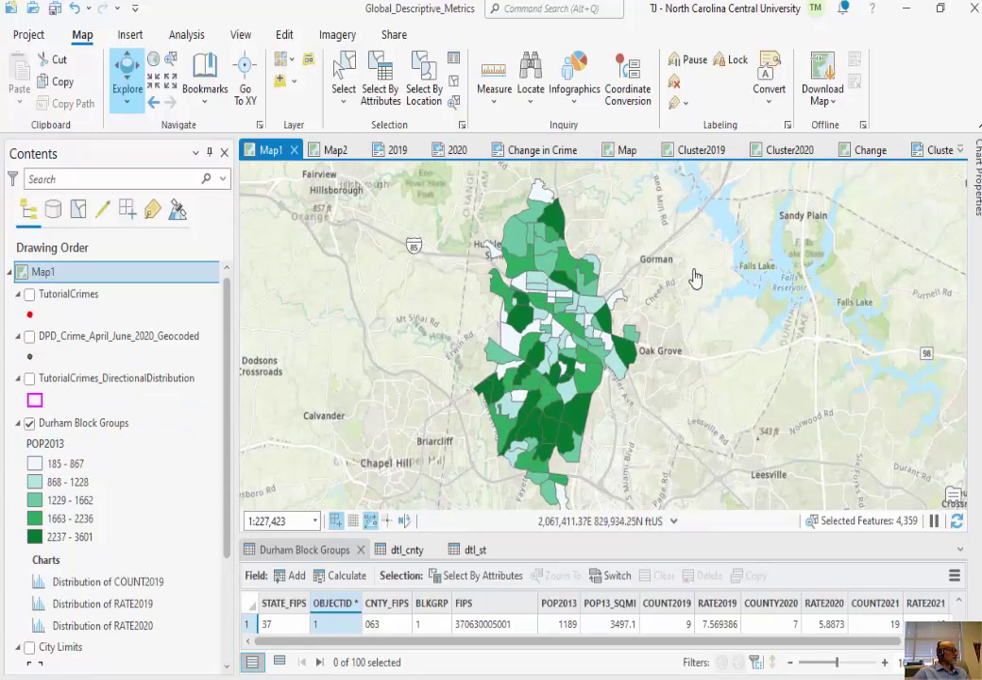
{"action": "left_click", "coordinate": [29, 294]}
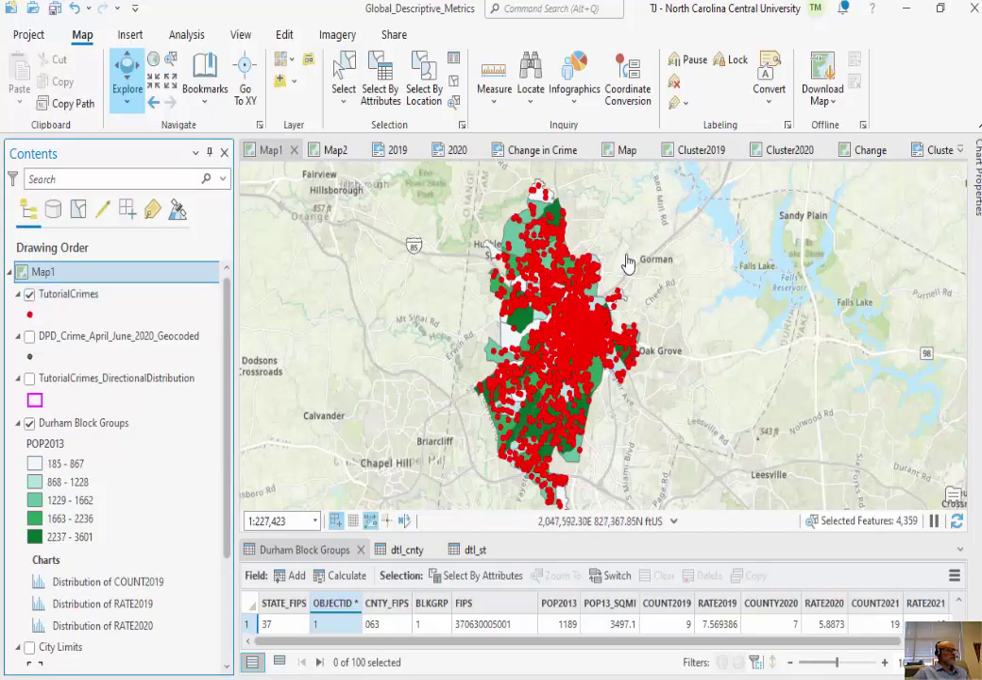
Step: Open the Mean Center tool from the Measuring Geographic Distributions toolset of the Spatial Statistics Tools
{"action": "left_click", "coordinate": [188, 35]}
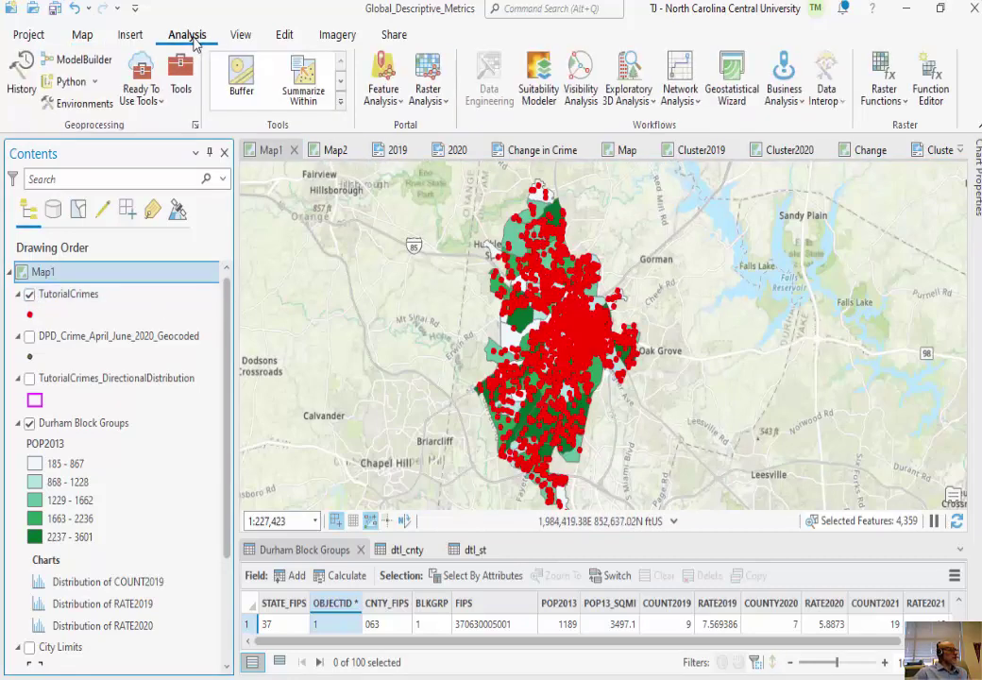
{"action": "left_click", "coordinate": [181, 83]}
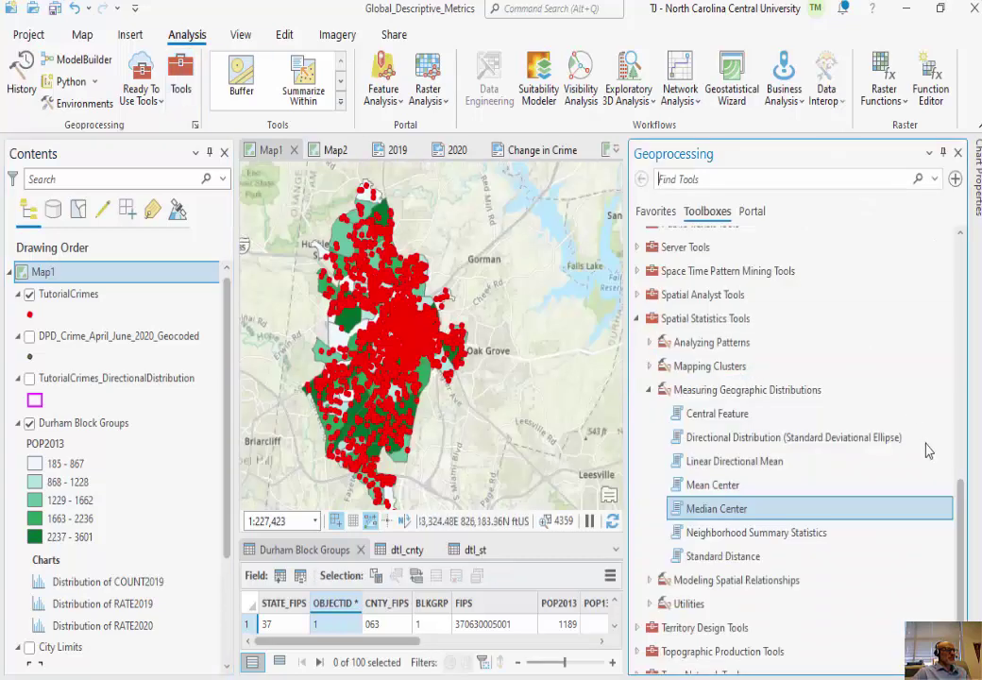
{"action": "scroll", "coordinate": [963, 505], "scroll_direction": "up", "scroll_amount": 2}
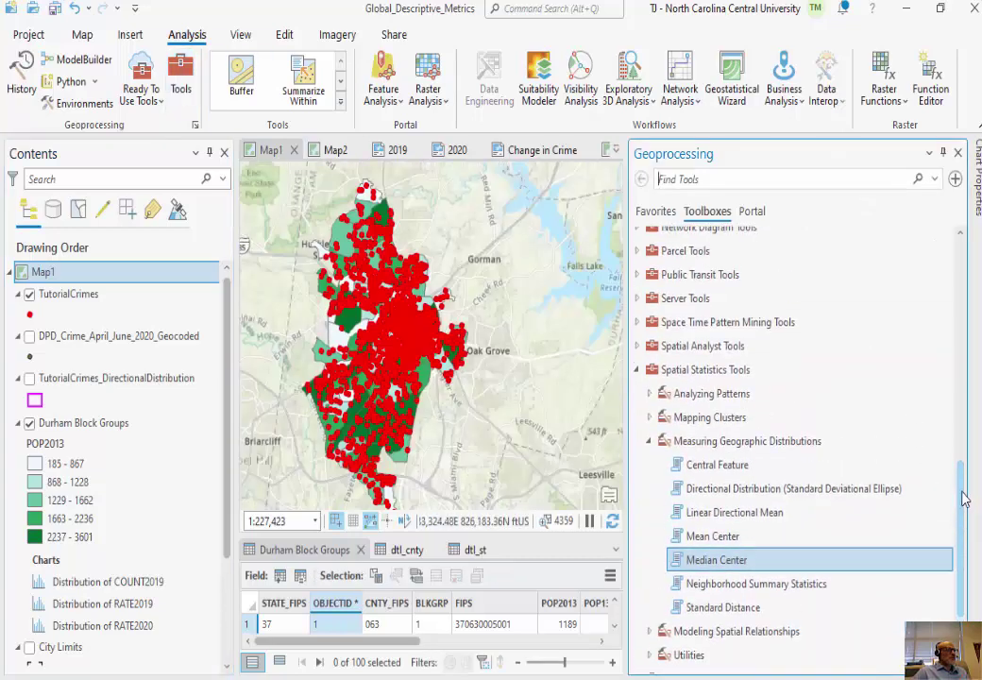
{"action": "left_click_drag", "start_coordinate": [963, 499], "coordinate": [961, 525]}
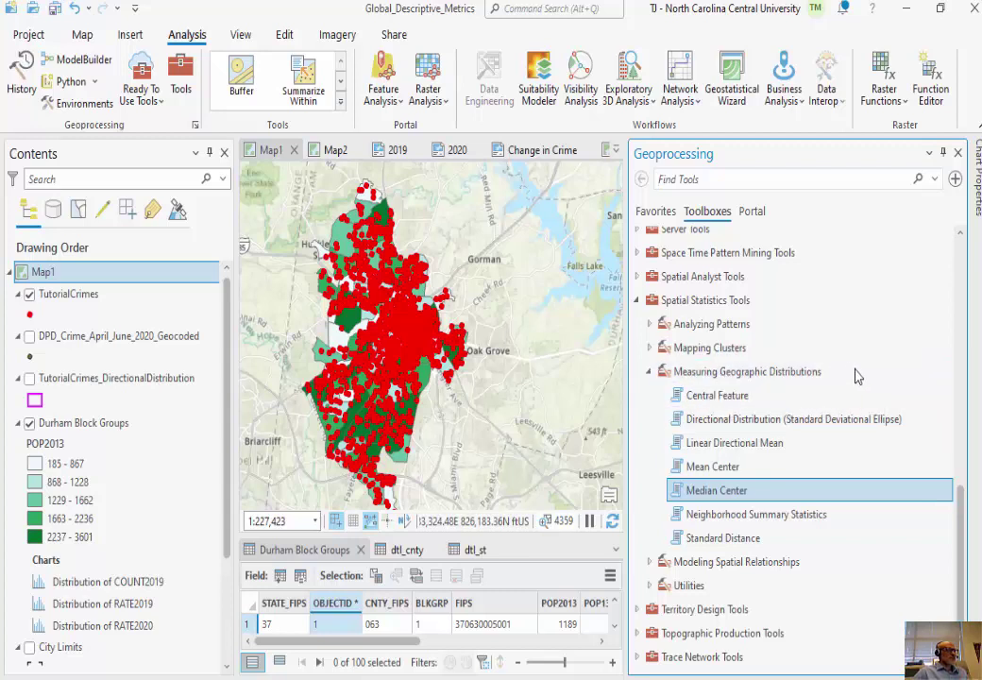
{"action": "left_click", "coordinate": [735, 468]}
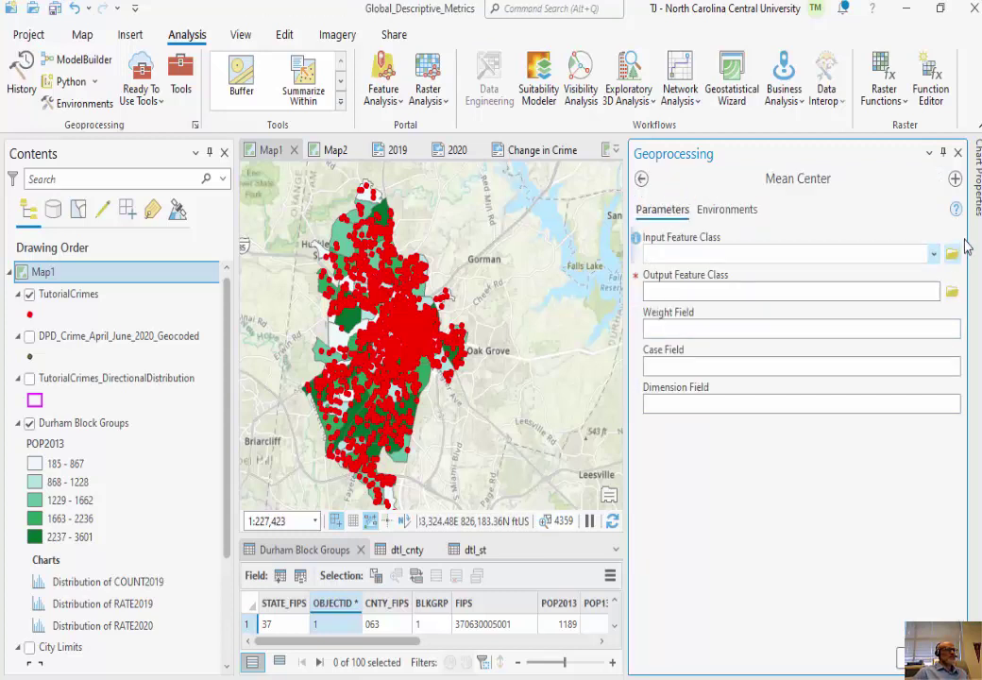
Step: Read the Mean Center help page and the linked explanation of how Mean Center works, including its calculations
{"action": "mouse_move", "coordinate": [957, 211]}
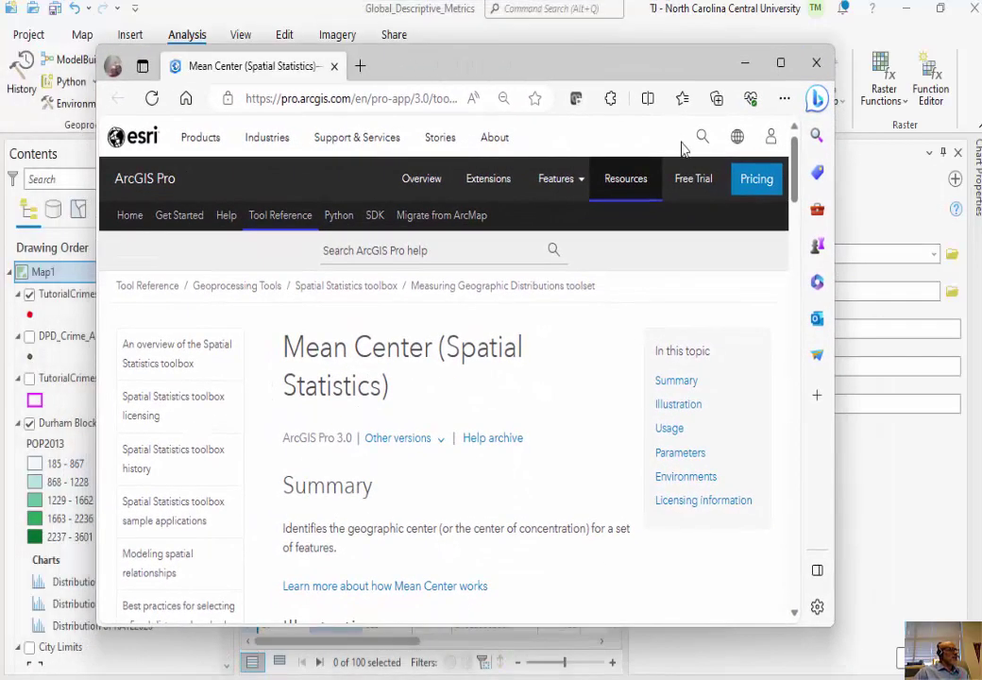
{"action": "left_click", "coordinate": [780, 63]}
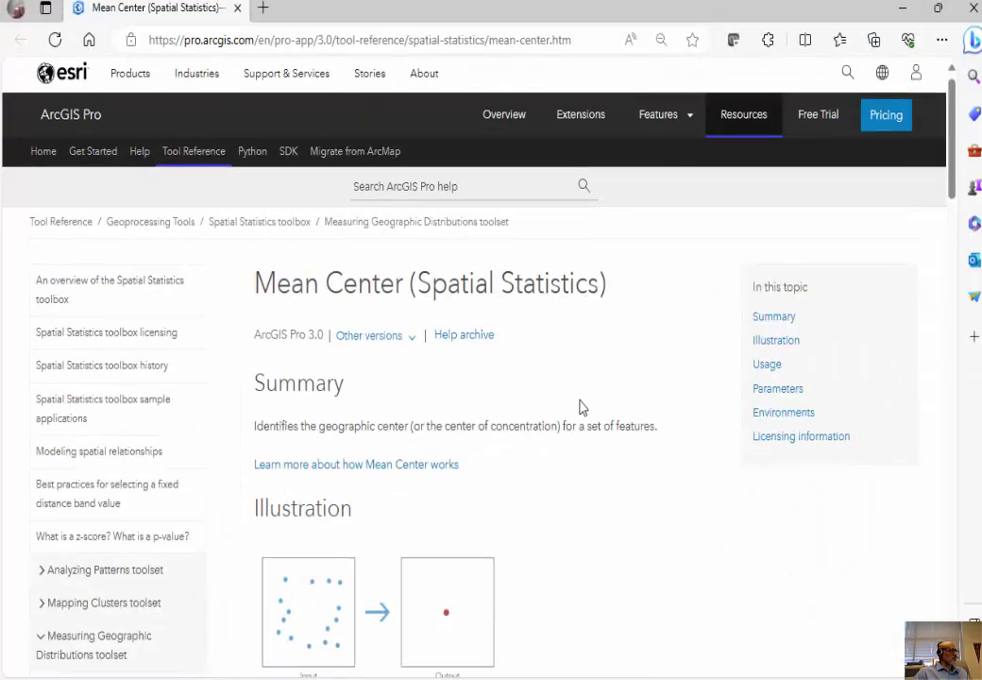
{"action": "scroll", "coordinate": [581, 404], "scroll_direction": "down", "scroll_amount": 3}
{"action": "scroll", "coordinate": [580, 404], "scroll_direction": "up", "scroll_amount": 3}
{"action": "left_click", "coordinate": [408, 472]}
{"action": "scroll", "coordinate": [730, 406], "scroll_direction": "down", "scroll_amount": 2}
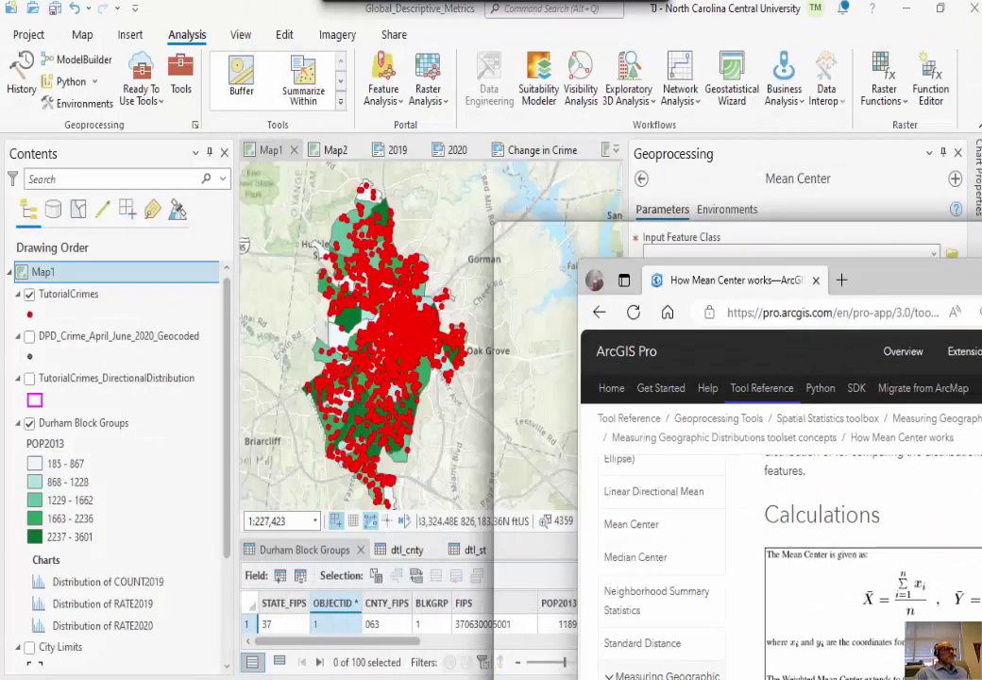
{"action": "left_click", "coordinate": [903, 8]}
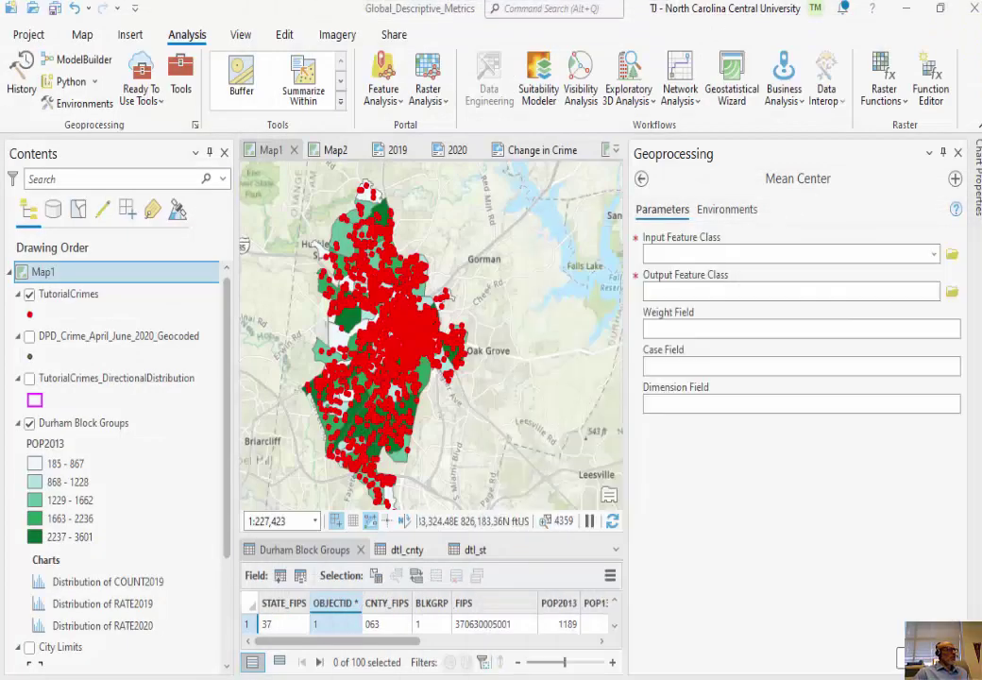
Step: Narrow the Geoprocessing pane to widen the map, and consult the Mean Center help window once more
{"action": "left_click", "coordinate": [635, 350]}
{"action": "left_click_drag", "start_coordinate": [635, 349], "coordinate": [779, 349]}
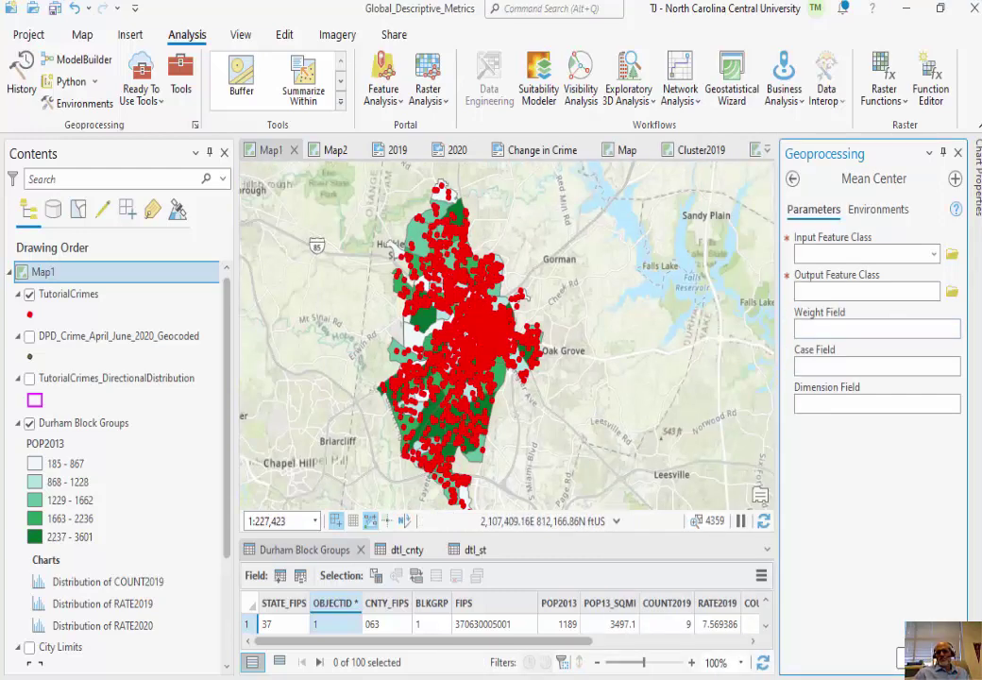
{"action": "left_click_drag", "start_coordinate": [981, 195], "coordinate": [647, 82]}
{"action": "left_click_drag", "start_coordinate": [846, 250], "coordinate": [833, 272]}
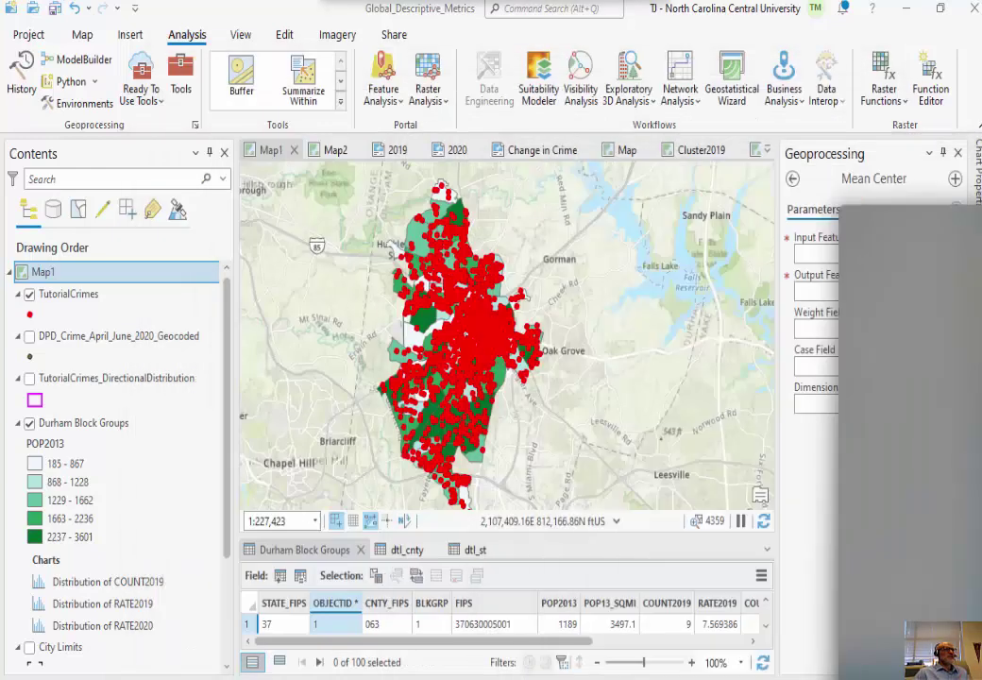
{"action": "left_click", "coordinate": [463, 62]}
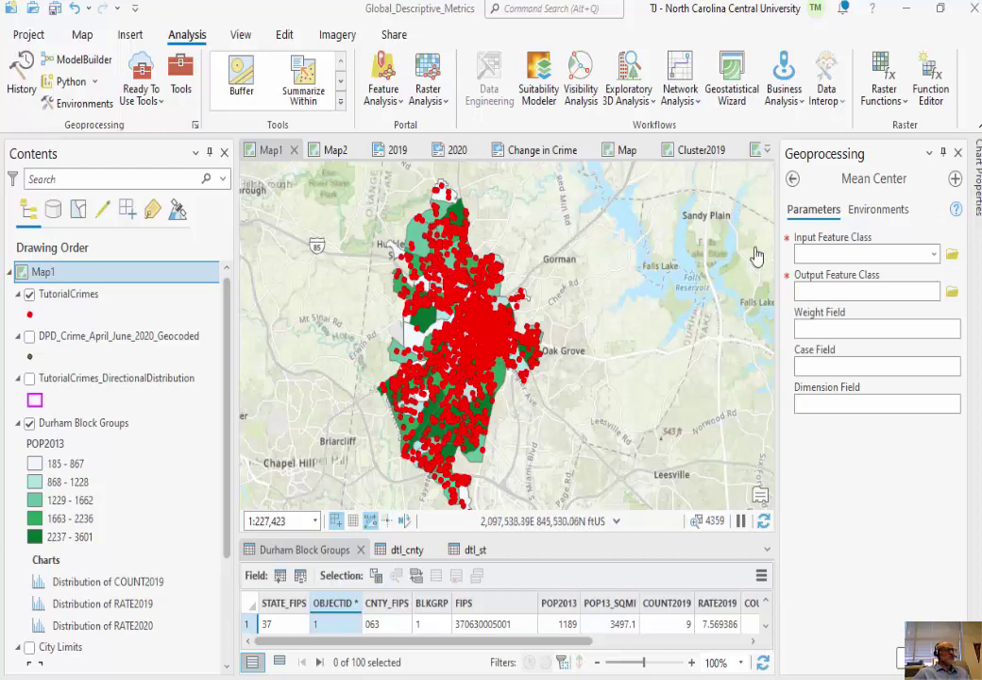
Step: Run Mean Center on TutorialCrimes with the output feature class named TutorialCrimes_MeanCenter
{"action": "left_click", "coordinate": [933, 257]}
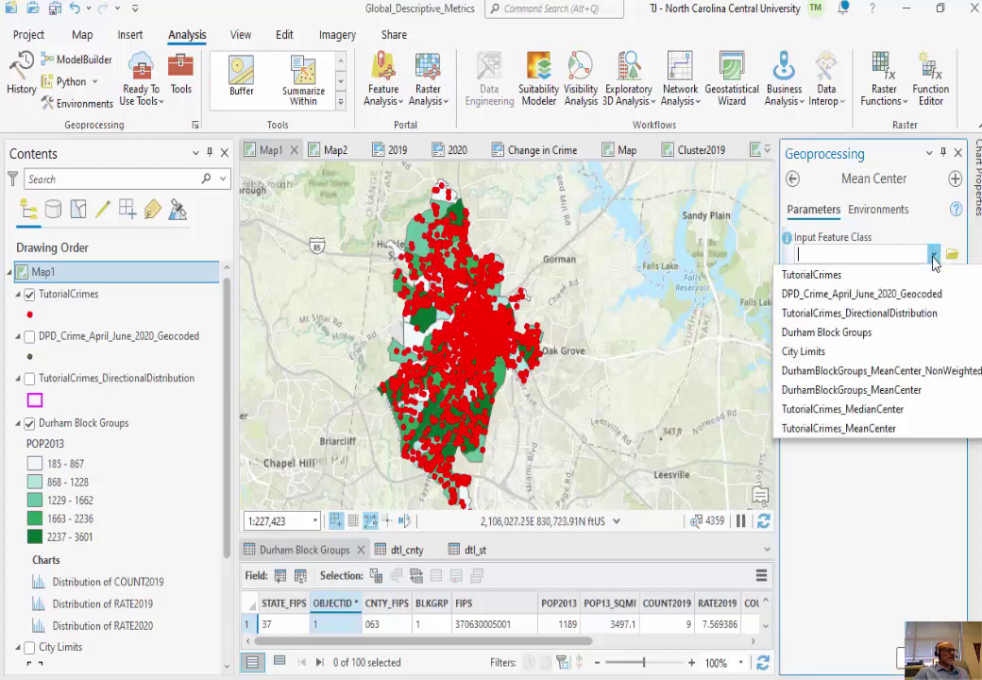
{"action": "left_click", "coordinate": [871, 275]}
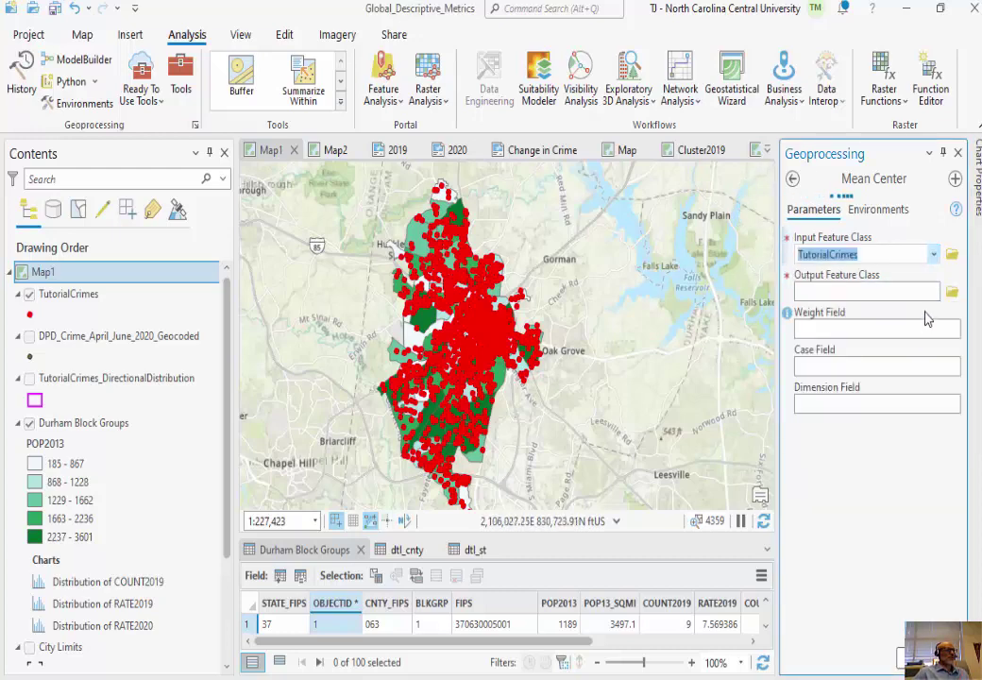
{"action": "left_click", "coordinate": [931, 291]}
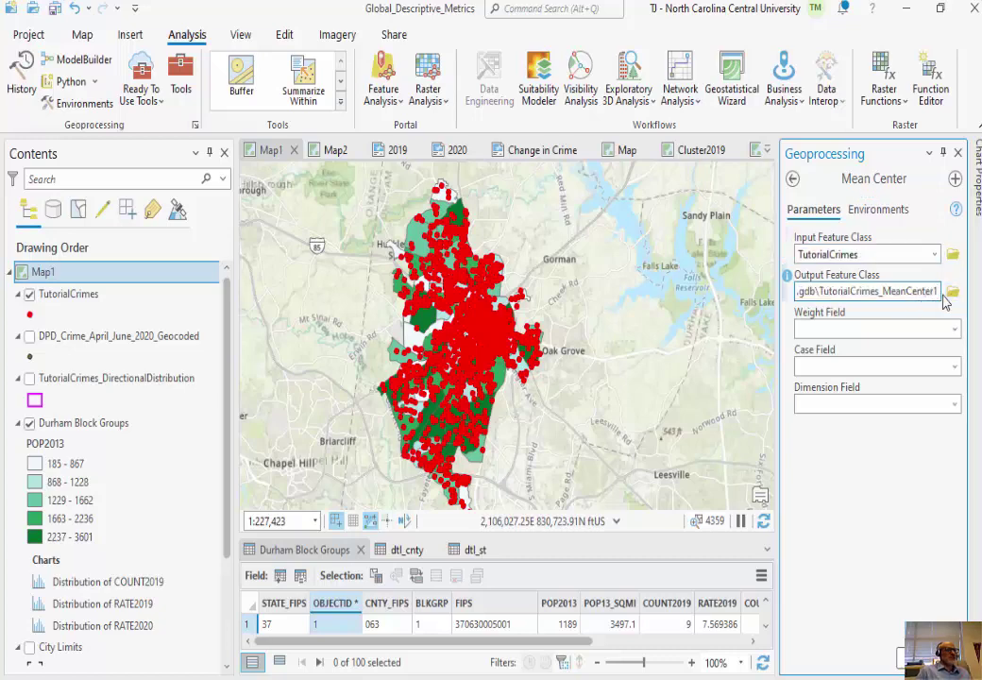
{"action": "key", "text": "BackSpace"}
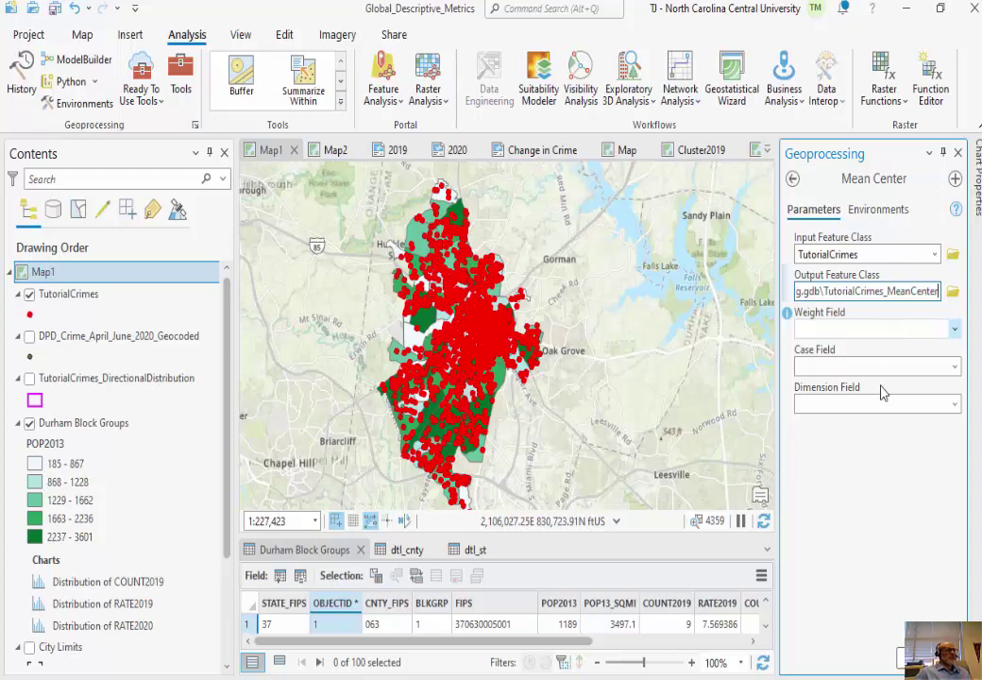
{"action": "left_click", "coordinate": [929, 599]}
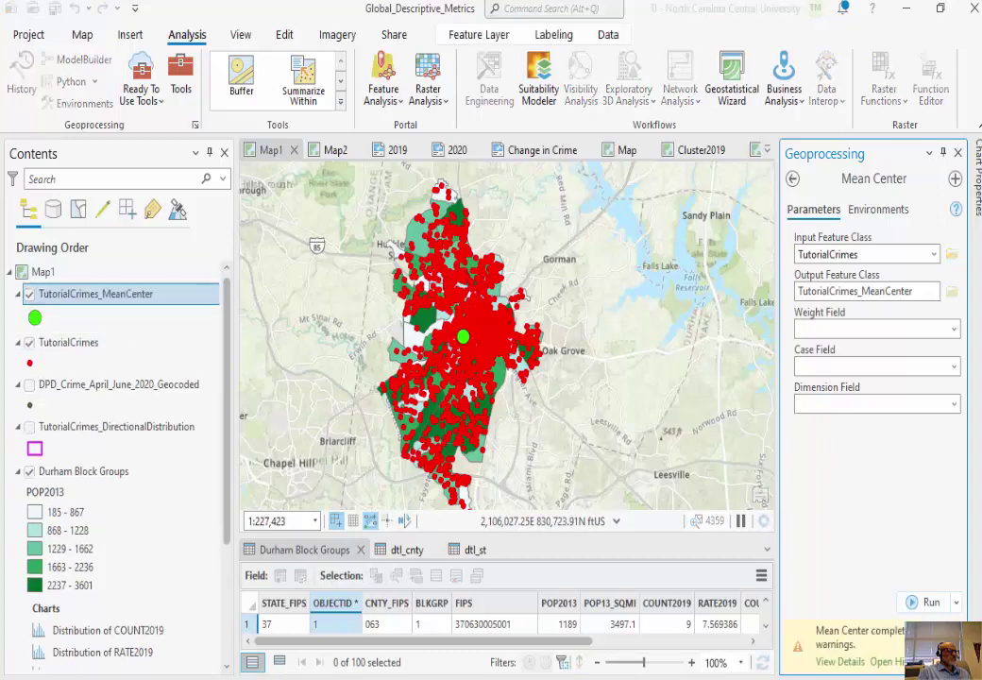
Step: Review the details of the completed Mean Center run and make the map view slightly taller
{"action": "left_click", "coordinate": [839, 661]}
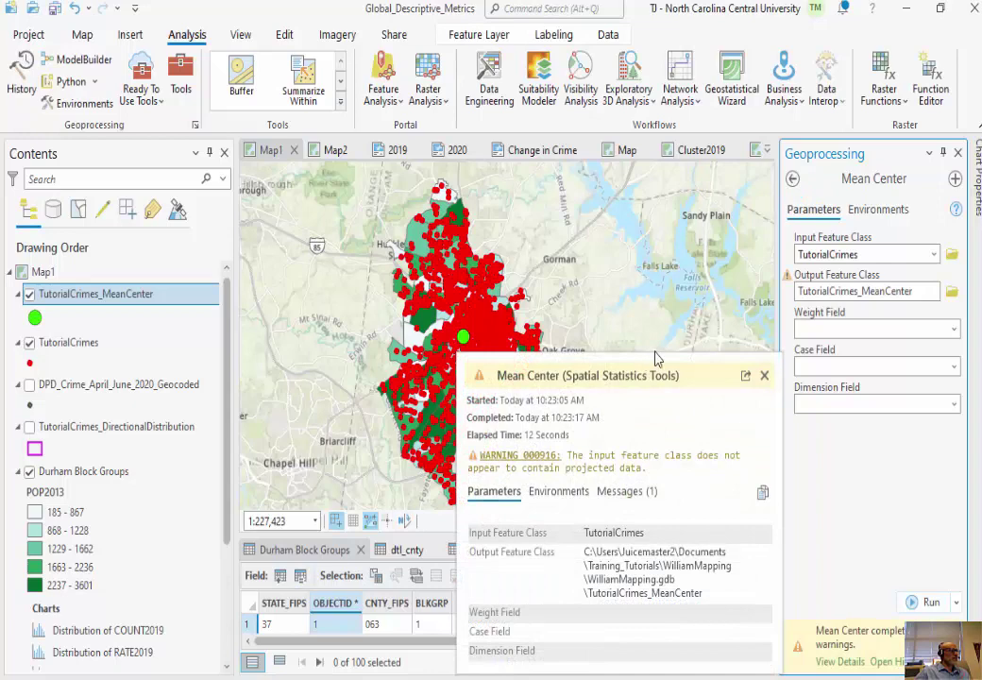
{"action": "left_click", "coordinate": [765, 377]}
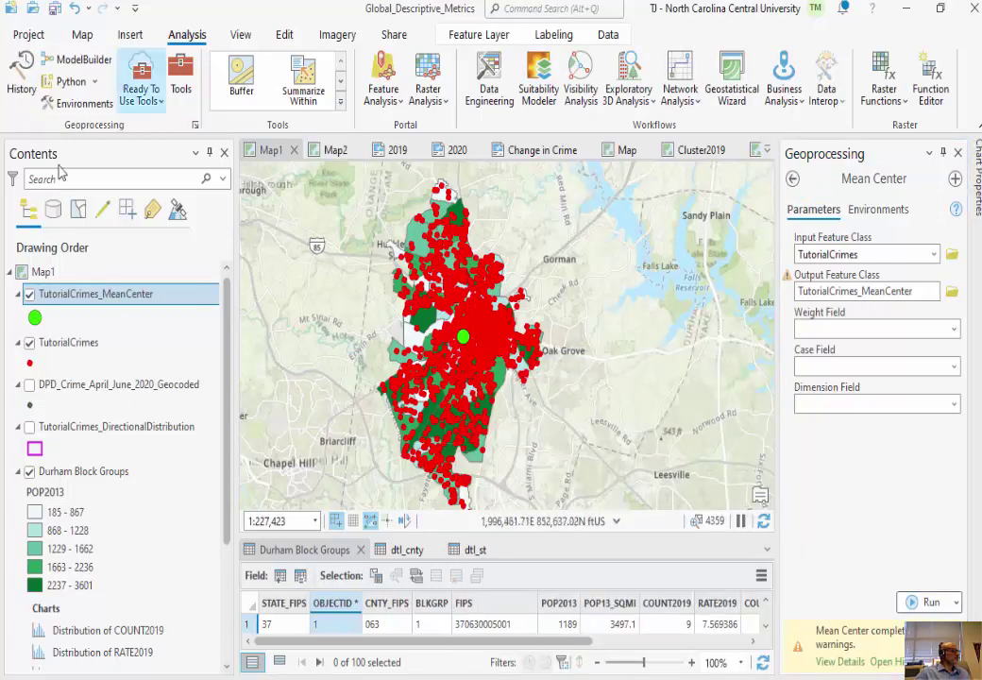
{"action": "left_click", "coordinate": [30, 294]}
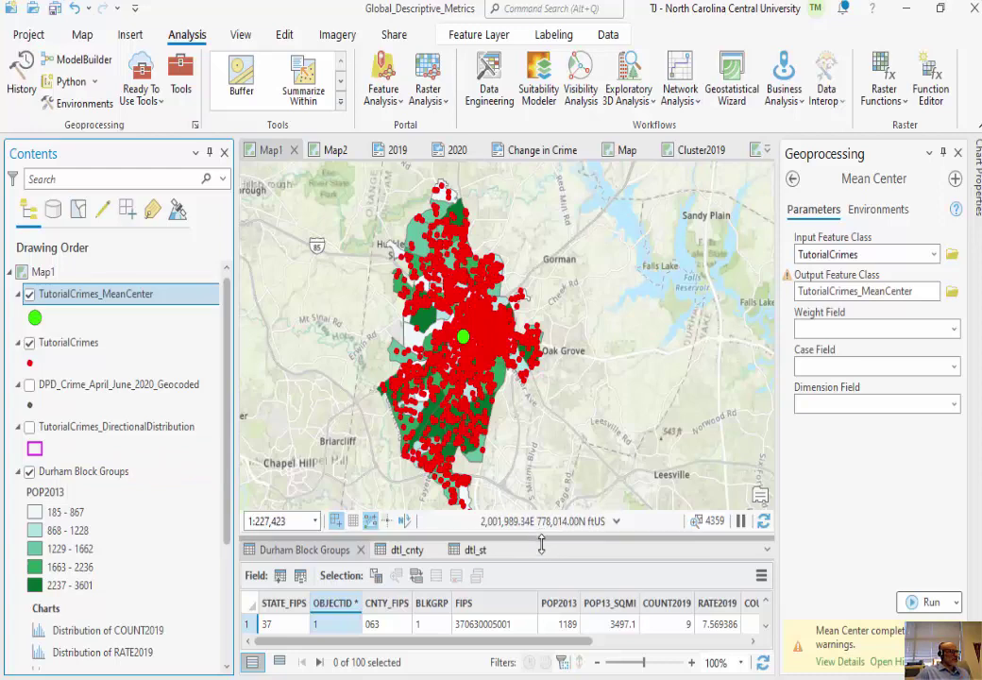
{"action": "left_click_drag", "start_coordinate": [544, 536], "coordinate": [544, 549]}
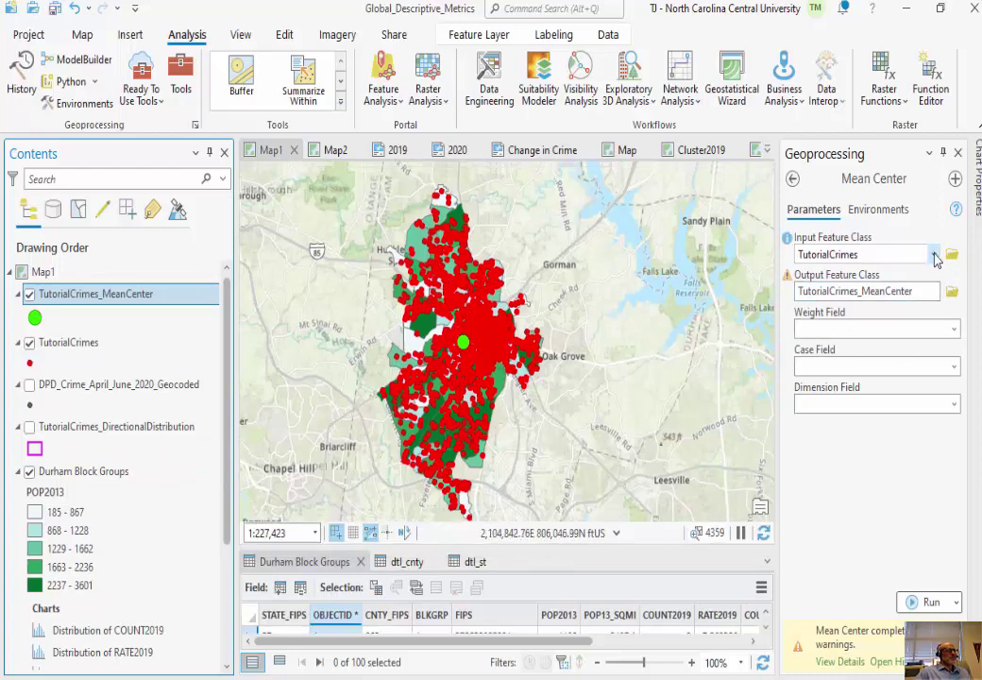
Step: Set the Mean Center input to Durham Block Groups and rename the output feature class TutorialCrimes_MeanWeightedCenter
{"action": "left_click", "coordinate": [934, 255]}
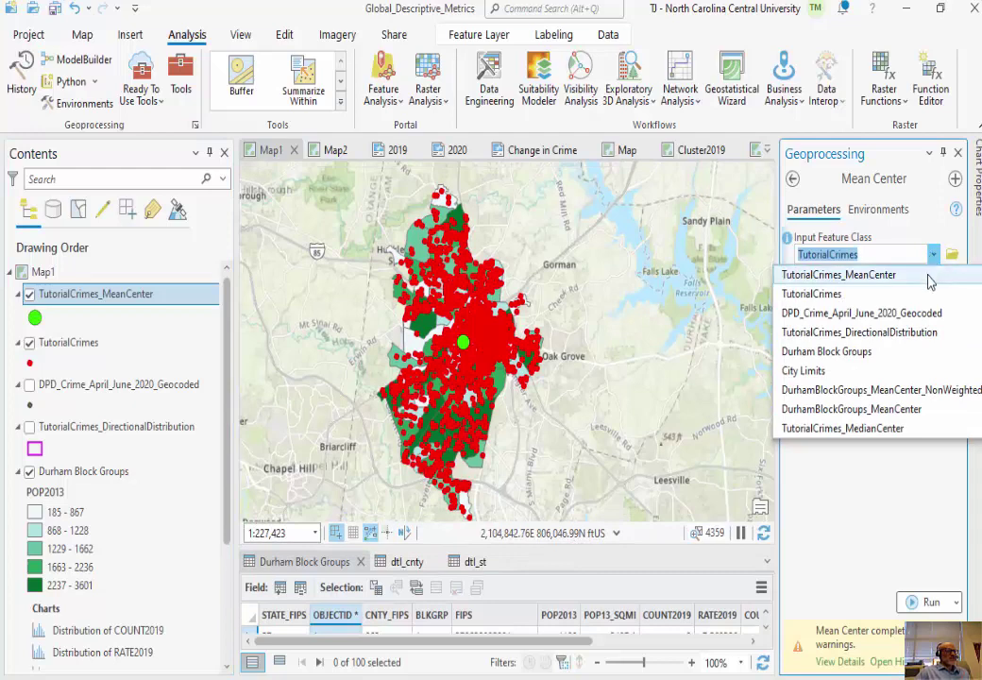
{"action": "left_click", "coordinate": [827, 351]}
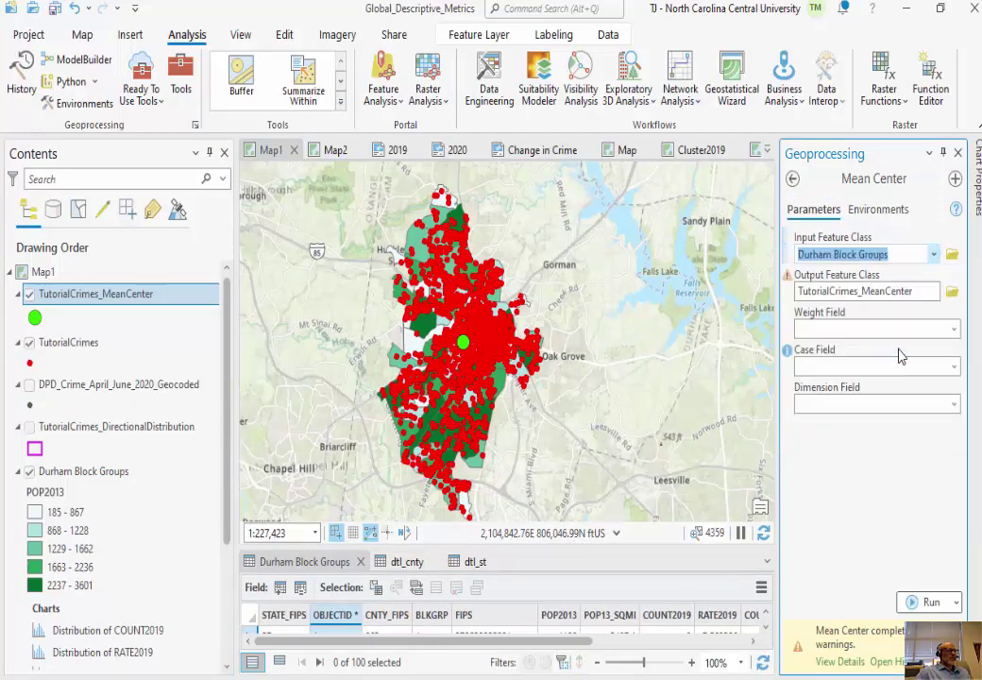
{"action": "left_click", "coordinate": [938, 291]}
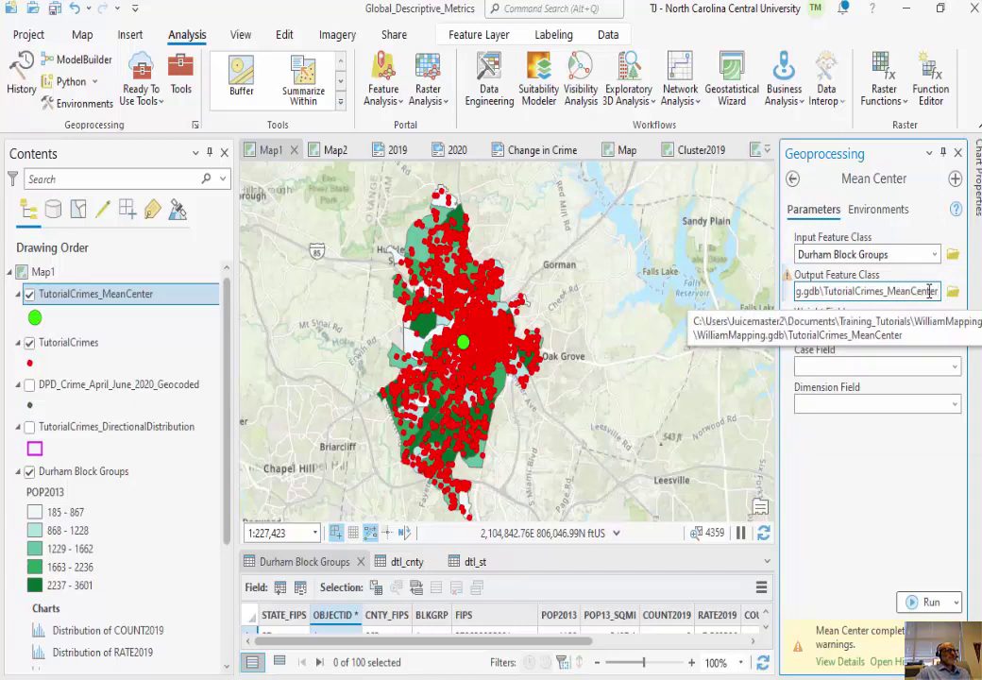
{"action": "left_click", "coordinate": [912, 293]}
{"action": "type", "text": "Weighted"}
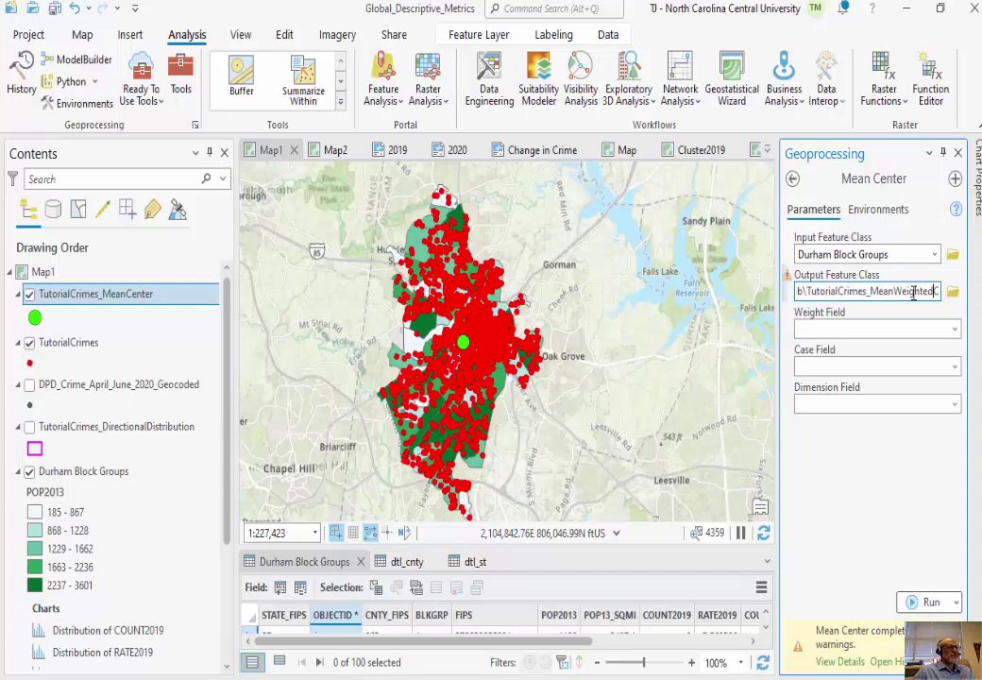
Step: Choose POP2013 as the weight field, check the weighted mean center formula in the help, and run the tool
{"action": "left_click", "coordinate": [953, 328]}
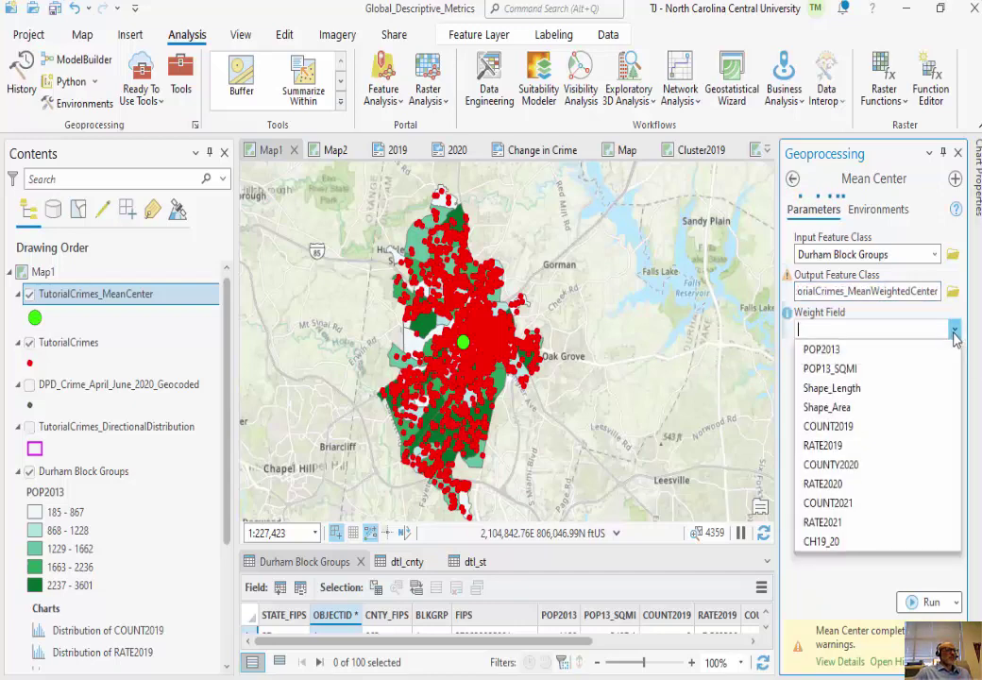
{"action": "left_click", "coordinate": [858, 354]}
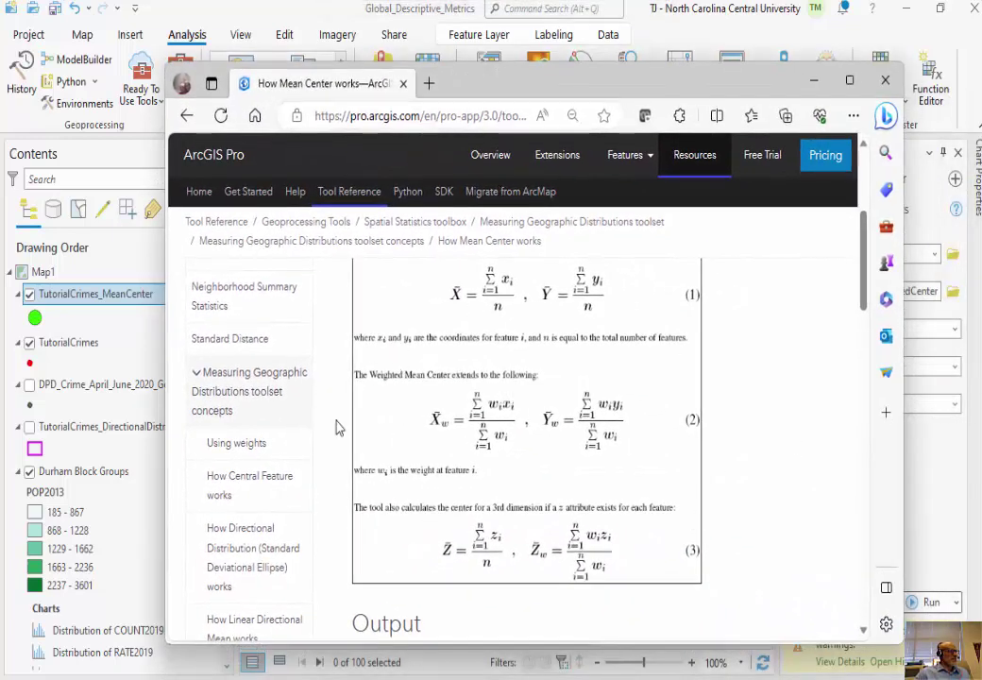
{"action": "left_click_drag", "start_coordinate": [510, 66], "coordinate": [981, 141]}
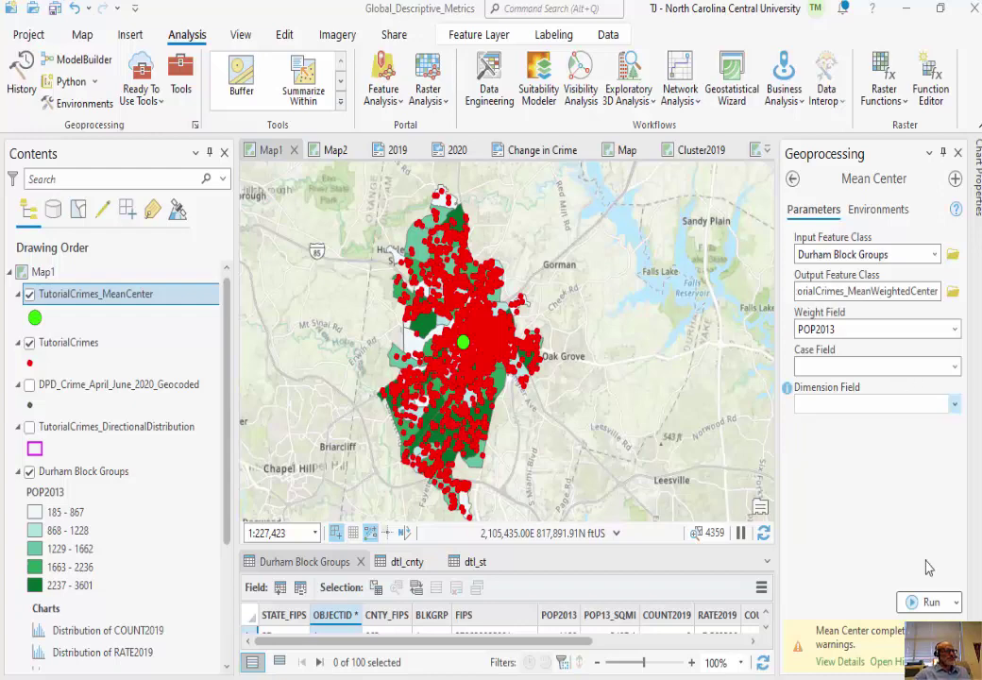
{"action": "left_click", "coordinate": [913, 604]}
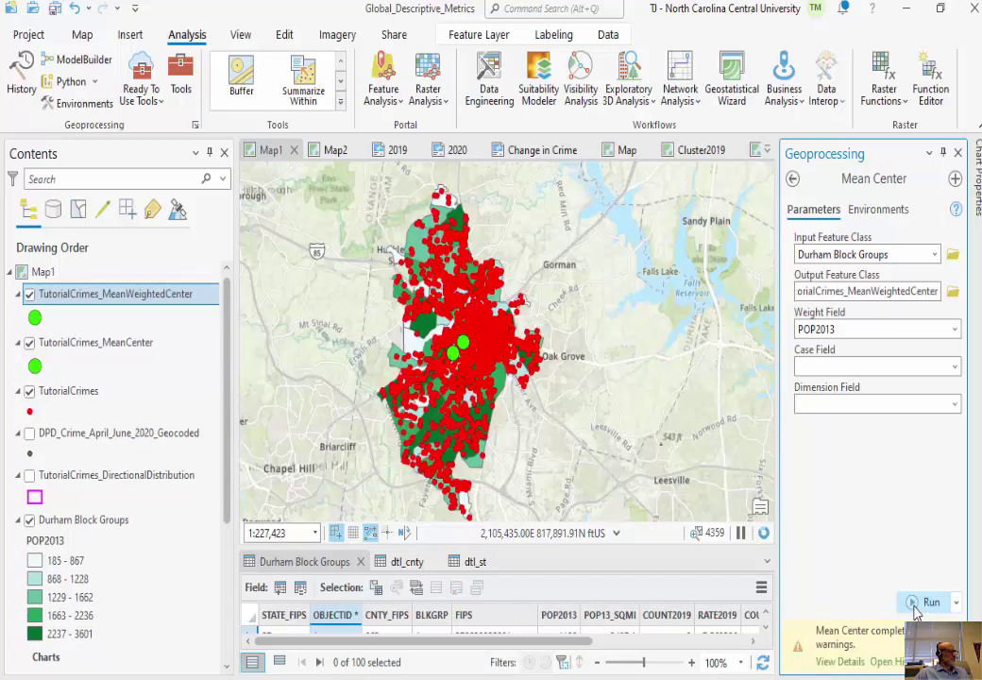
Step: Change the TutorialCrimes_MeanWeightedCenter point symbol to Circle 1 from the ArcGIS 2D gallery
{"action": "left_click", "coordinate": [37, 321]}
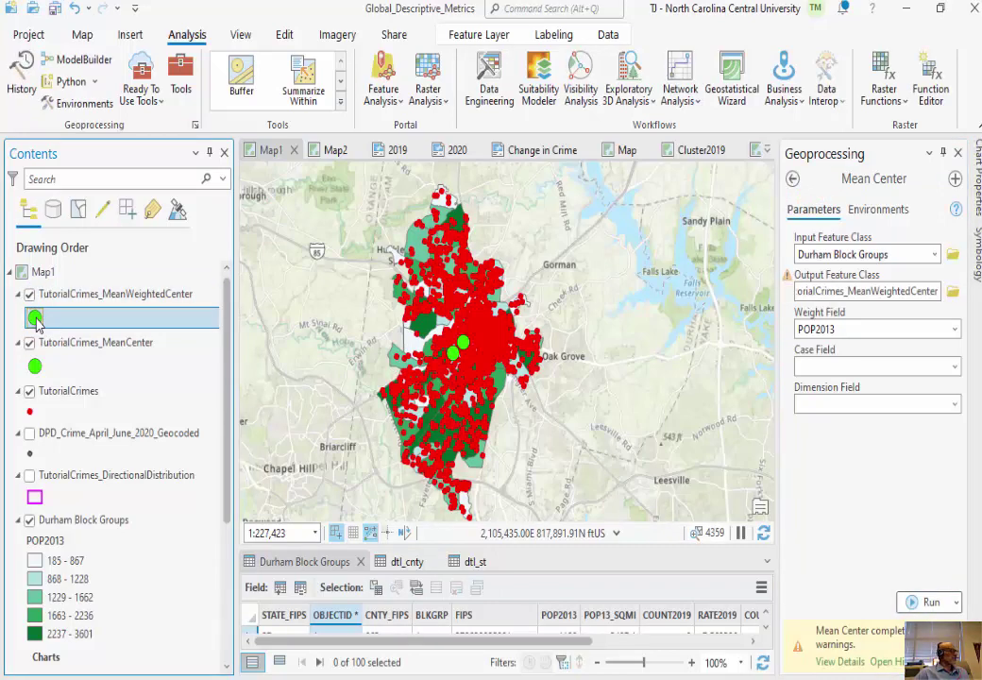
{"action": "left_click", "coordinate": [978, 260]}
{"action": "left_click", "coordinate": [775, 340]}
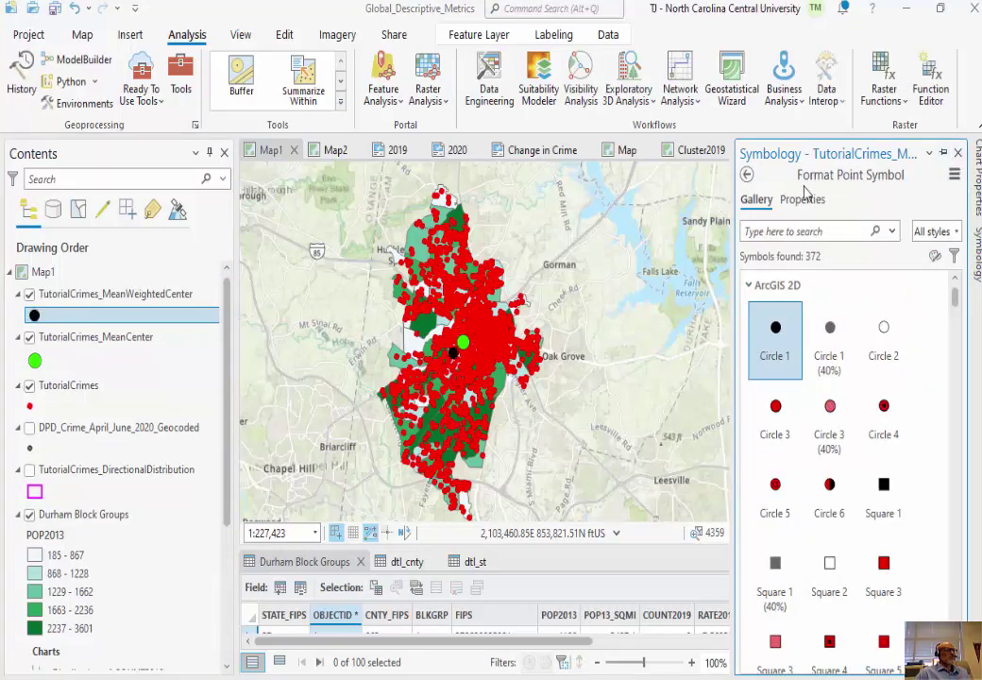
Step: Close the symbology settings and compare the mean center and weighted mean center locations on the map
{"action": "left_click", "coordinate": [746, 175]}
{"action": "left_click", "coordinate": [957, 153]}
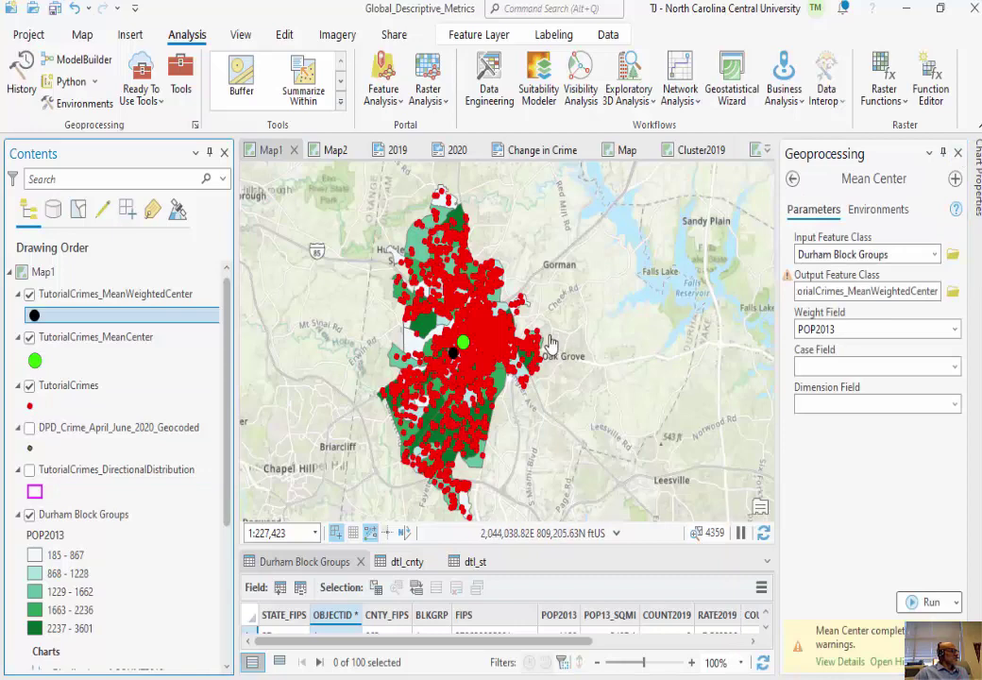
{"action": "scroll", "coordinate": [479, 361], "scroll_direction": "up", "scroll_amount": 2}
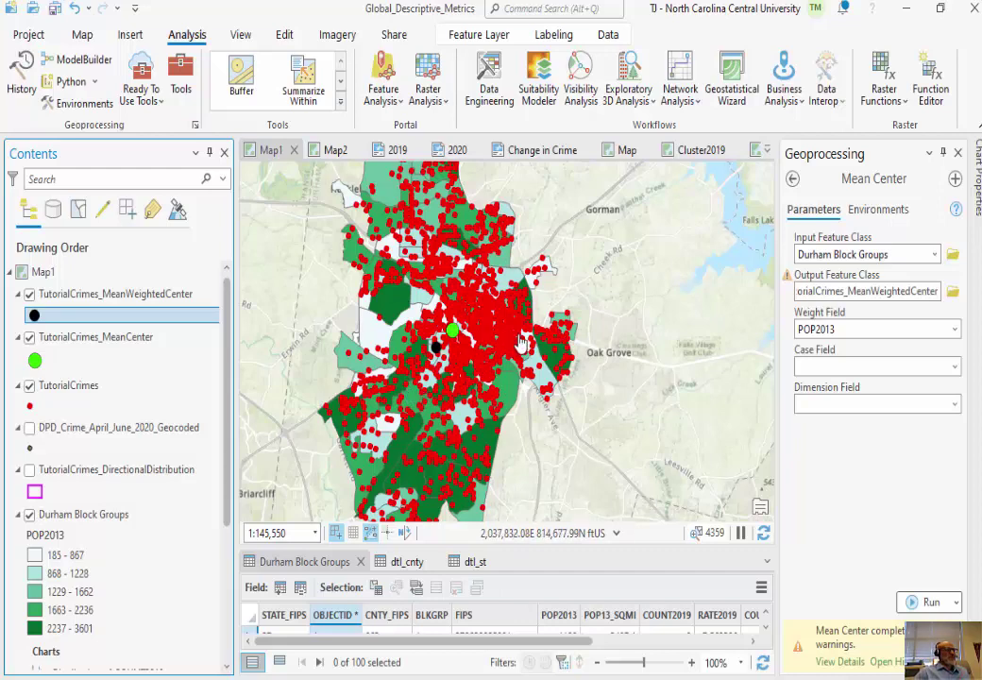
{"action": "scroll", "coordinate": [557, 358], "scroll_direction": "down", "scroll_amount": 3}
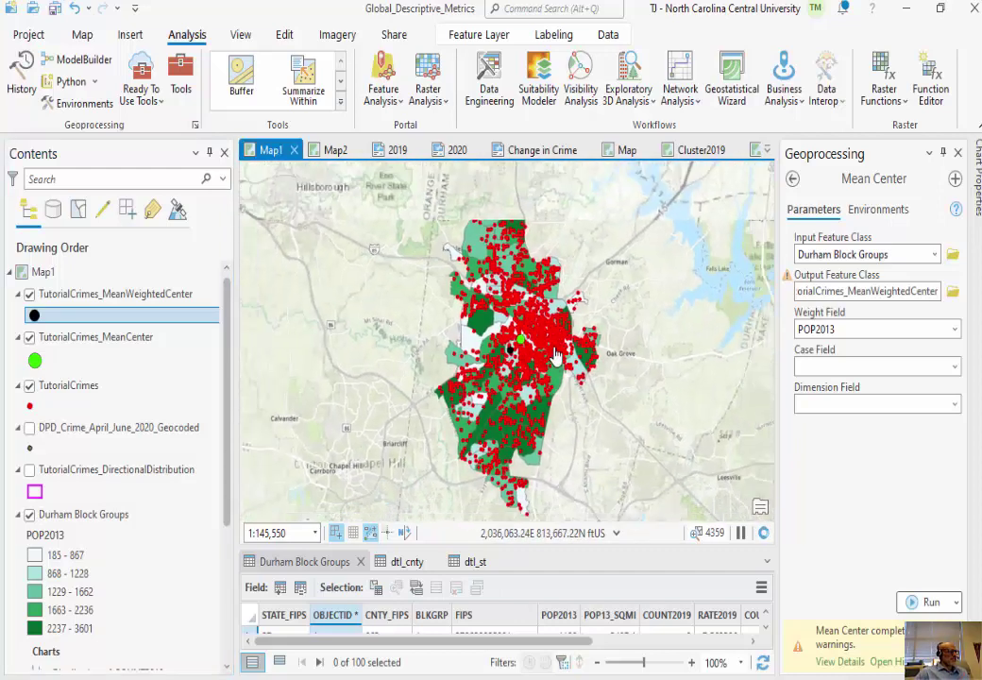
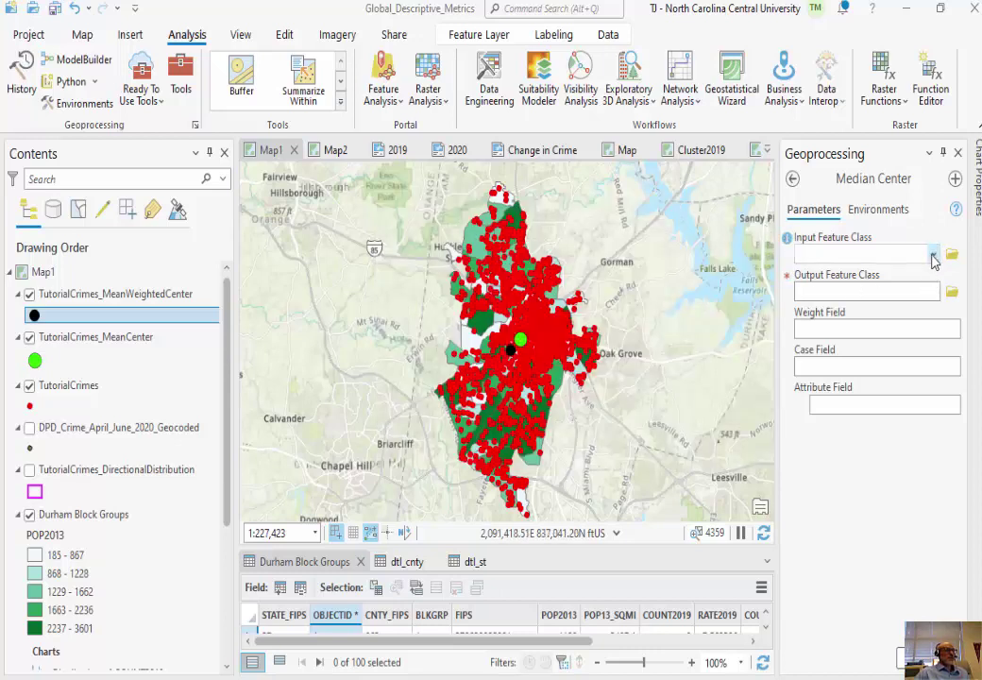
Step: Run Median Center on TutorialCrimes with the output feature class named TutorialCrimes_MedianCenter2
{"action": "left_click", "coordinate": [933, 255]}
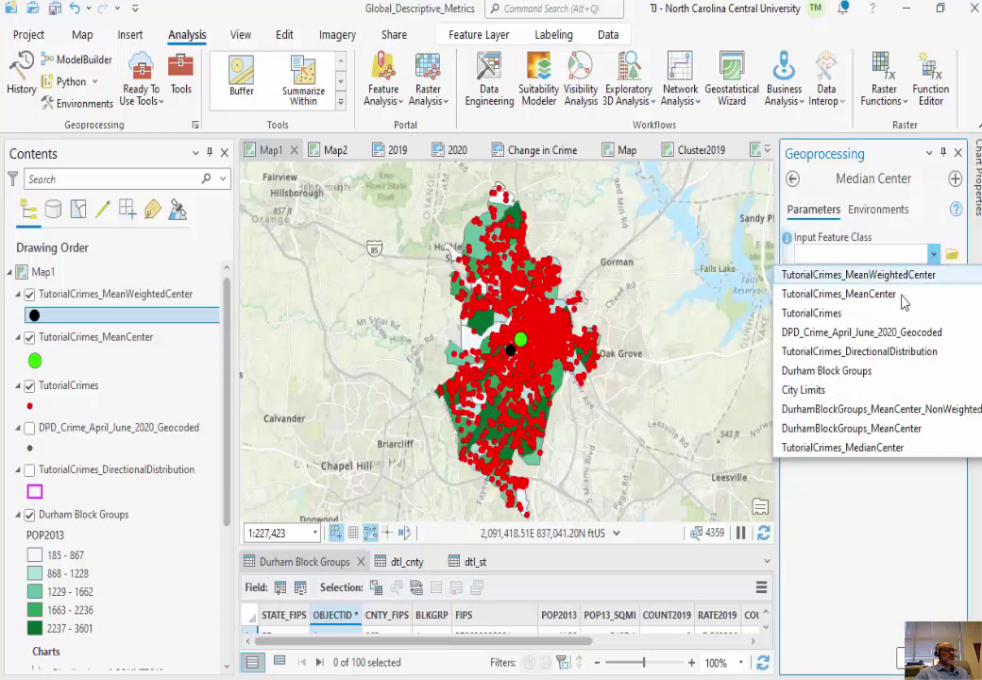
{"action": "left_click", "coordinate": [874, 315]}
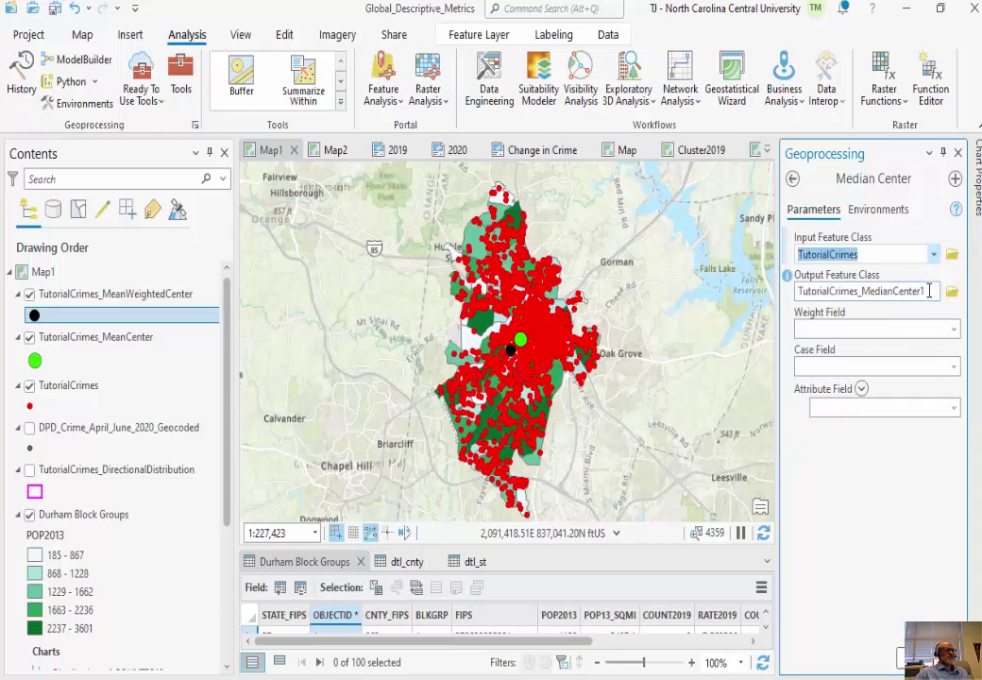
{"action": "left_click", "coordinate": [930, 291]}
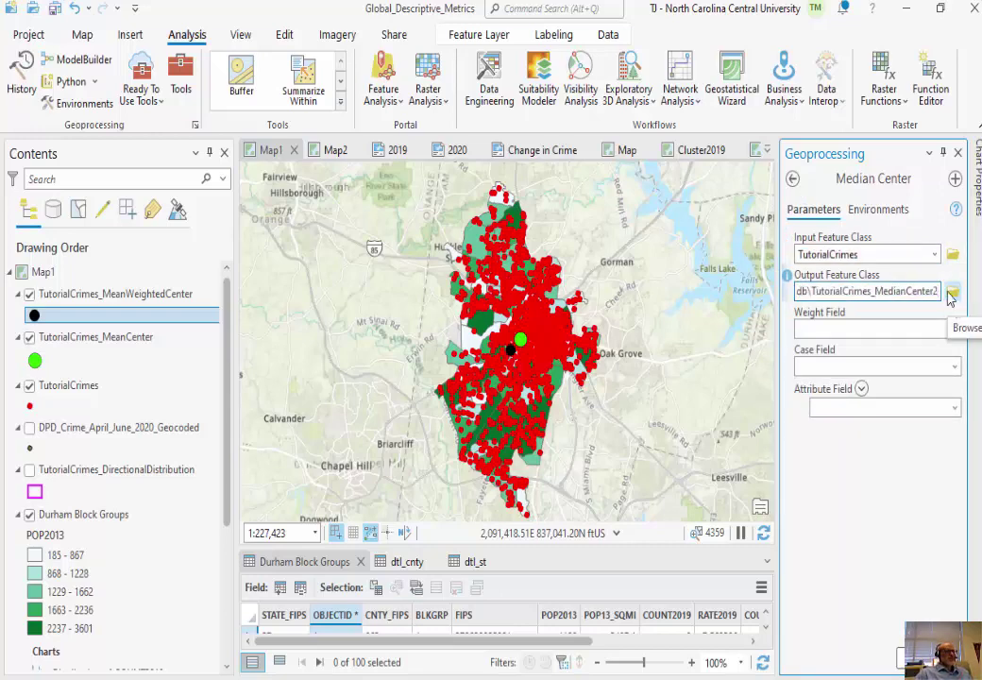
{"action": "left_click", "coordinate": [883, 534]}
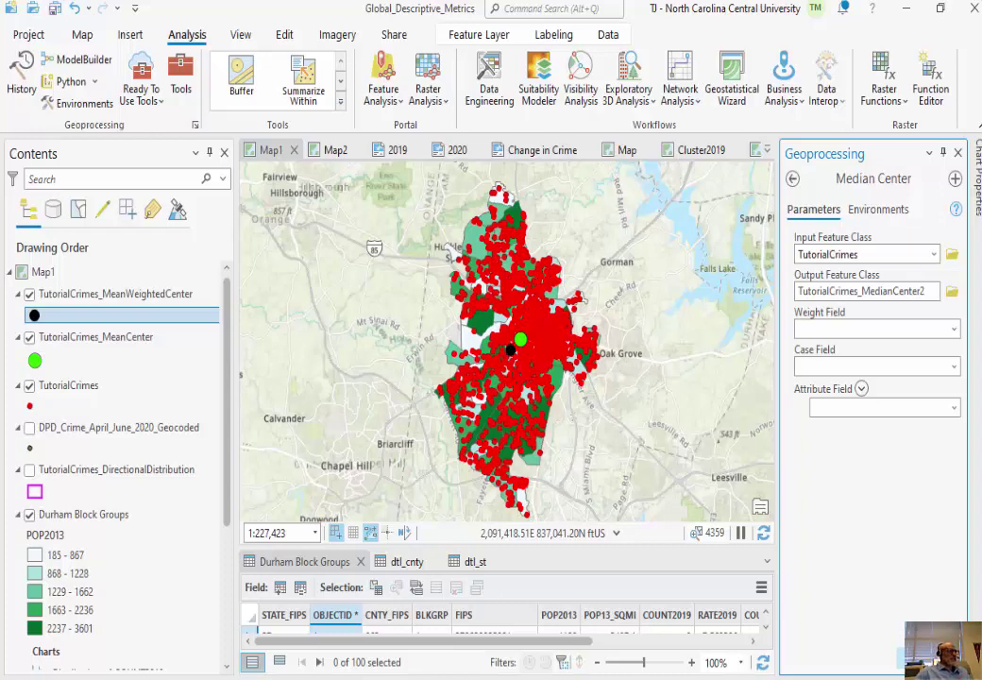
{"action": "key", "text": "Return"}
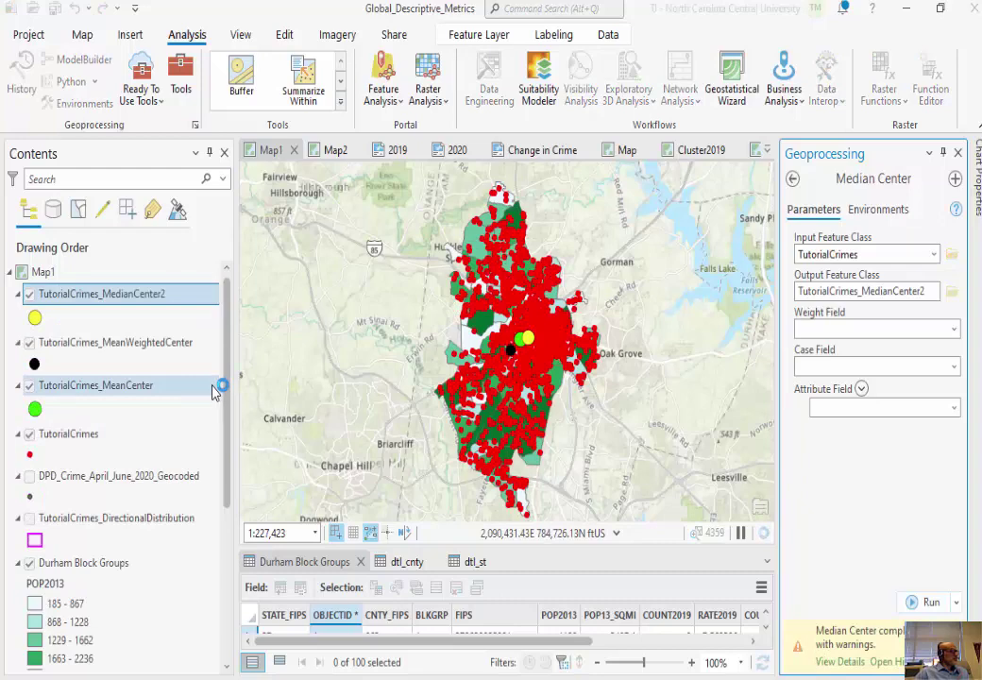
Step: Review the Median Center run details and compare the median center with the two mean centers on the map
{"action": "left_click", "coordinate": [840, 661]}
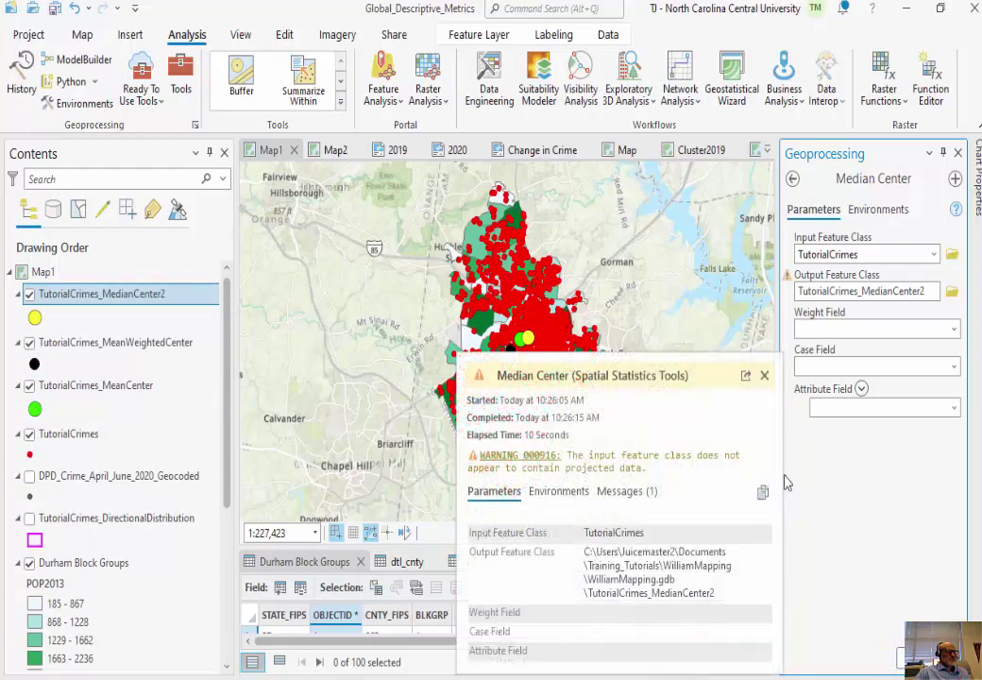
{"action": "left_click", "coordinate": [764, 385]}
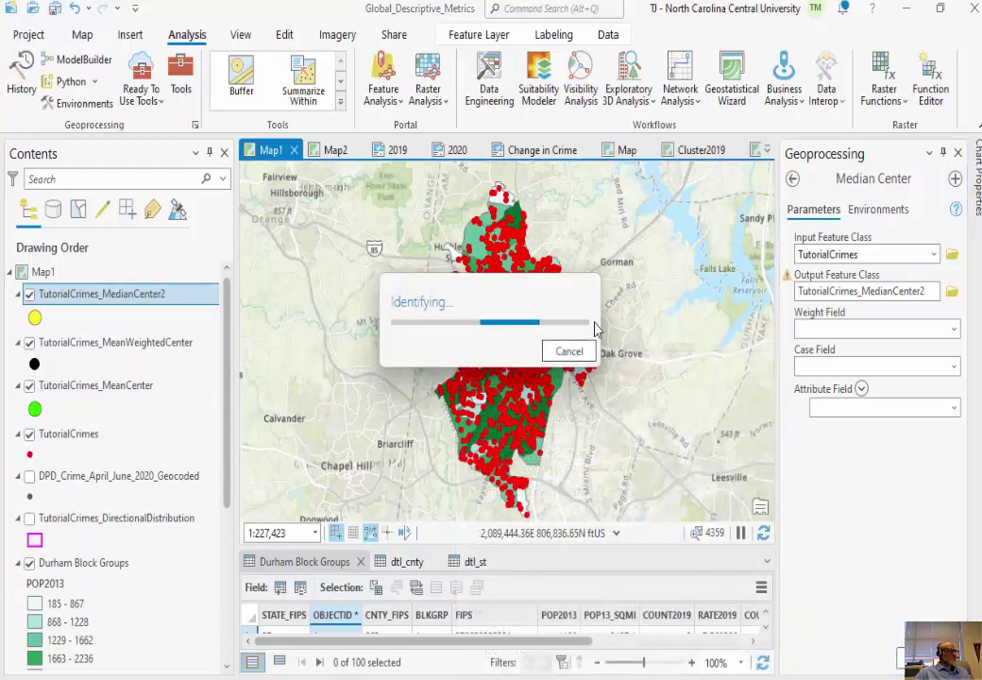
{"action": "left_click", "coordinate": [568, 350]}
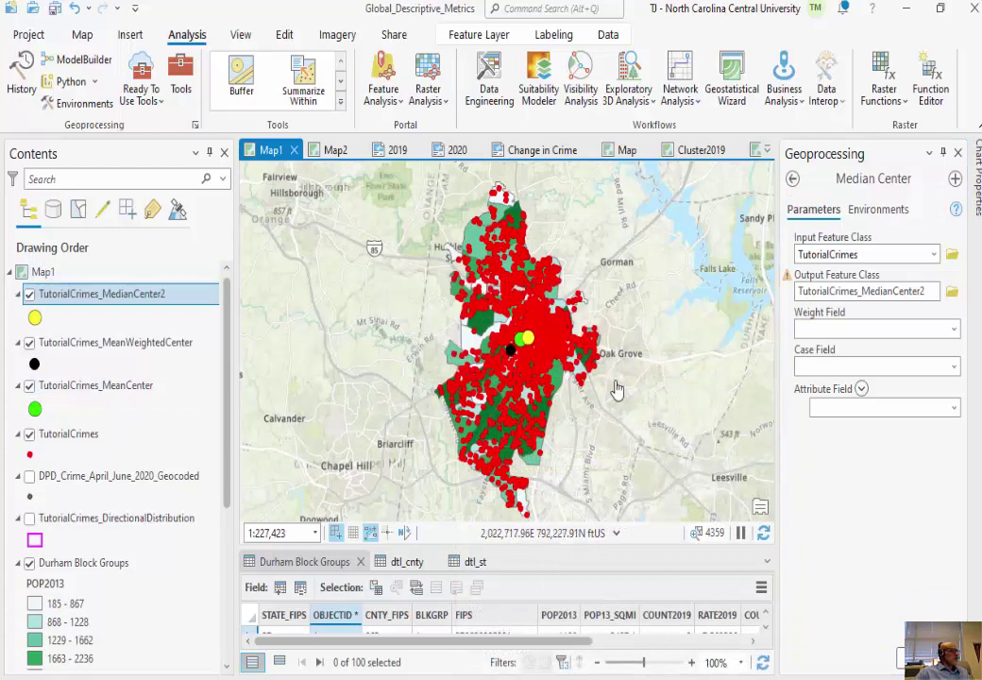
{"action": "scroll", "coordinate": [553, 359], "scroll_direction": "up", "scroll_amount": 2}
{"action": "scroll", "coordinate": [557, 368], "scroll_direction": "up", "scroll_amount": 2}
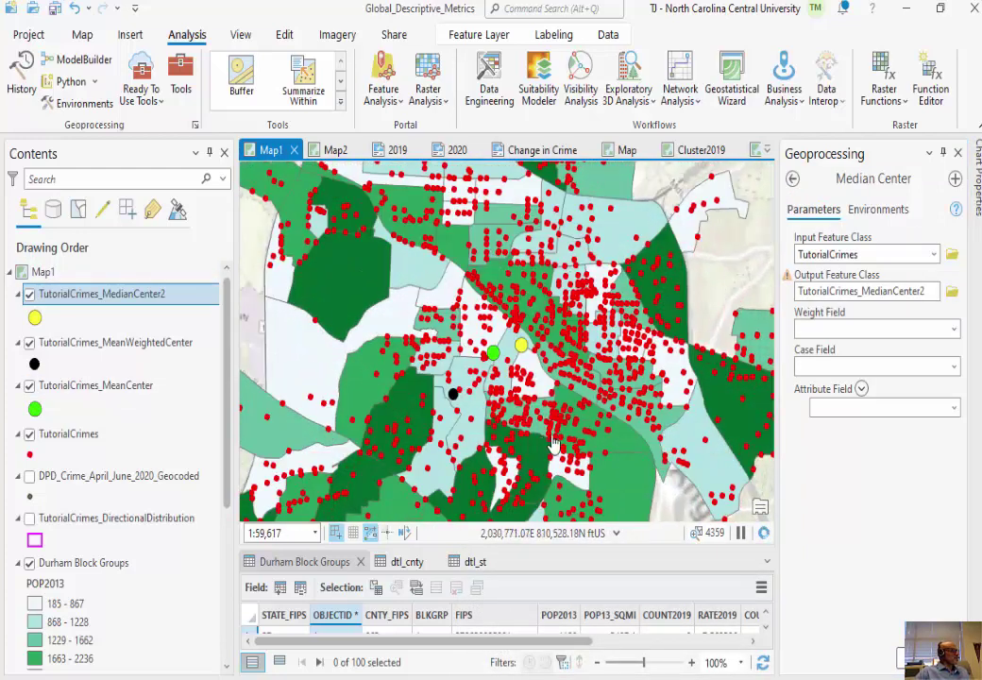
{"action": "scroll", "coordinate": [639, 406], "scroll_direction": "down", "scroll_amount": 4}
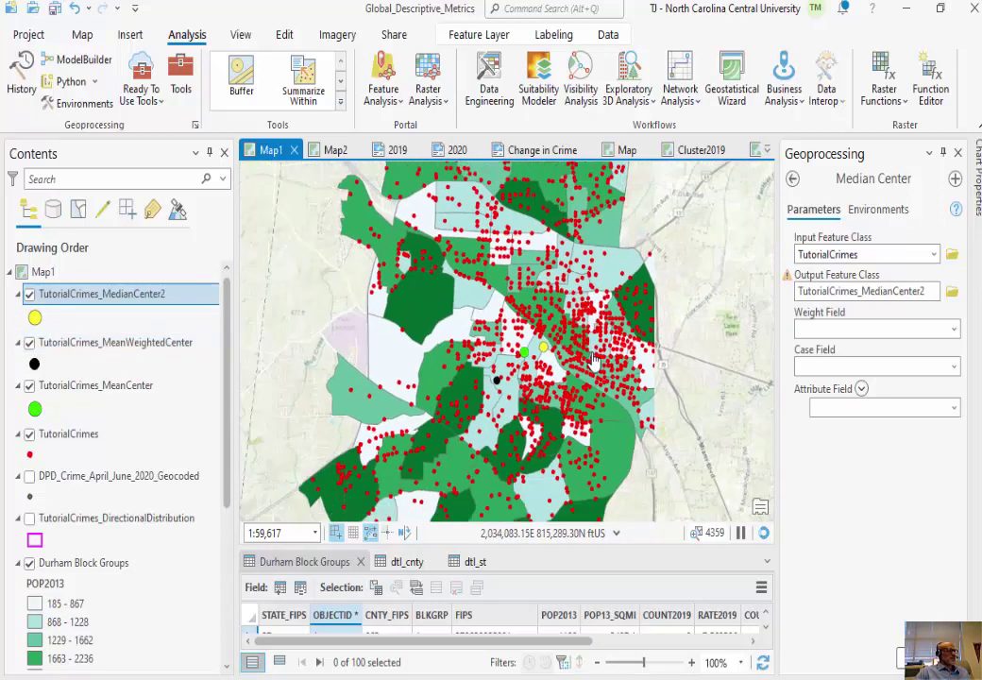
{"action": "left_click_drag", "start_coordinate": [657, 478], "coordinate": [630, 449]}
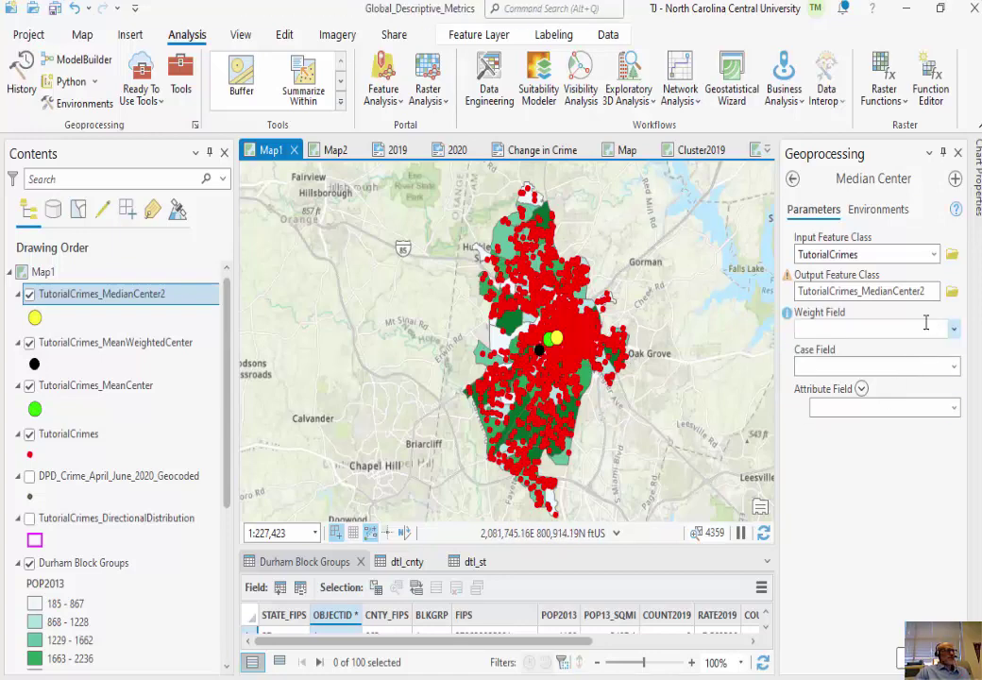
Step: Switch to the Central Feature tool and open its help page at the summary and illustration
{"action": "left_click", "coordinate": [794, 179]}
{"action": "left_click", "coordinate": [859, 396]}
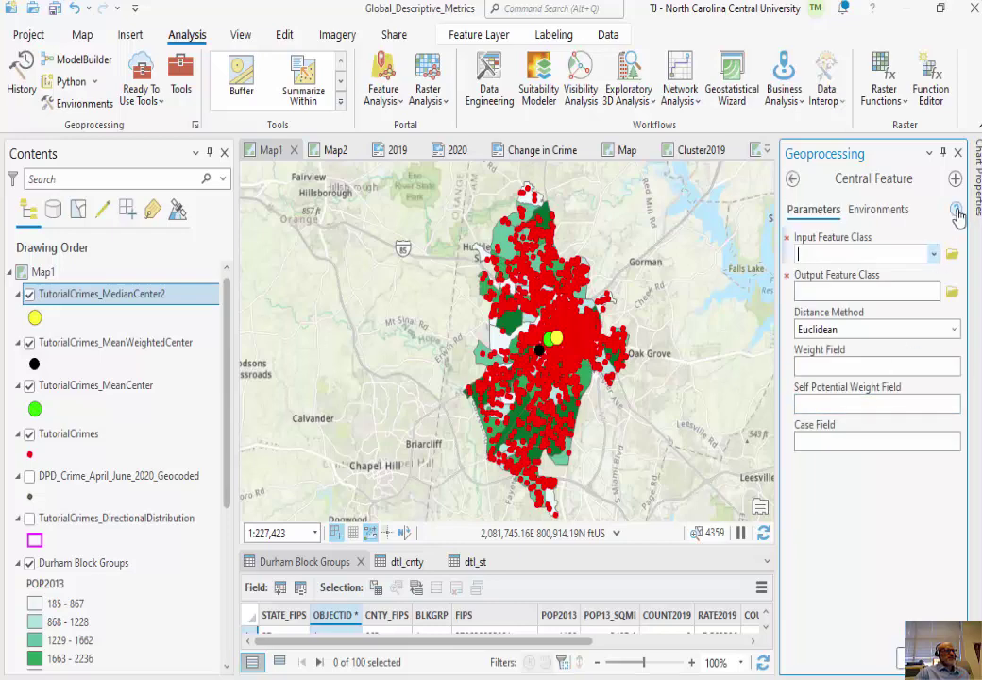
{"action": "mouse_move", "coordinate": [955, 210]}
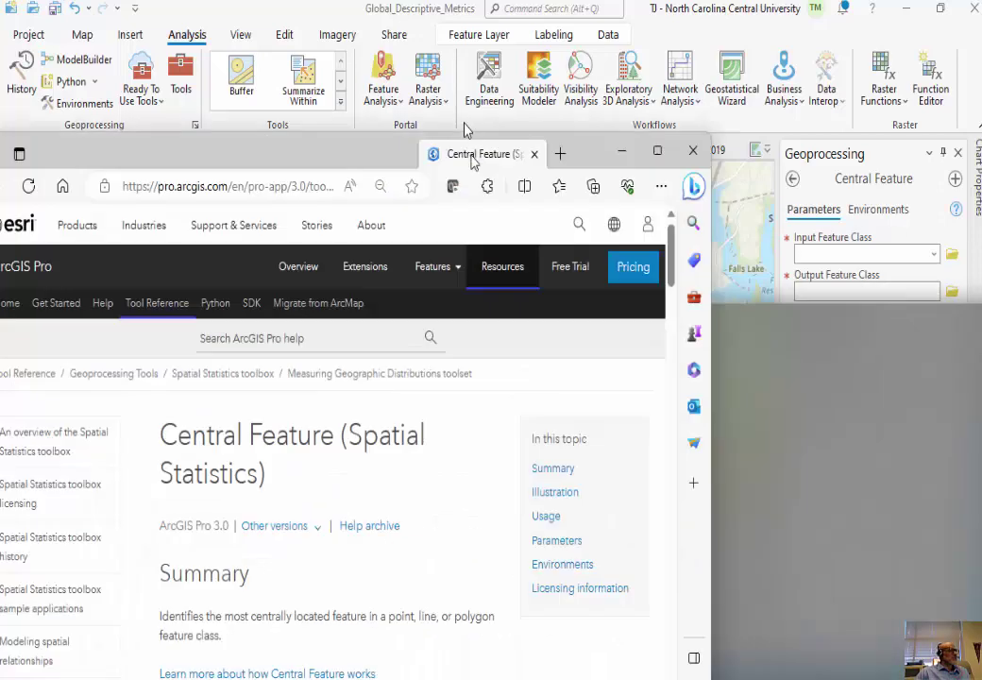
{"action": "scroll", "coordinate": [580, 367], "scroll_direction": "down", "scroll_amount": 3}
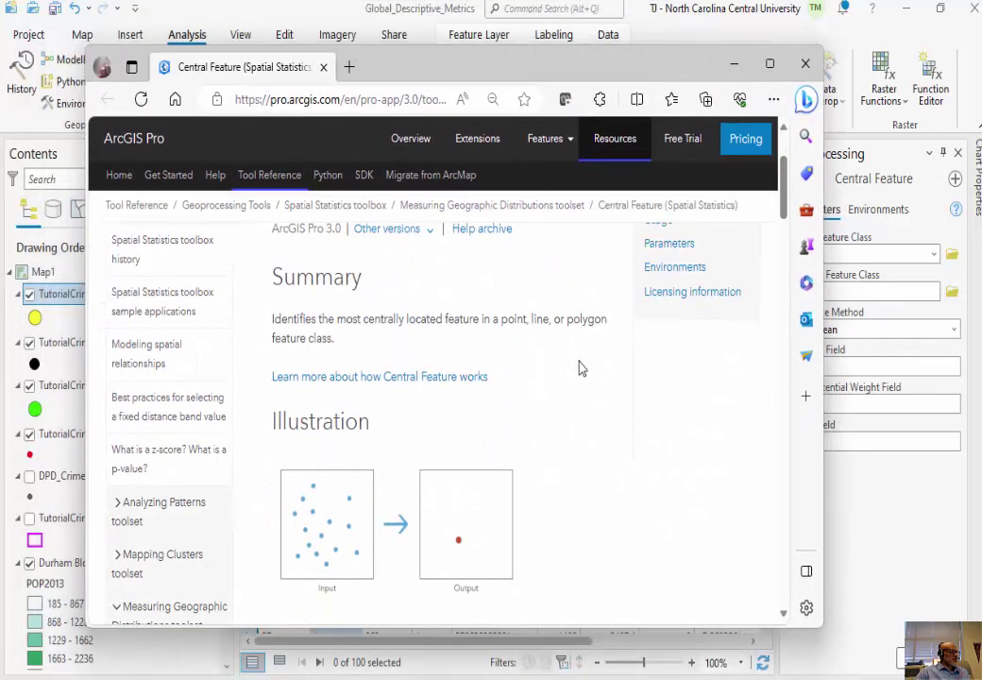
{"action": "scroll", "coordinate": [486, 320], "scroll_direction": "down", "scroll_amount": 1}
Step: Read how Central Feature works, check the distance method notes in the tool's usage help, and minimize the help window
{"action": "left_click", "coordinate": [471, 302]}
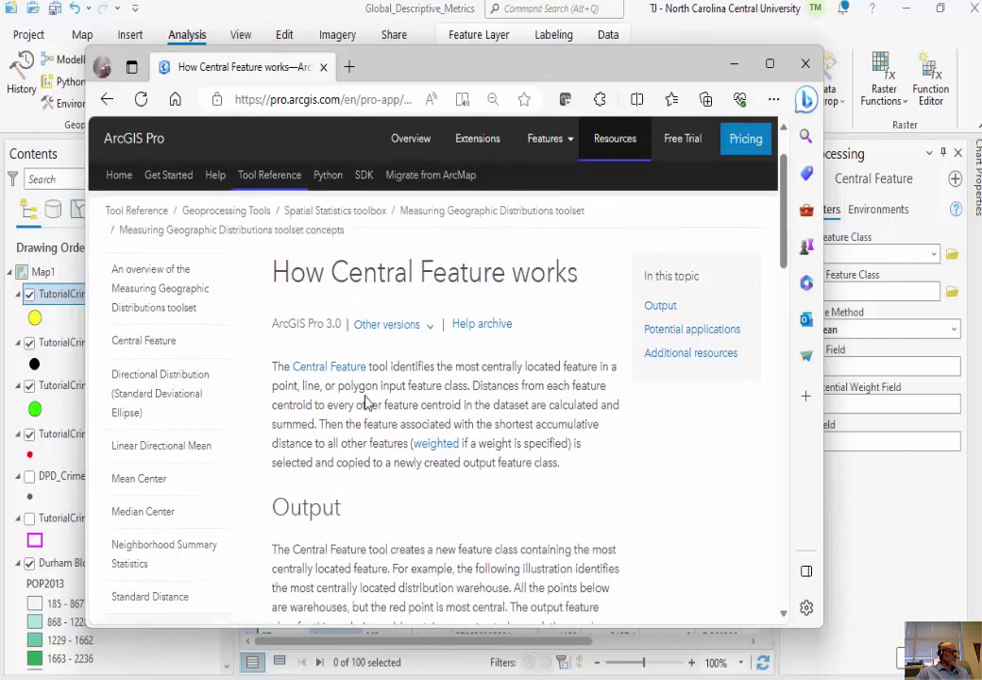
{"action": "scroll", "coordinate": [621, 403], "scroll_direction": "down", "scroll_amount": 2}
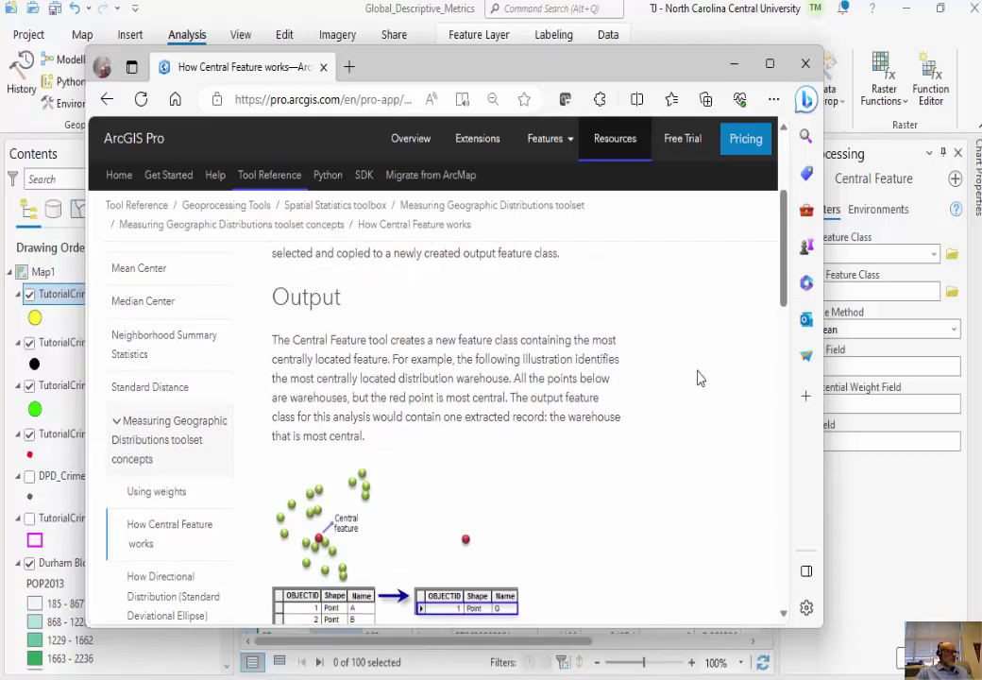
{"action": "left_click_drag", "start_coordinate": [782, 283], "coordinate": [616, 288]}
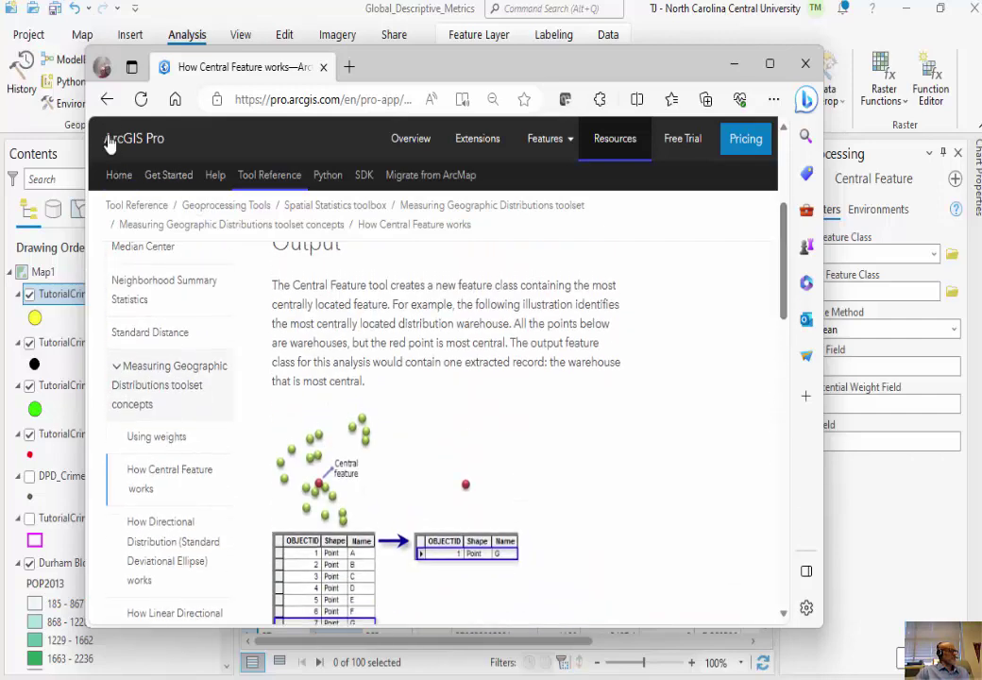
{"action": "left_click", "coordinate": [107, 100]}
{"action": "left_click_drag", "start_coordinate": [784, 243], "coordinate": [782, 271]}
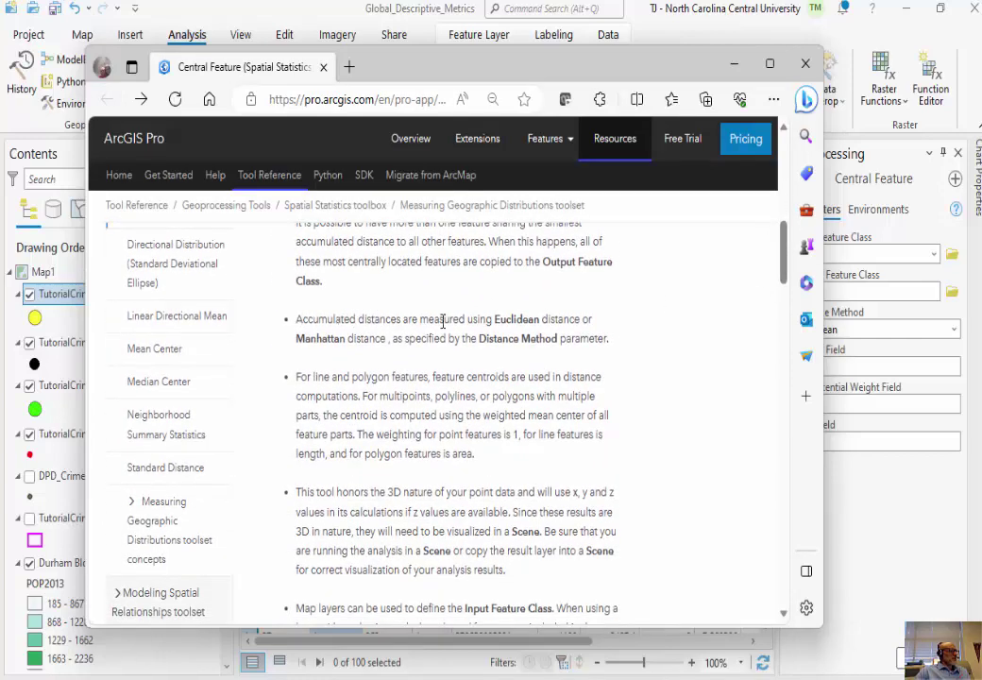
{"action": "left_click", "coordinate": [734, 63]}
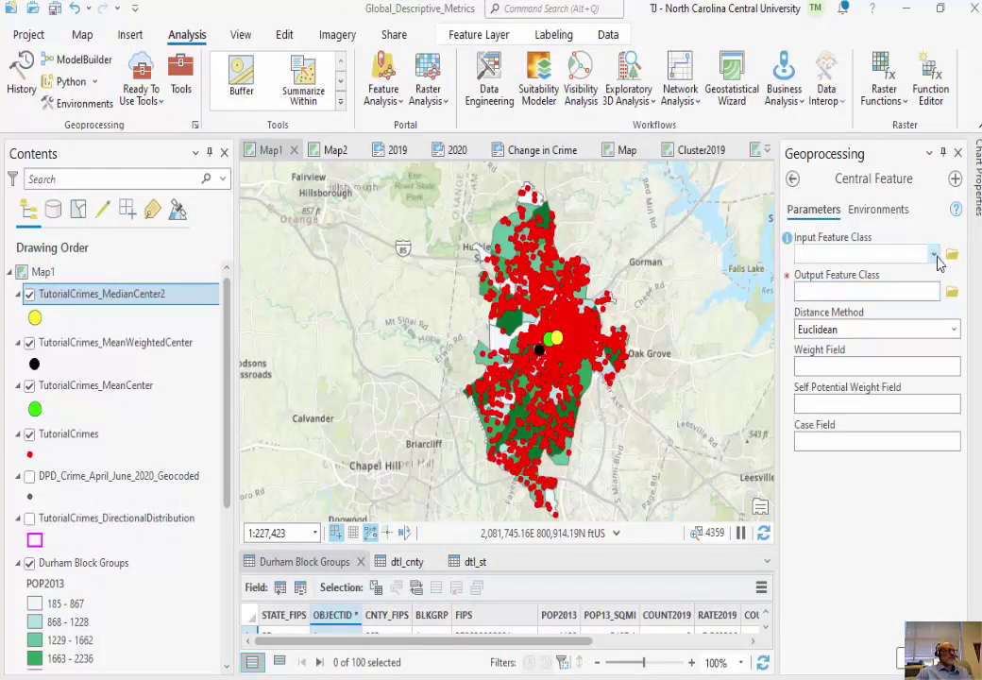
Step: Run Central Feature on TutorialCrimes with output TutorialCrimes_CentralFeature and the Euclidean distance method
{"action": "left_click", "coordinate": [936, 257]}
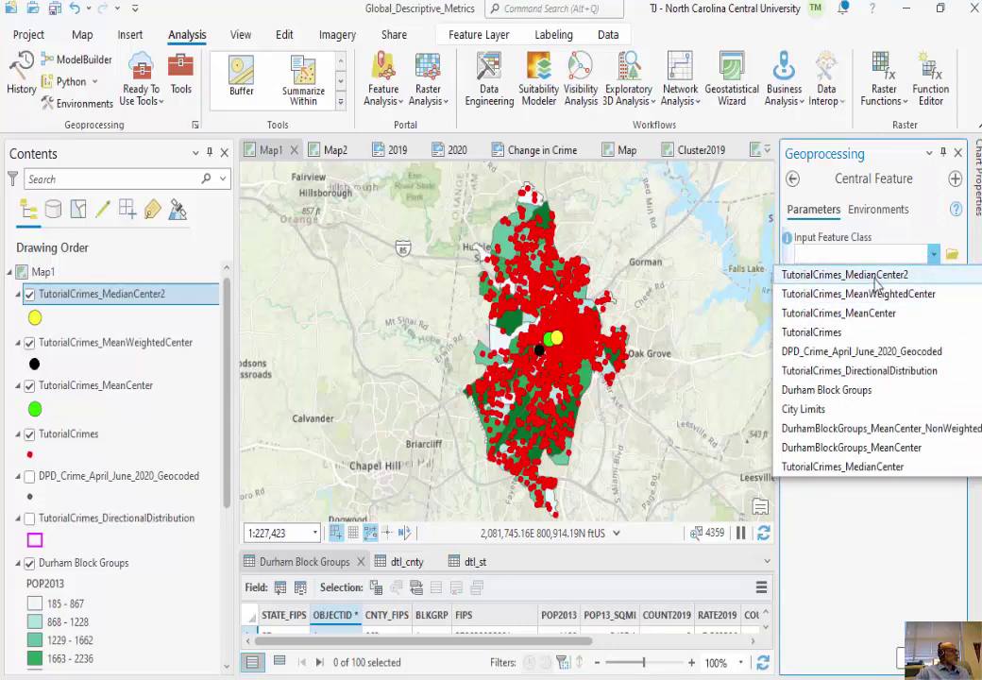
{"action": "left_click", "coordinate": [902, 219]}
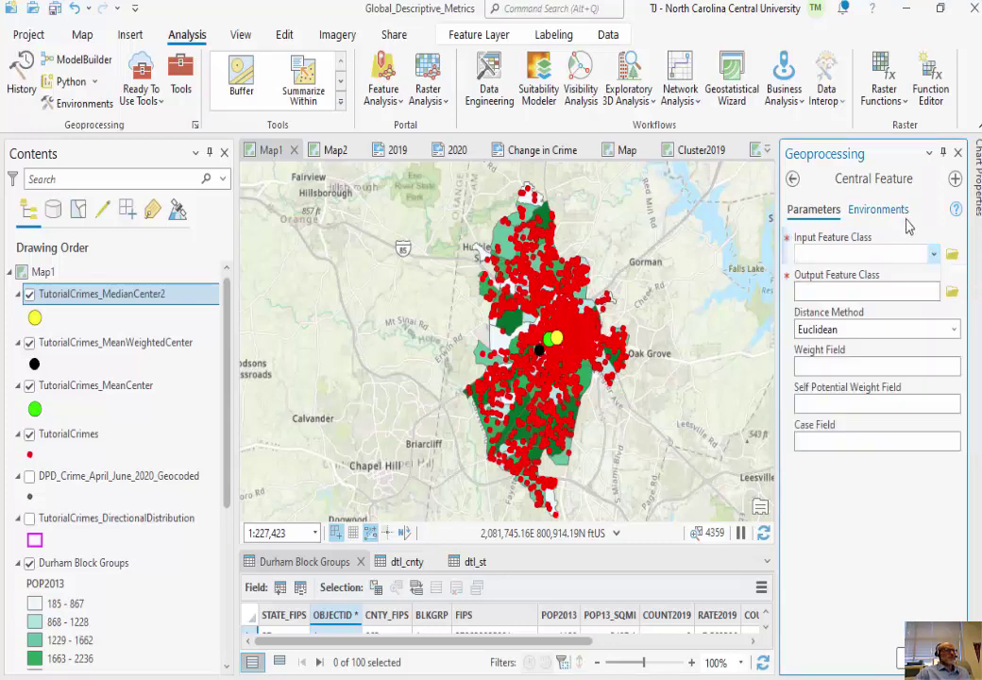
{"action": "left_click", "coordinate": [933, 257]}
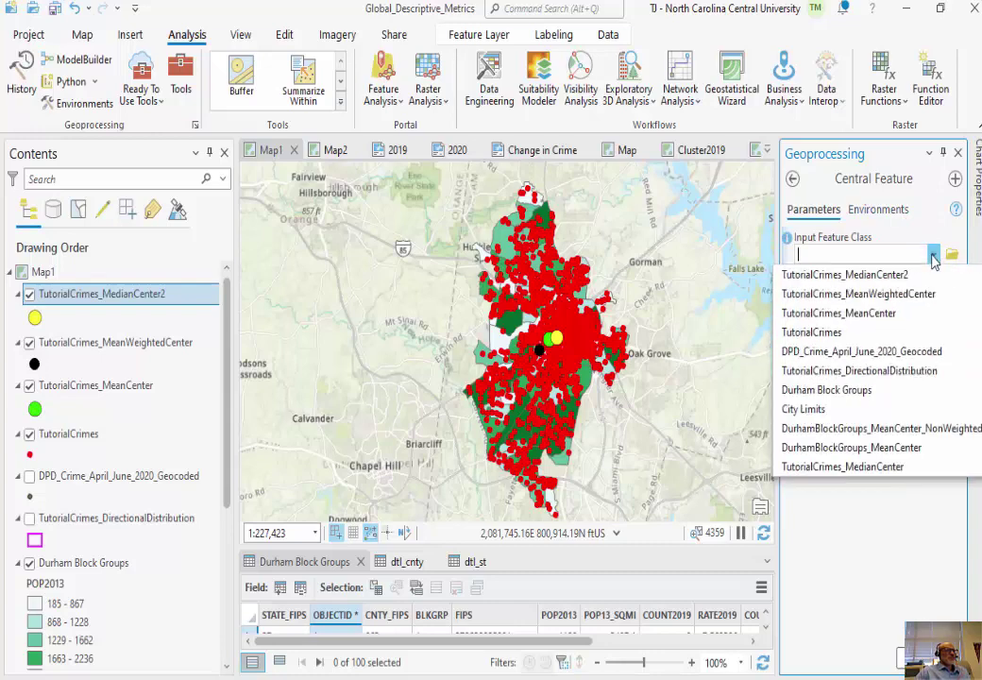
{"action": "left_click", "coordinate": [845, 333]}
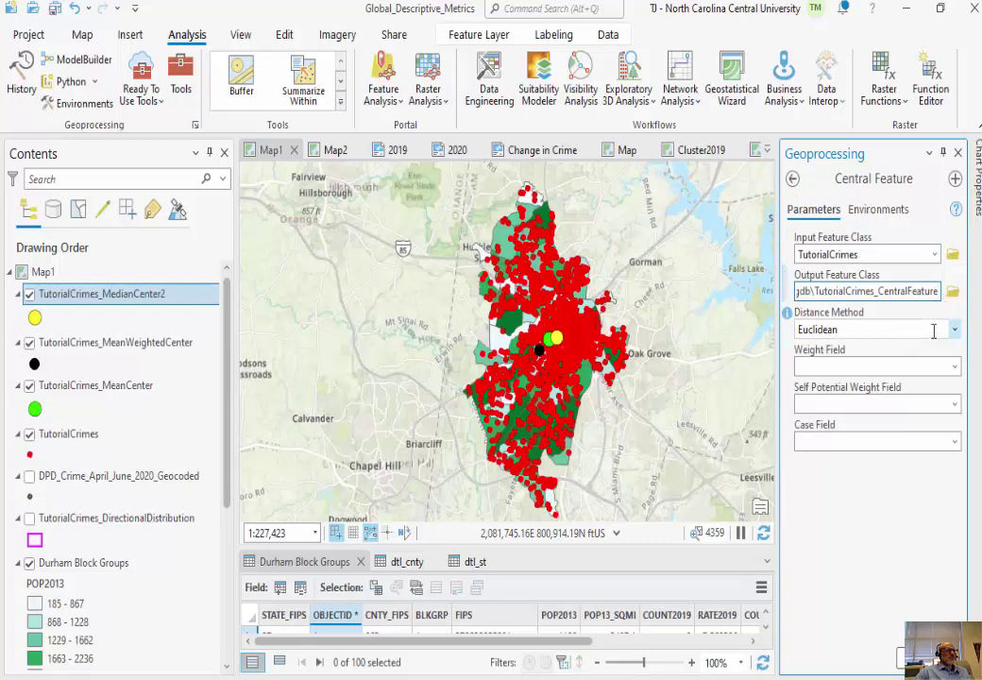
{"action": "left_click", "coordinate": [955, 330]}
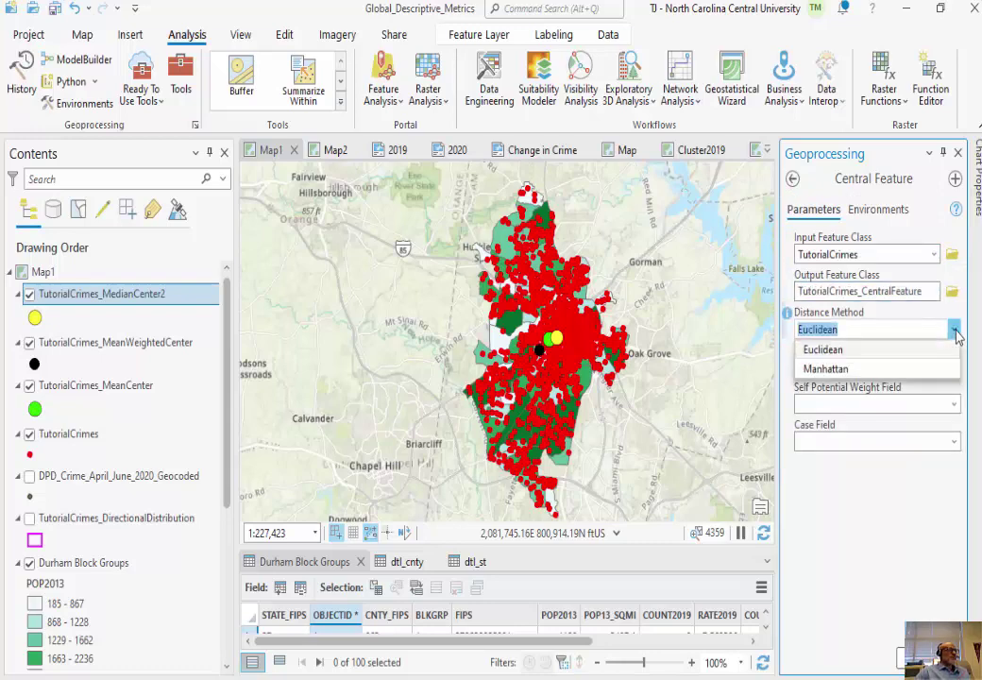
{"action": "left_click", "coordinate": [963, 310]}
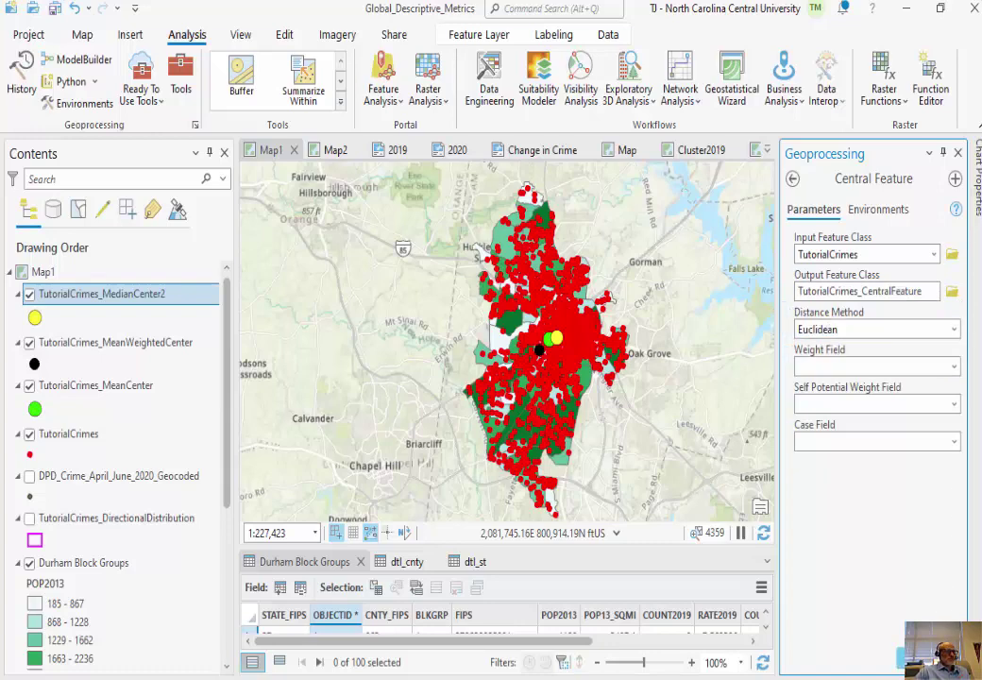
{"action": "key", "text": "Return"}
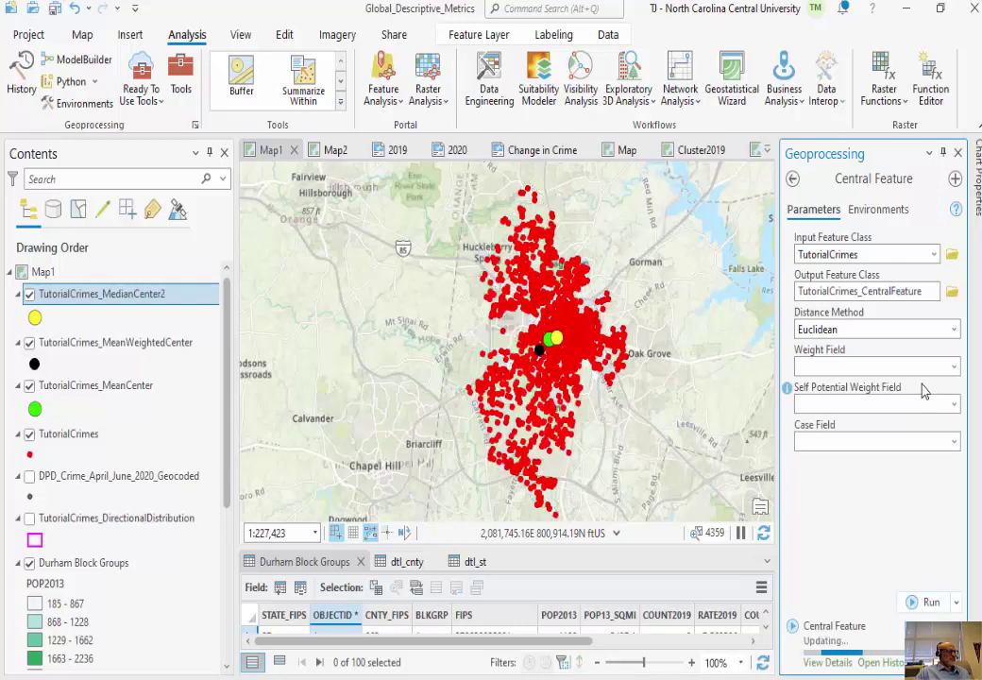
Step: Hide the TutorialCrimes_CentralFeature layer and compare the crime point beneath it with the median center
{"action": "scroll", "coordinate": [578, 351], "scroll_direction": "up", "scroll_amount": 1}
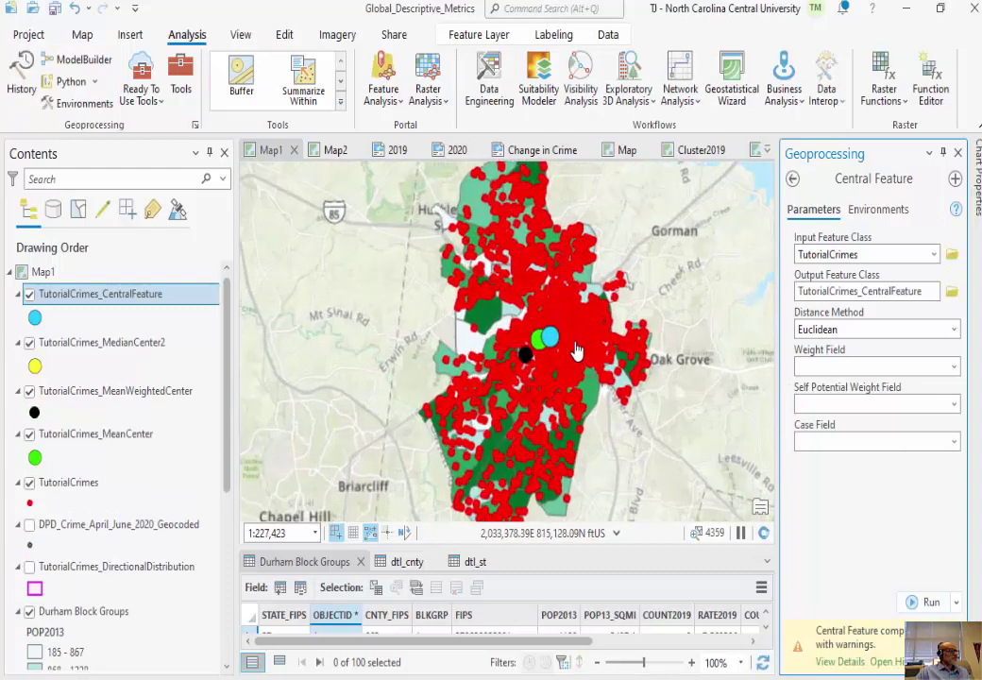
{"action": "scroll", "coordinate": [547, 363], "scroll_direction": "up", "scroll_amount": 5}
{"action": "scroll", "coordinate": [462, 363], "scroll_direction": "down", "scroll_amount": 2}
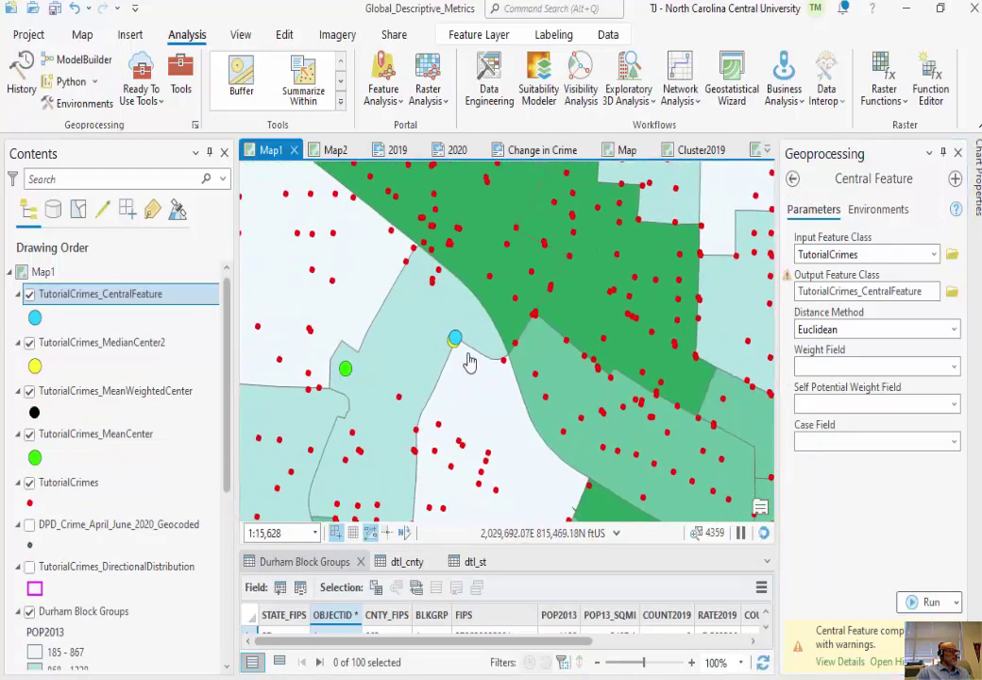
{"action": "scroll", "coordinate": [470, 361], "scroll_direction": "up", "scroll_amount": 3}
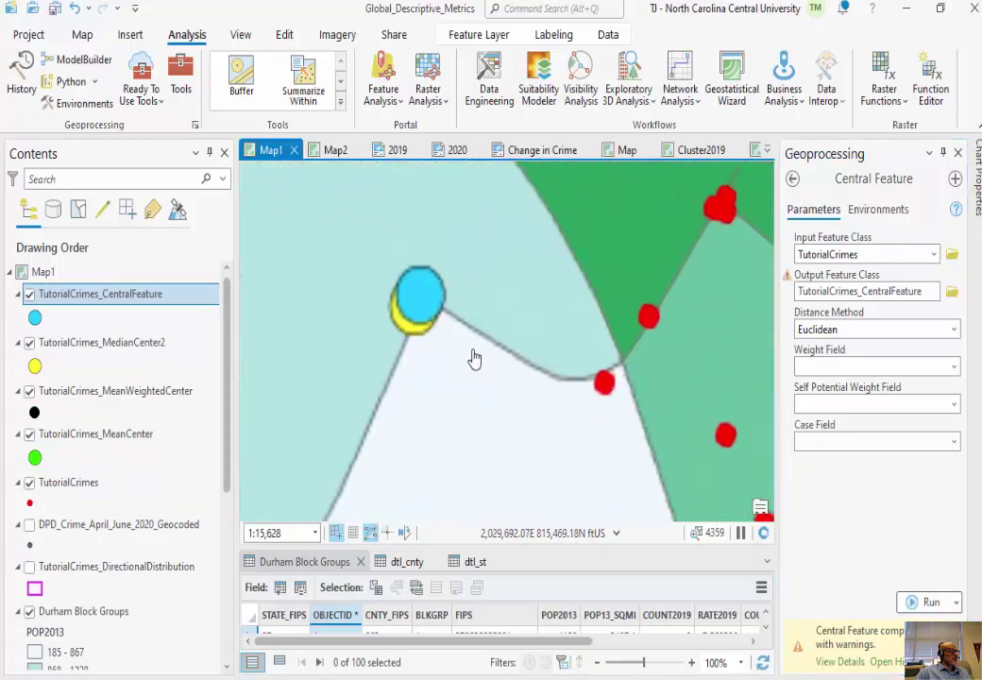
{"action": "left_click", "coordinate": [29, 294]}
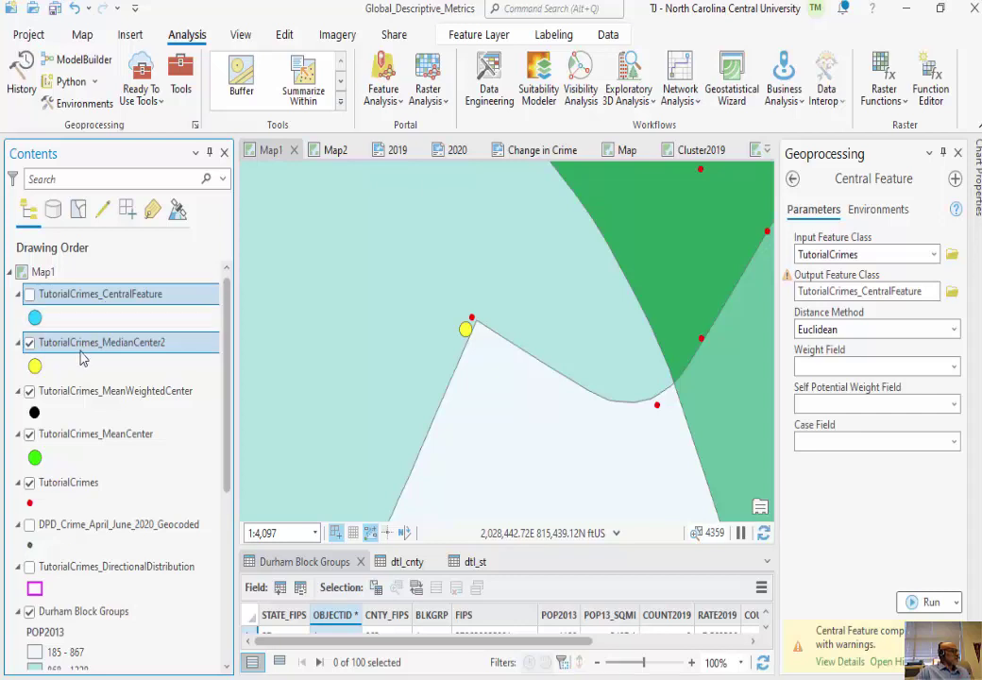
{"action": "left_click", "coordinate": [30, 296]}
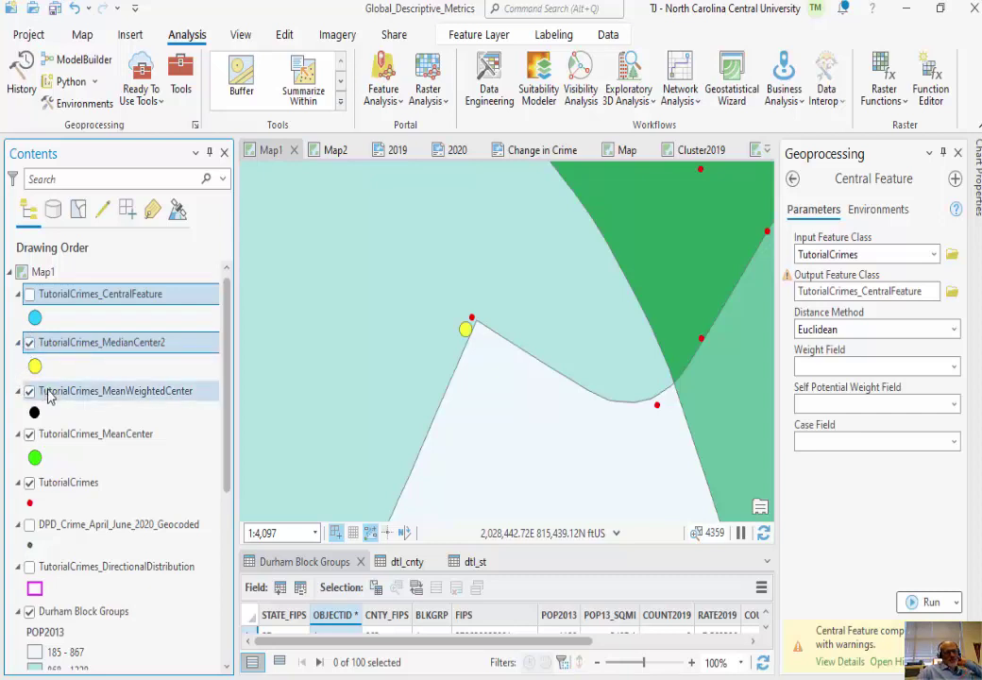
Step: Show the TutorialCrimes_CentralFeature layer again and compare the central feature's location with the mean, weighted mean and median centers
{"action": "left_click", "coordinate": [31, 295]}
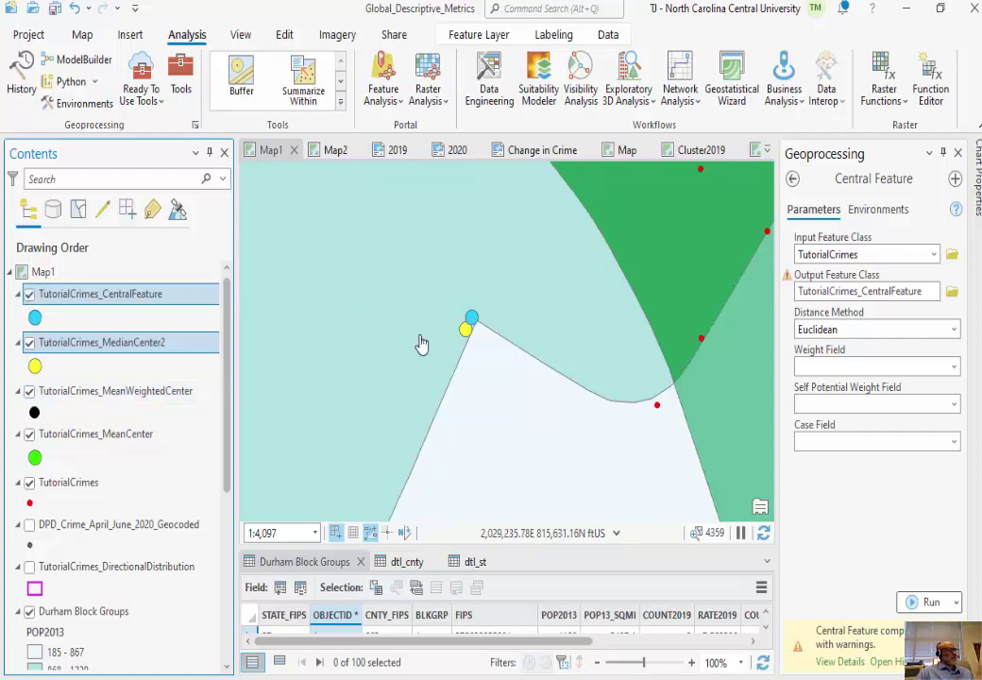
{"action": "scroll", "coordinate": [423, 342], "scroll_direction": "down", "scroll_amount": 4}
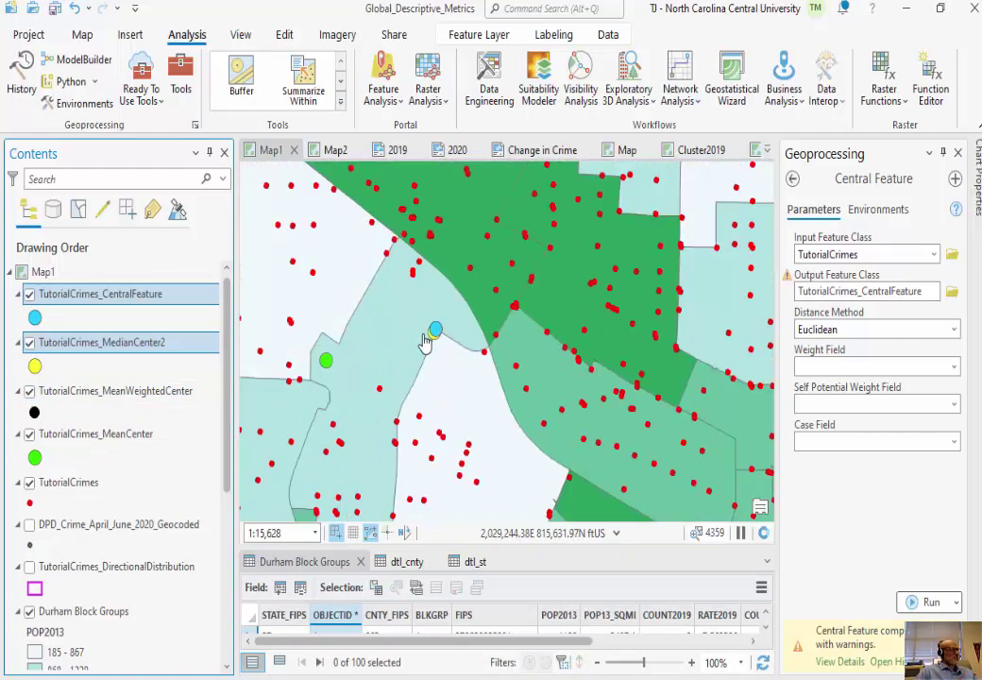
{"action": "scroll", "coordinate": [423, 343], "scroll_direction": "down", "scroll_amount": 3}
{"action": "scroll", "coordinate": [425, 342], "scroll_direction": "down", "scroll_amount": 3}
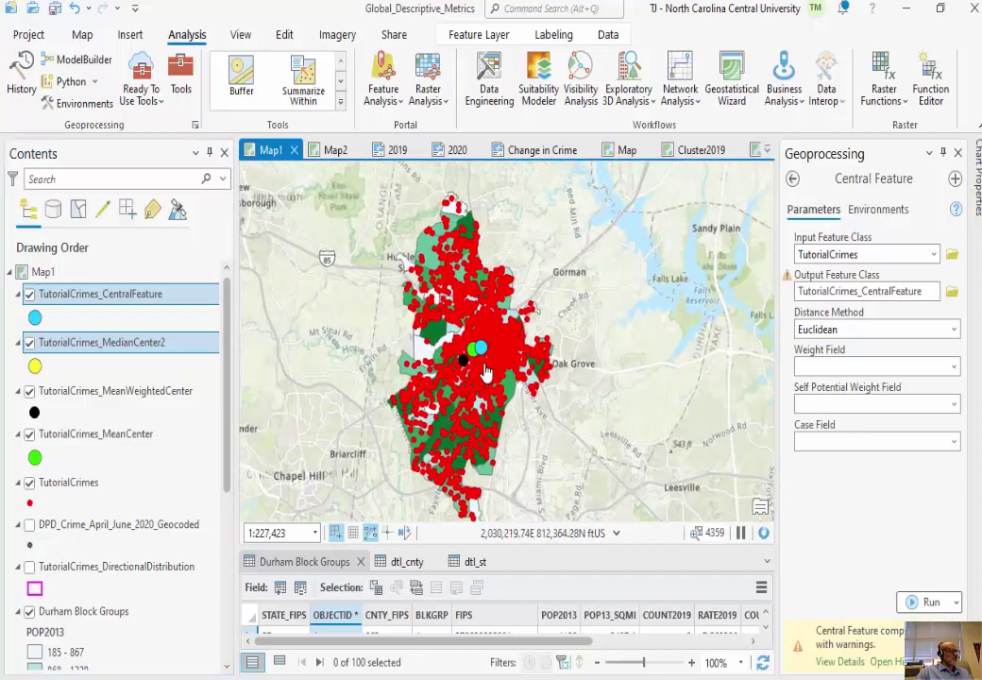
{"action": "scroll", "coordinate": [435, 359], "scroll_direction": "up", "scroll_amount": 4}
{"action": "left_click_drag", "start_coordinate": [446, 356], "coordinate": [519, 372]}
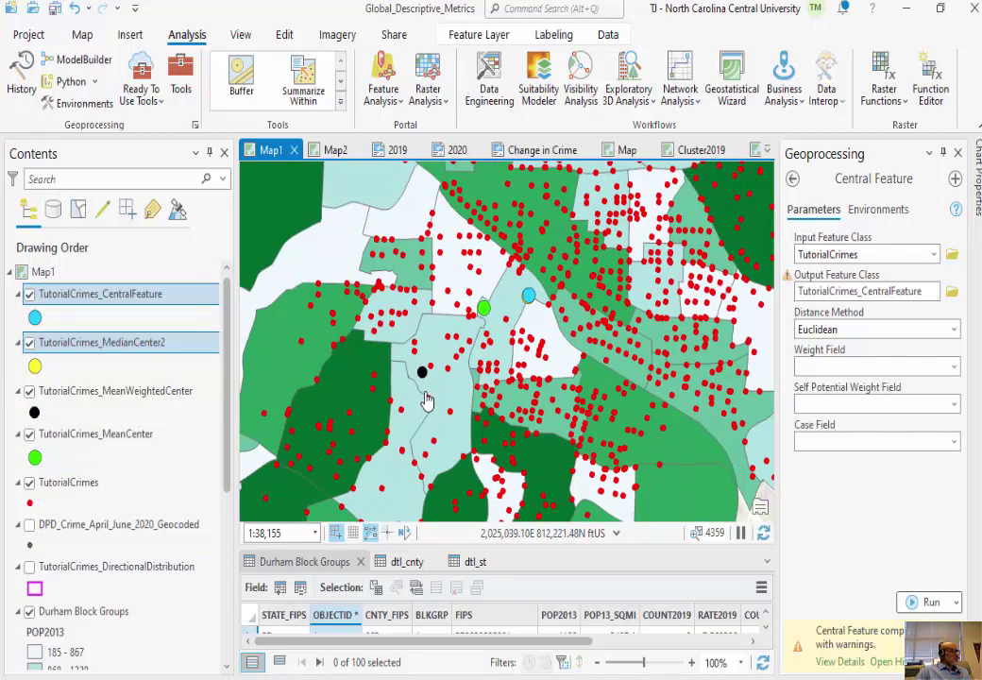
{"action": "scroll", "coordinate": [524, 283], "scroll_direction": "up", "scroll_amount": 4}
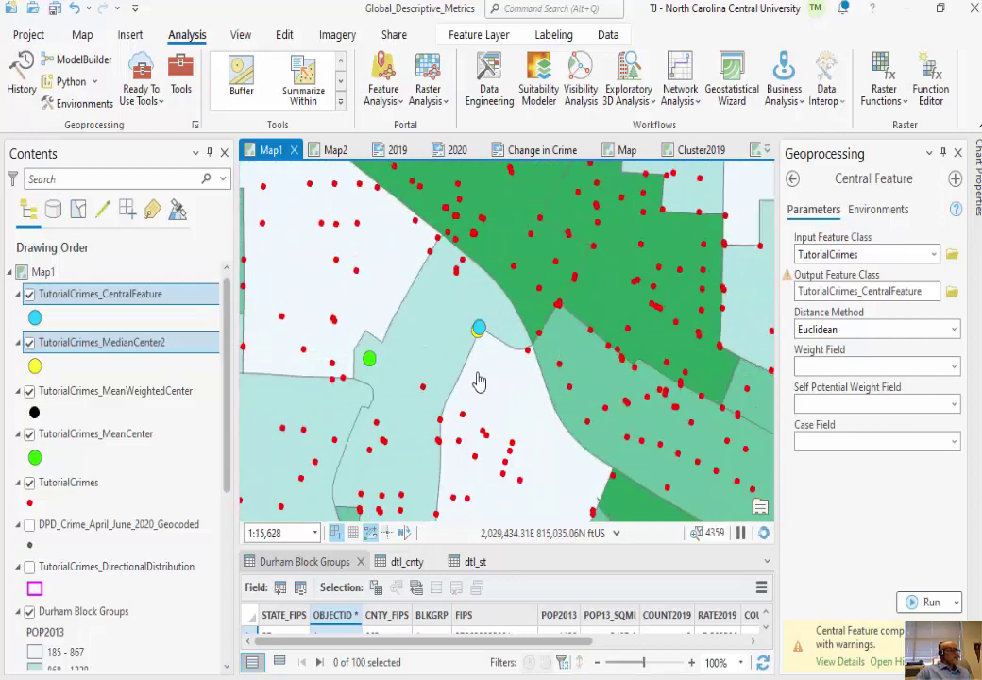
{"action": "scroll", "coordinate": [472, 392], "scroll_direction": "down", "scroll_amount": 5}
{"action": "scroll", "coordinate": [460, 413], "scroll_direction": "down", "scroll_amount": 5}
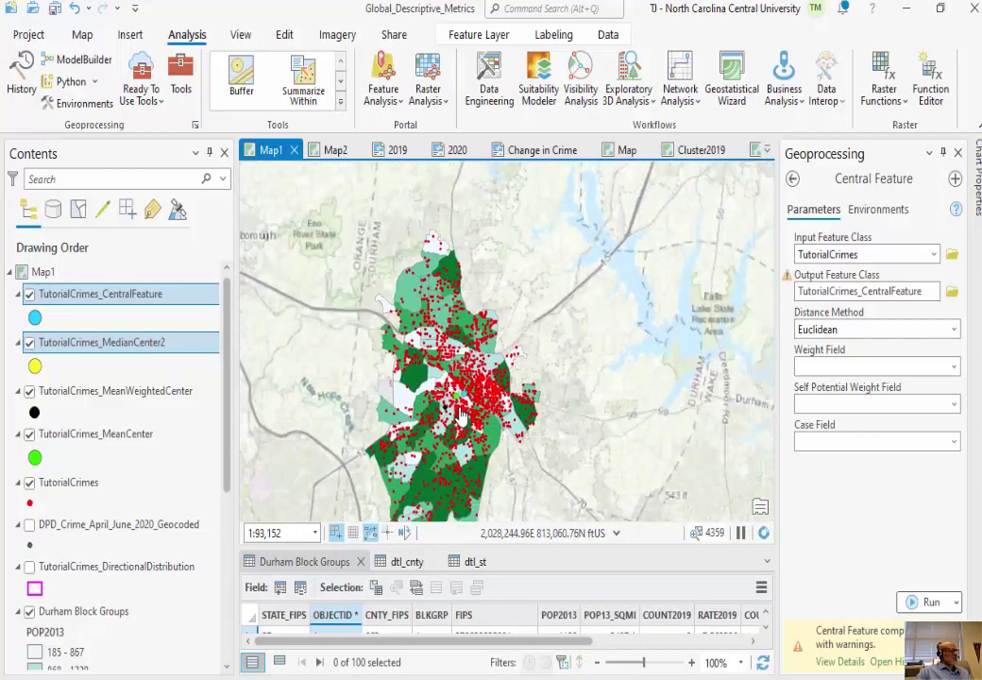
{"action": "left_click_drag", "start_coordinate": [508, 413], "coordinate": [515, 410]}
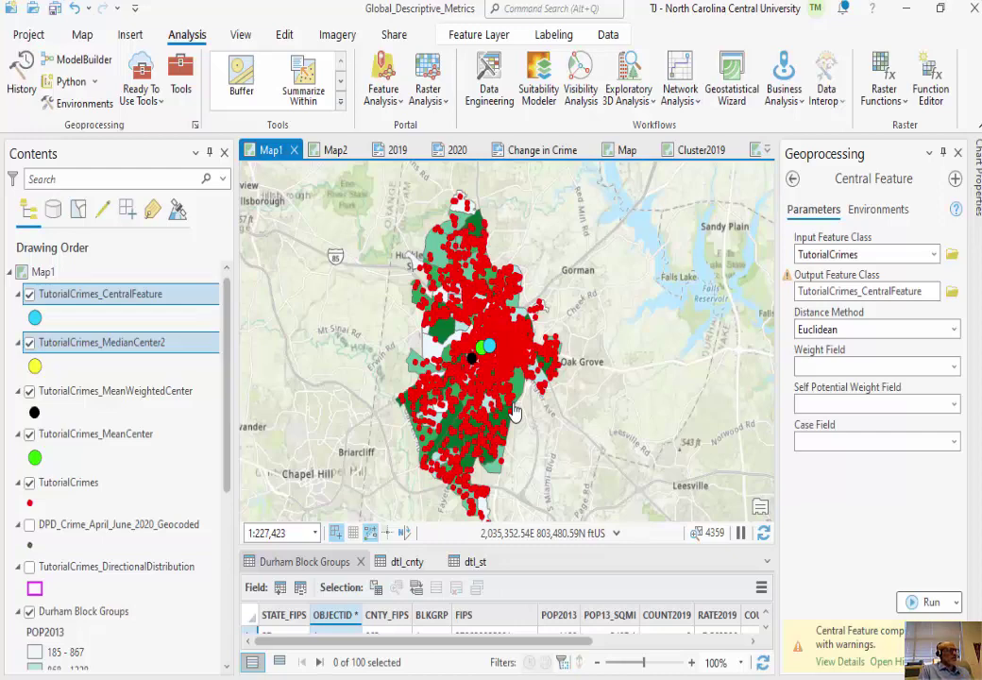
Step: Widen the tool pane and switch to the Directional Distribution (Standard Deviational Ellipse) tool
{"action": "left_click", "coordinate": [793, 179]}
{"action": "mouse_move", "coordinate": [831, 673]}
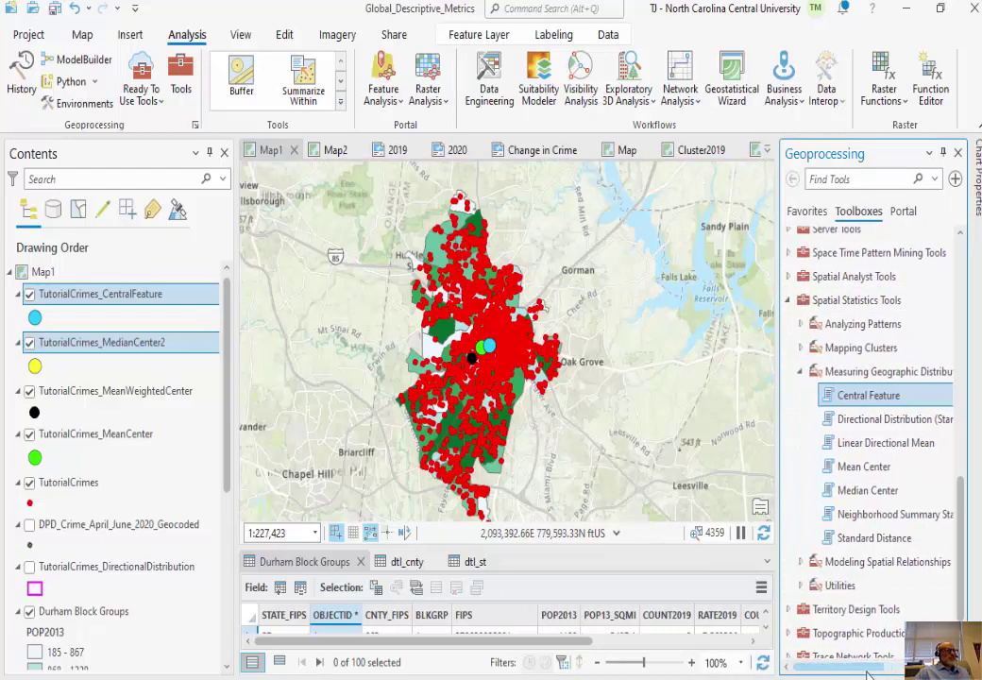
{"action": "left_click_drag", "start_coordinate": [777, 494], "coordinate": [741, 495]}
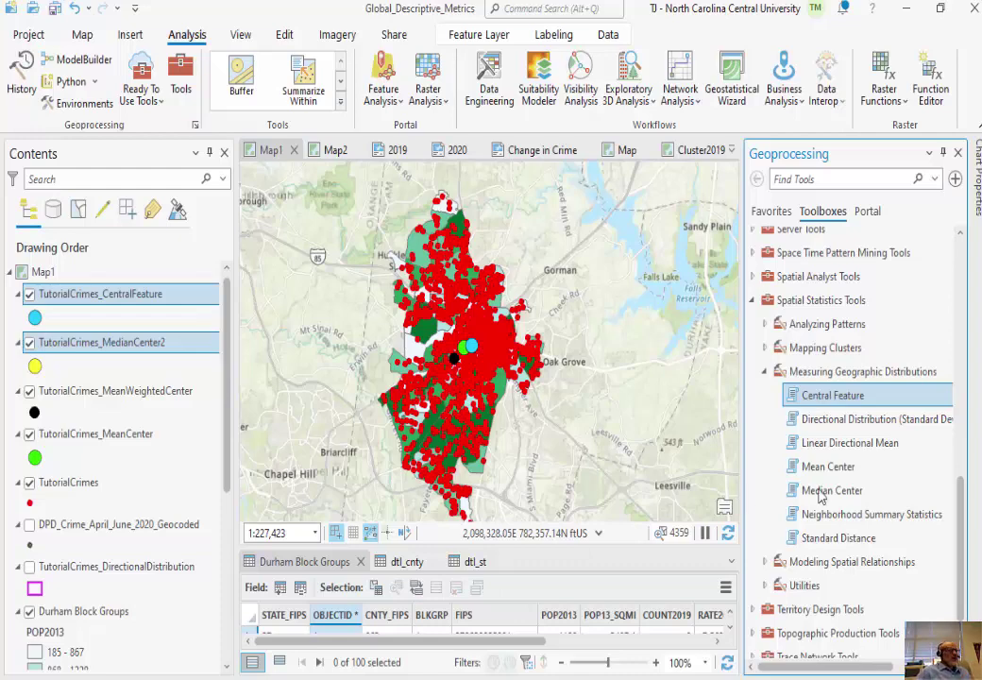
{"action": "double_click", "coordinate": [836, 426]}
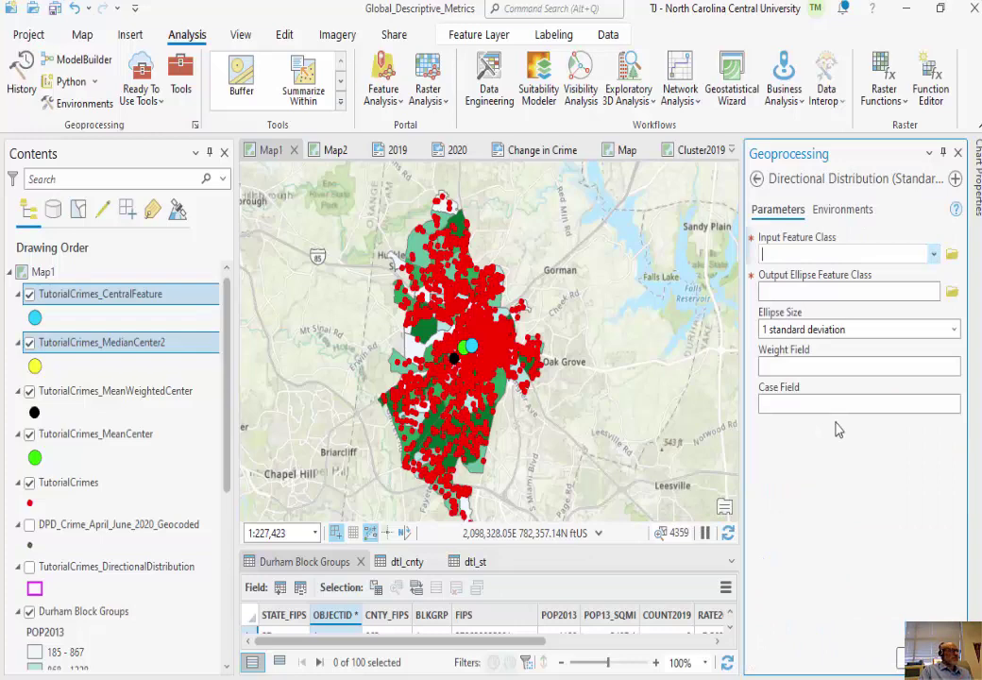
Step: Hide the TutorialCrimes mean center, weighted mean center, median center and central feature layers
{"action": "left_click", "coordinate": [30, 433]}
{"action": "left_click", "coordinate": [30, 390]}
{"action": "left_click", "coordinate": [30, 342]}
{"action": "left_click", "coordinate": [29, 294]}
Step: Open the Directional Distribution help, look through its usage notes, and go to the article on how the tool works
{"action": "mouse_move", "coordinate": [956, 214]}
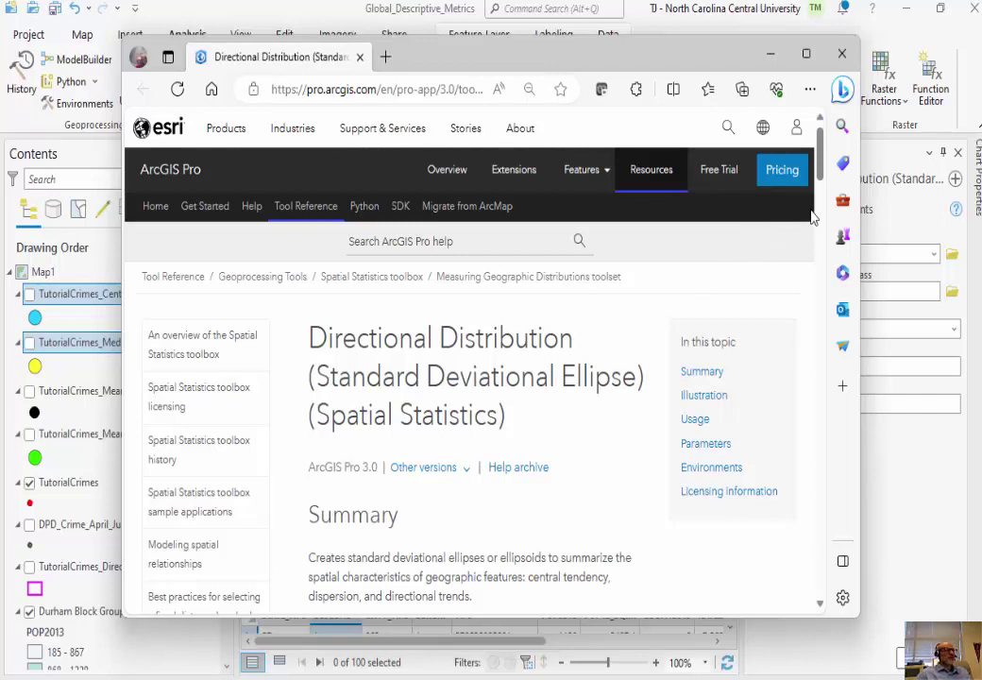
{"action": "left_click_drag", "start_coordinate": [824, 166], "coordinate": [811, 274]}
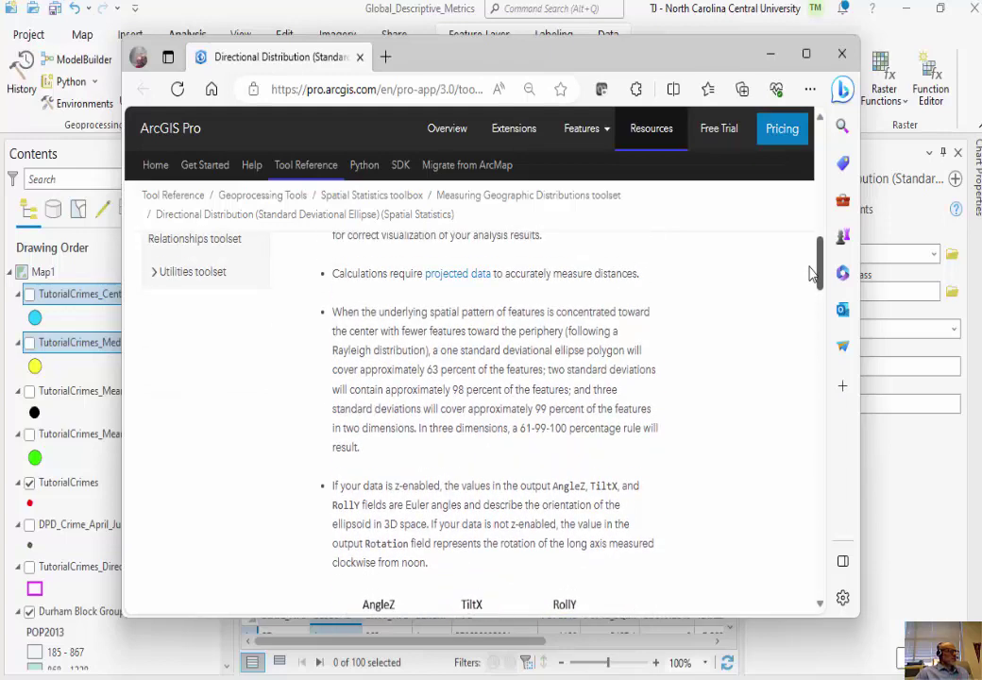
{"action": "left_click_drag", "start_coordinate": [811, 274], "coordinate": [786, 200]}
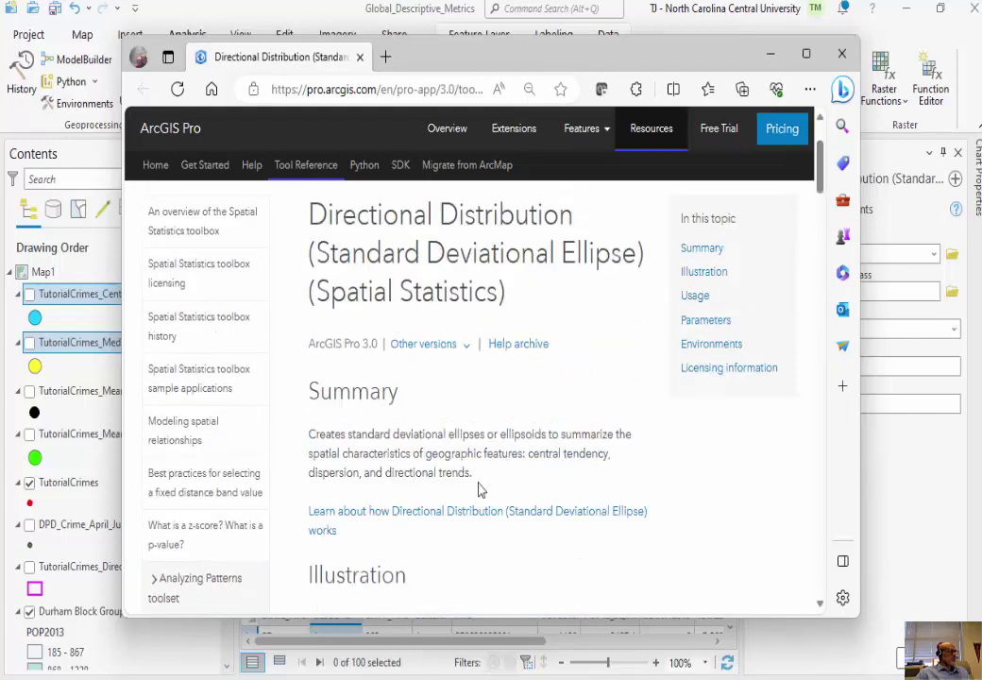
{"action": "left_click", "coordinate": [460, 520]}
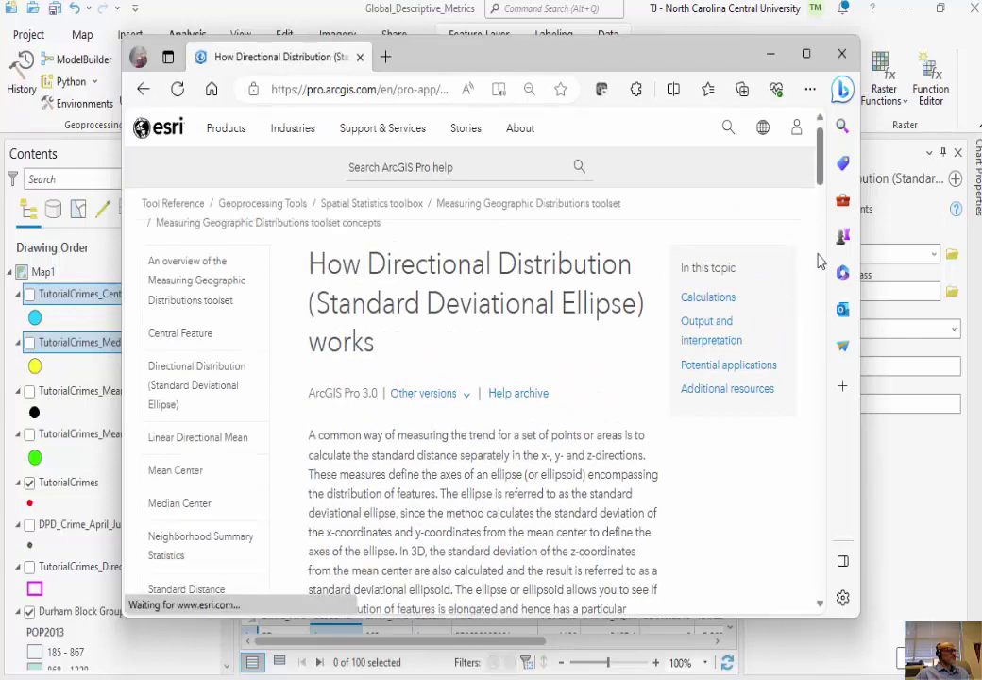
Step: Read the output and interpretation and potential applications sections on Directional Distribution, and minimize the help window
{"action": "left_click_drag", "start_coordinate": [823, 187], "coordinate": [810, 357]}
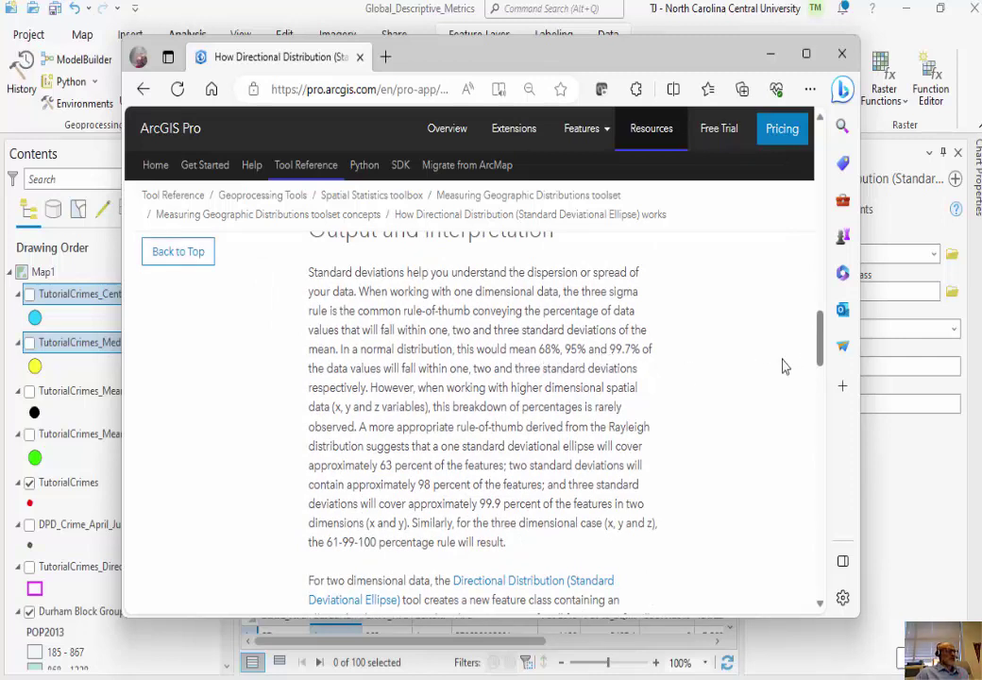
{"action": "left_click_drag", "start_coordinate": [819, 333], "coordinate": [820, 326]}
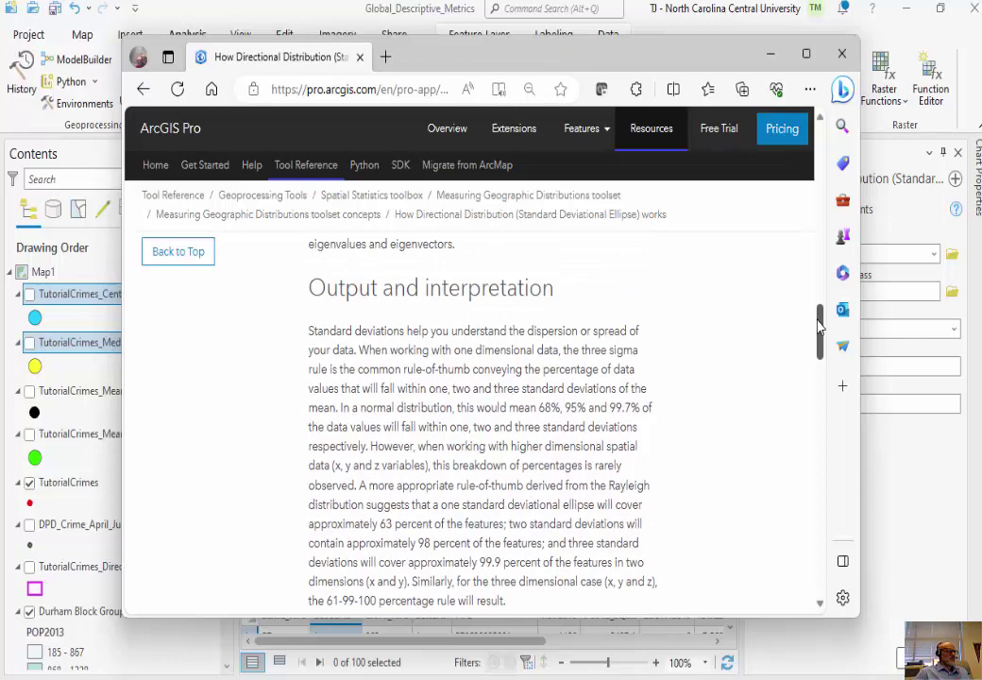
{"action": "left_click_drag", "start_coordinate": [819, 325], "coordinate": [829, 430]}
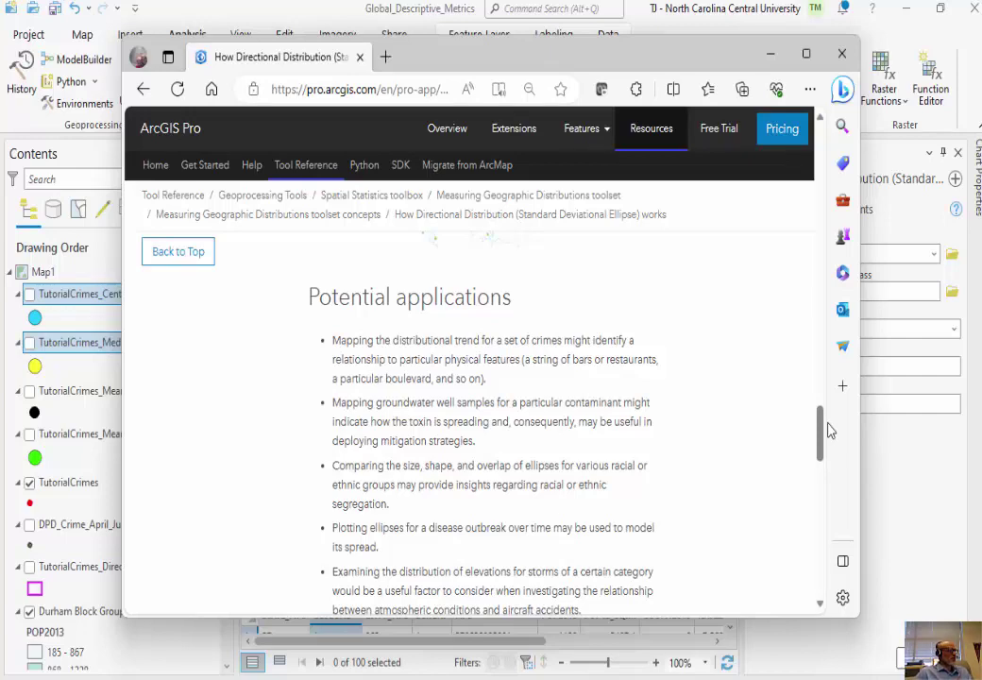
{"action": "left_click", "coordinate": [770, 53]}
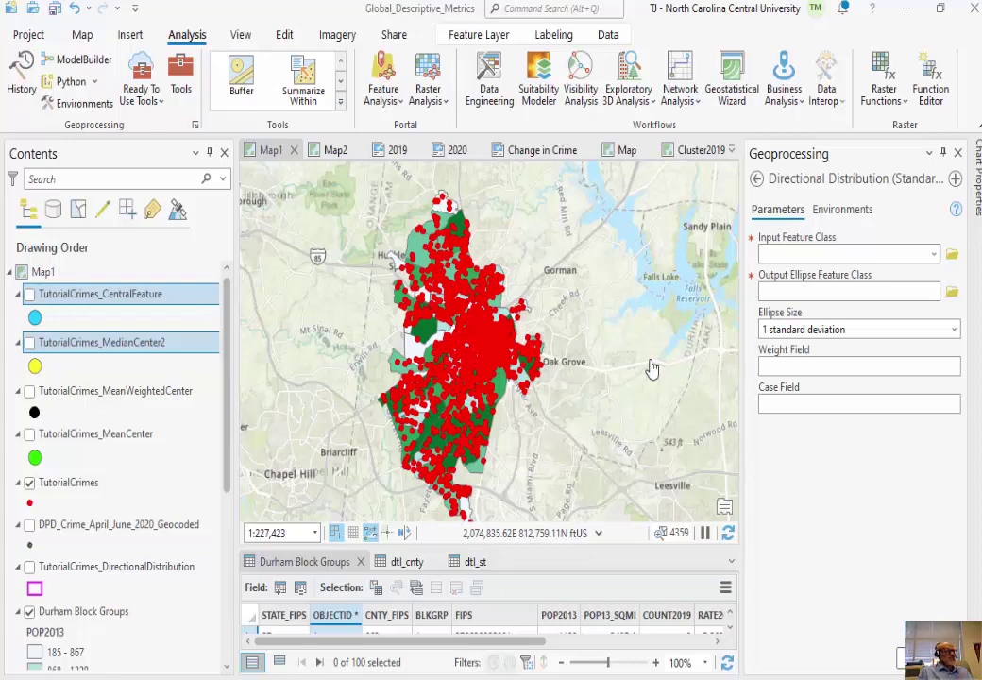
Step: Run Directional Distribution on TutorialCrimes with output TutorialCrimes_DirectionalDistribution2 and an ellipse size of 1 standard deviation, and dismiss the run details
{"action": "left_click", "coordinate": [934, 254]}
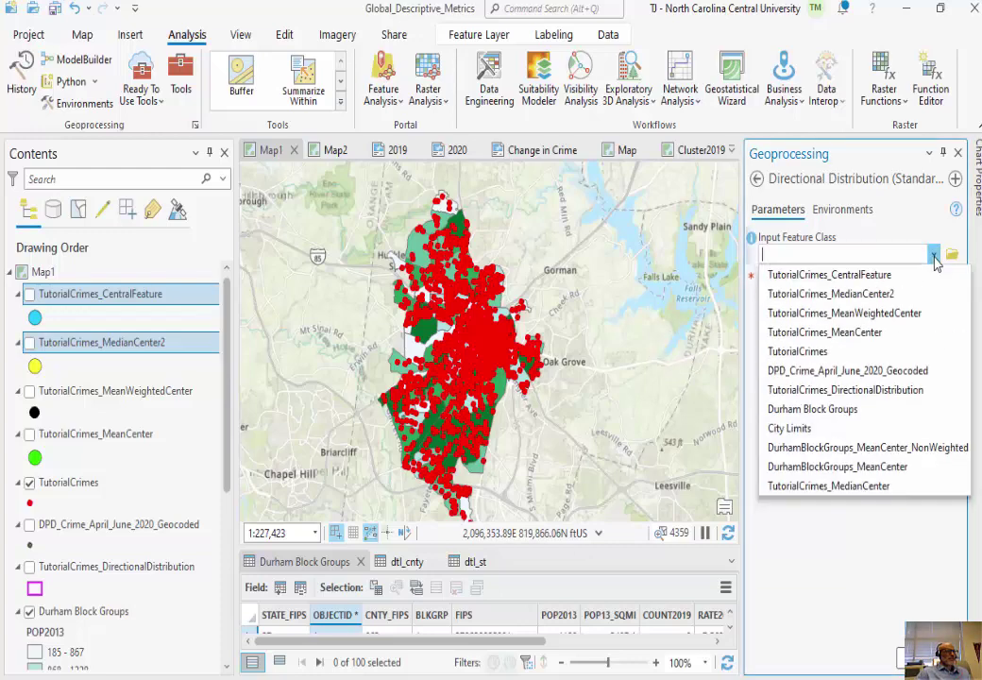
{"action": "left_click", "coordinate": [820, 353]}
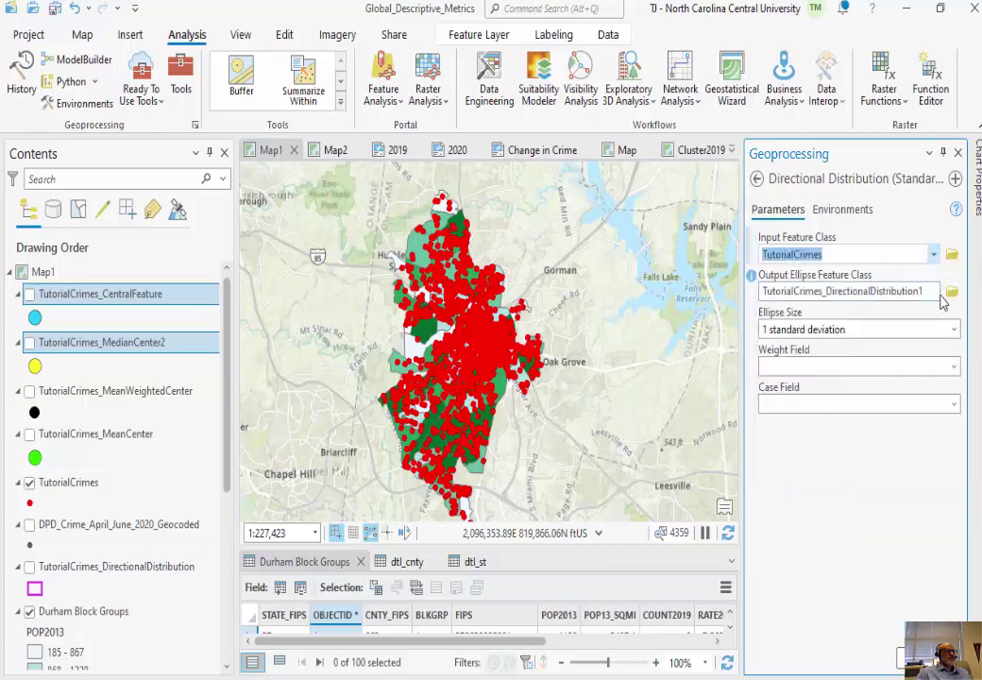
{"action": "left_click", "coordinate": [936, 291]}
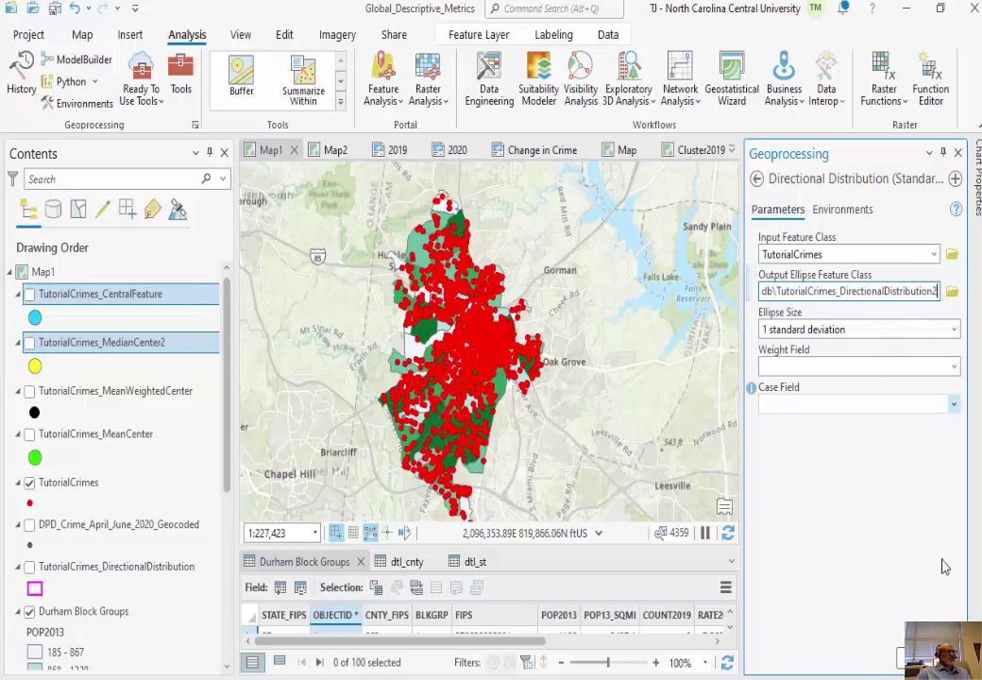
{"action": "key", "text": "Return"}
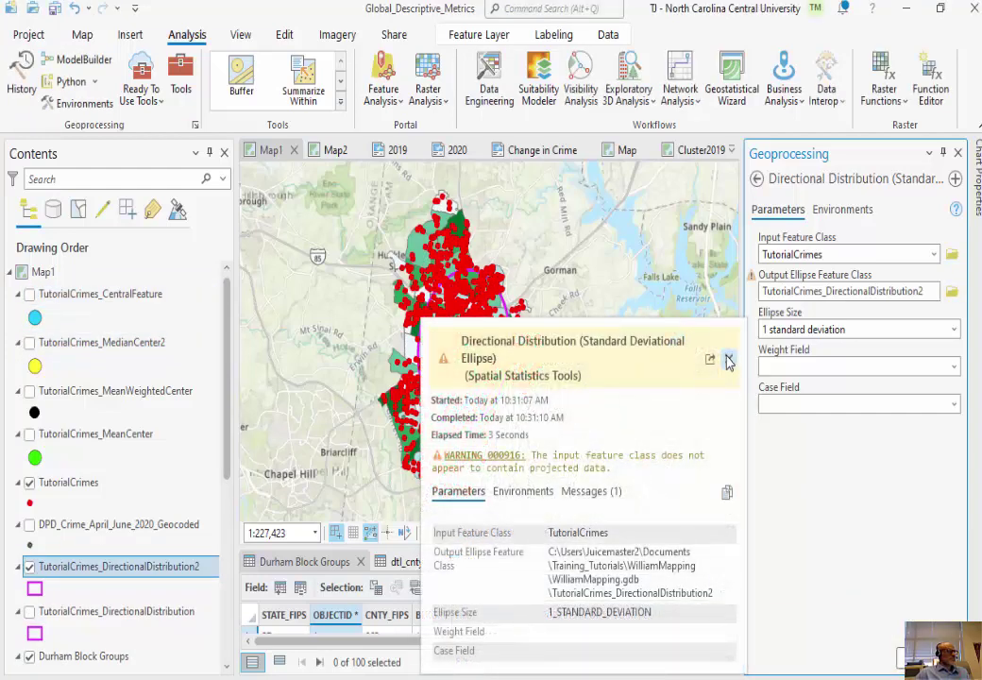
{"action": "left_click", "coordinate": [728, 359]}
Step: Move the TutorialCrimes_DirectionalDistribution2 layer to the top of the drawing order and examine the ellipse over the crimes
{"action": "left_click_drag", "start_coordinate": [77, 566], "coordinate": [73, 300]}
{"action": "scroll", "coordinate": [521, 391], "scroll_direction": "up", "scroll_amount": 2}
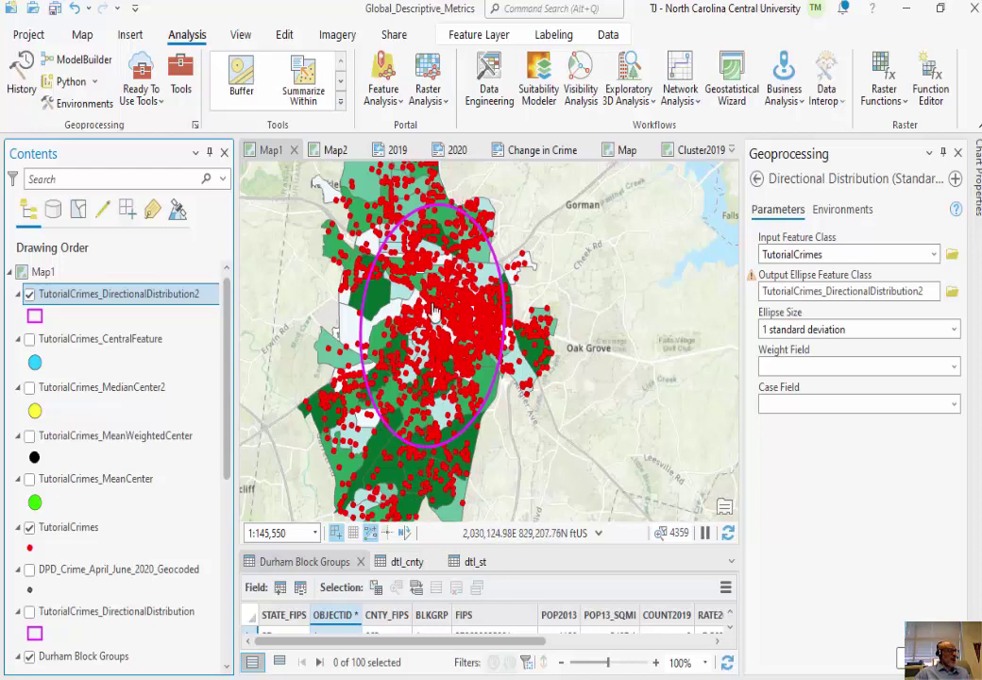
{"action": "scroll", "coordinate": [412, 405], "scroll_direction": "down", "scroll_amount": 2}
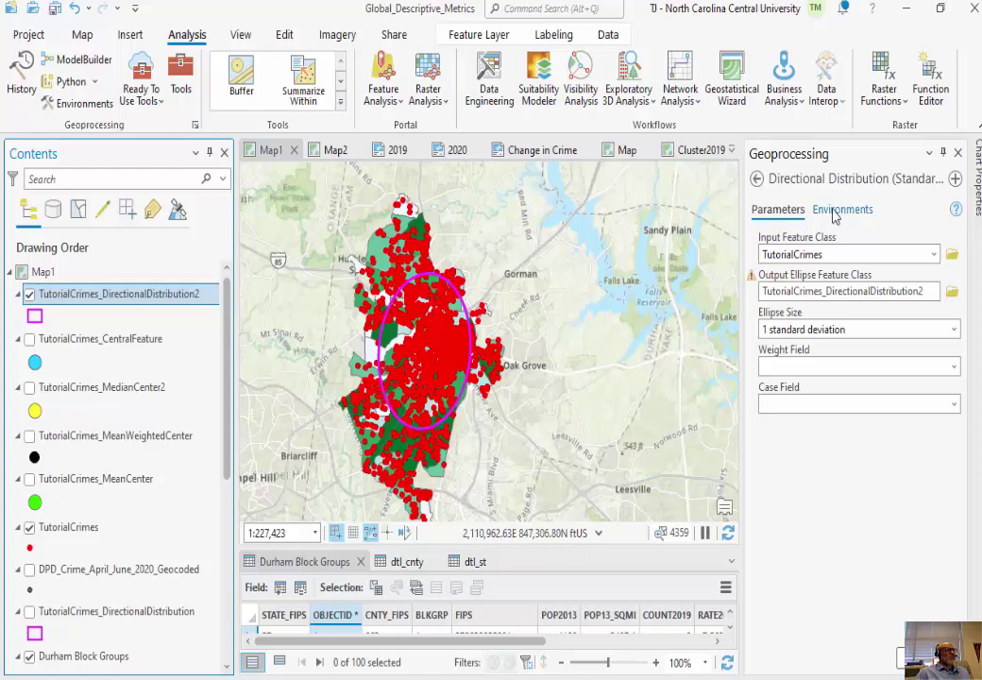
Step: Switch to Map3 and bring the whole contiguous United States into view
{"action": "left_click", "coordinate": [732, 150]}
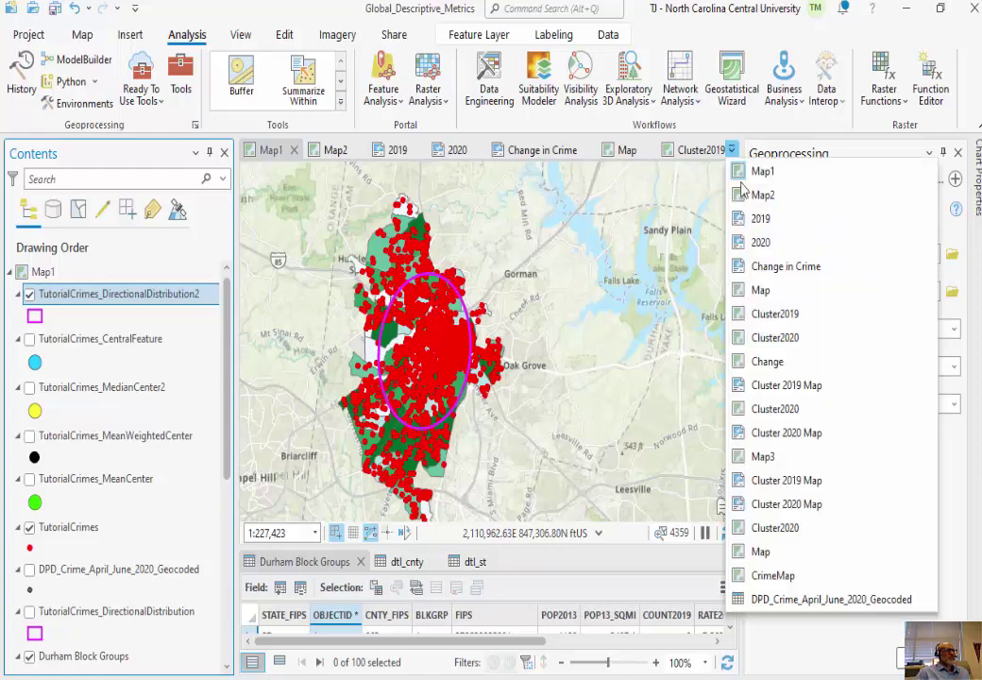
{"action": "left_click", "coordinate": [762, 456]}
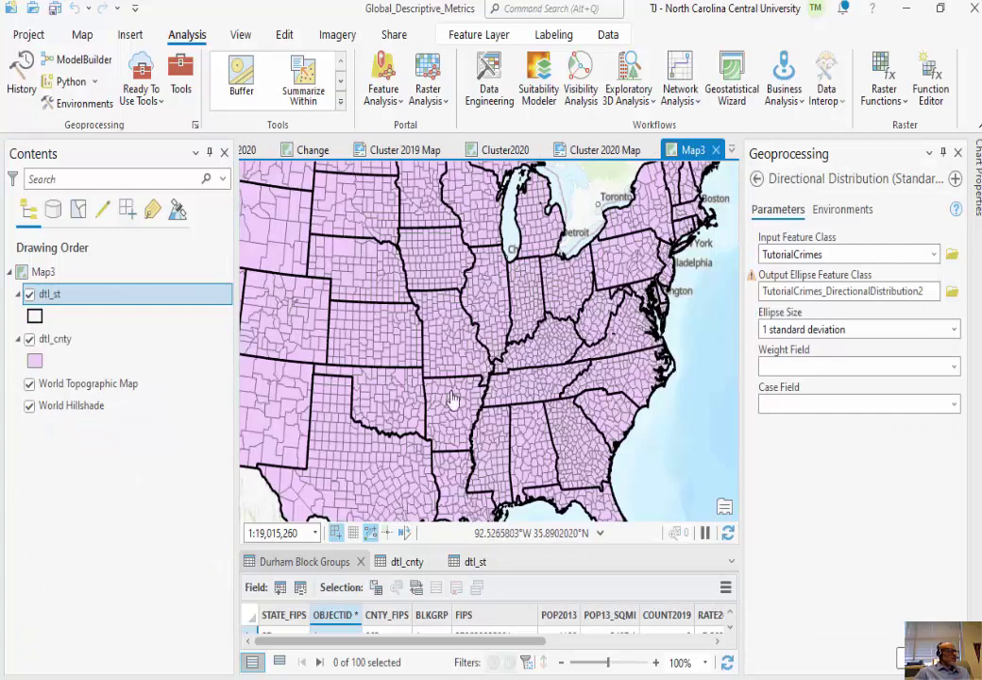
{"action": "scroll", "coordinate": [452, 401], "scroll_direction": "down", "scroll_amount": 2}
{"action": "left_click_drag", "start_coordinate": [479, 387], "coordinate": [502, 377]}
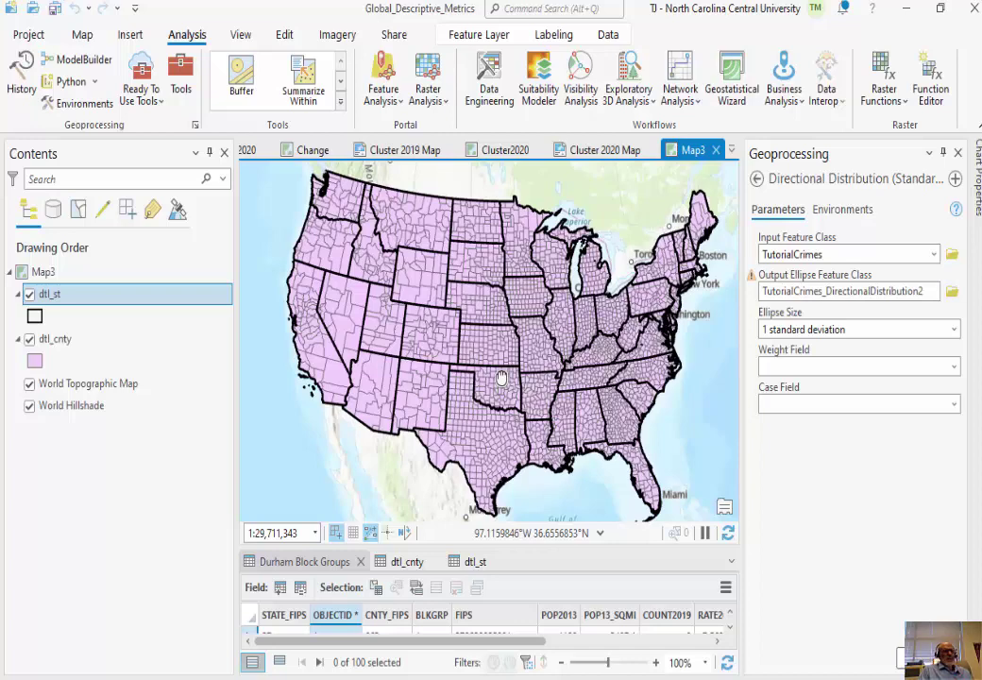
Step: Switch to the Mean Center tool and look at the layers available as its input
{"action": "left_click", "coordinate": [757, 179]}
{"action": "left_click_drag", "start_coordinate": [817, 671], "coordinate": [782, 669]}
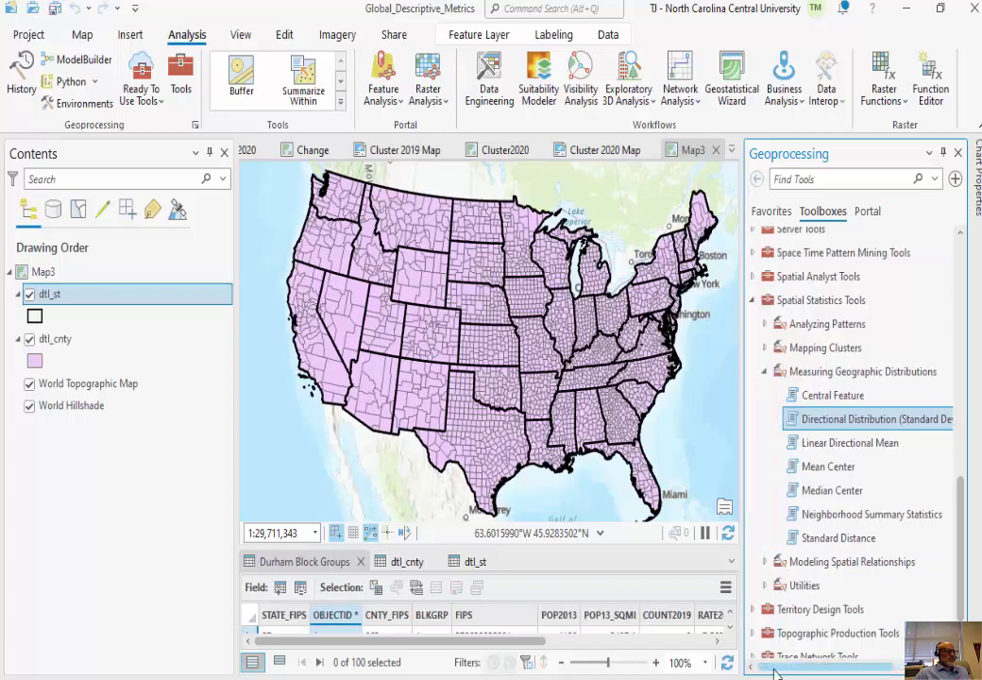
{"action": "double_click", "coordinate": [843, 471]}
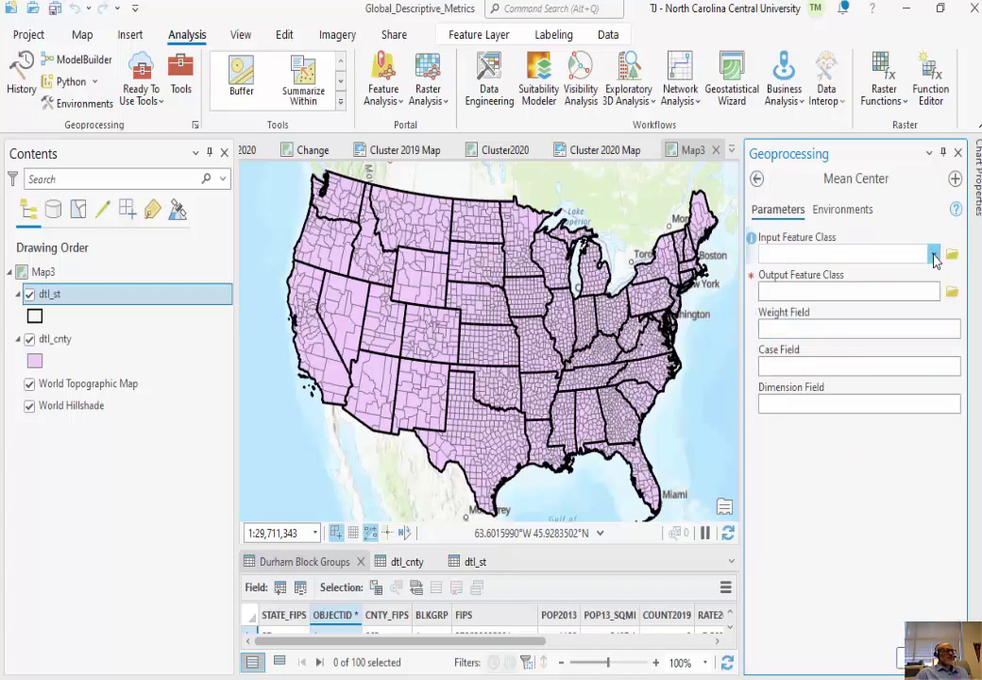
{"action": "left_click", "coordinate": [932, 255]}
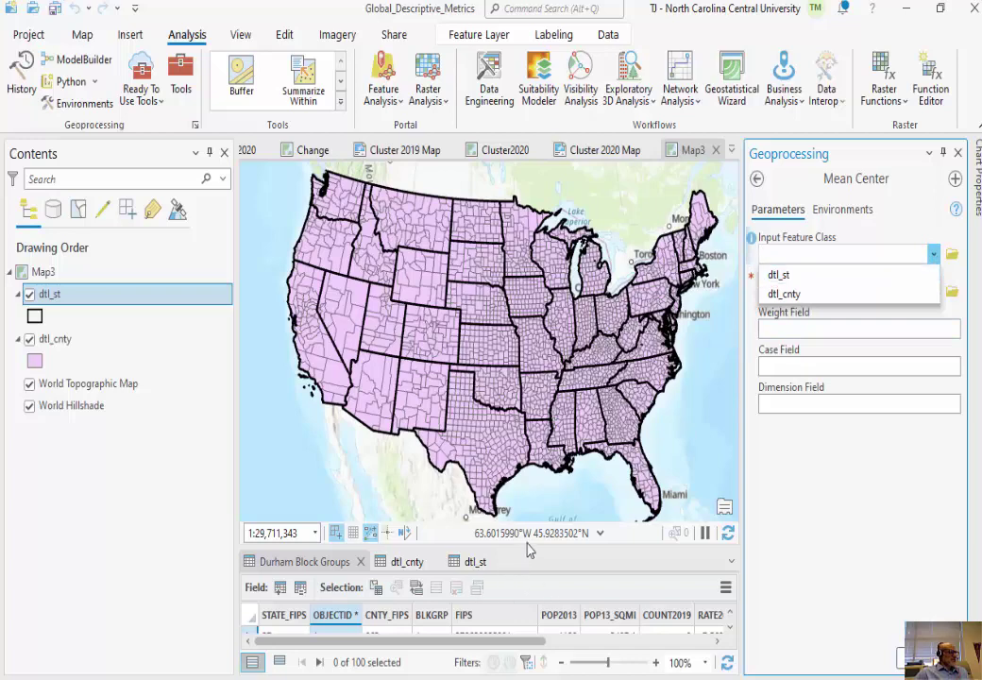
Step: Enlarge the attribute table area, check the population fields of the dtl_cnty and dtl_st tables, and shrink the area again
{"action": "left_click", "coordinate": [413, 591]}
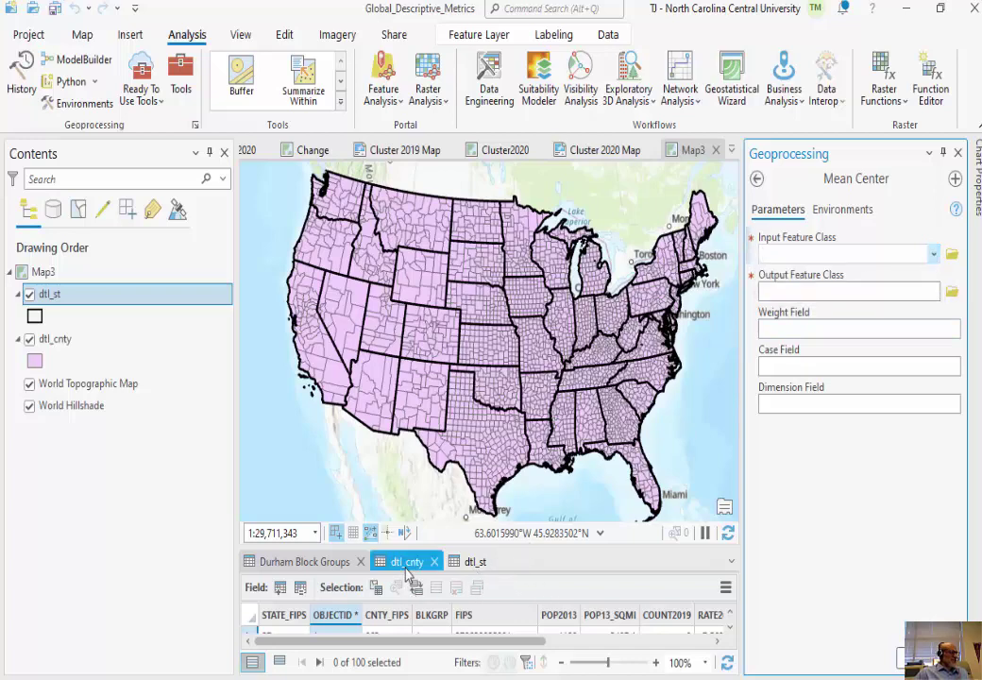
{"action": "left_click_drag", "start_coordinate": [547, 548], "coordinate": [546, 461]}
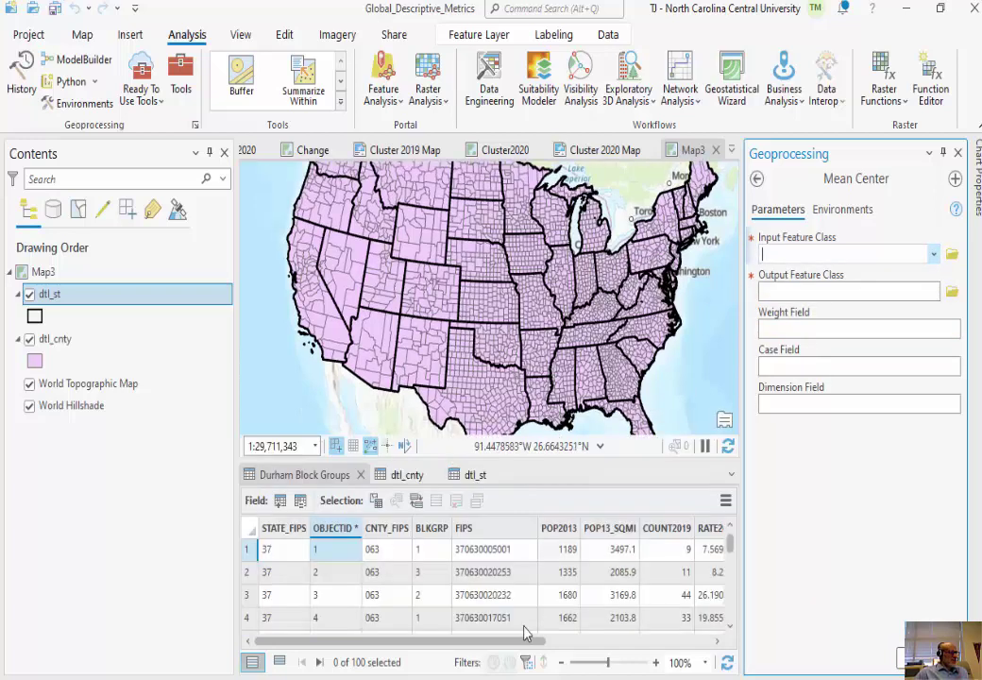
{"action": "left_click", "coordinate": [408, 477]}
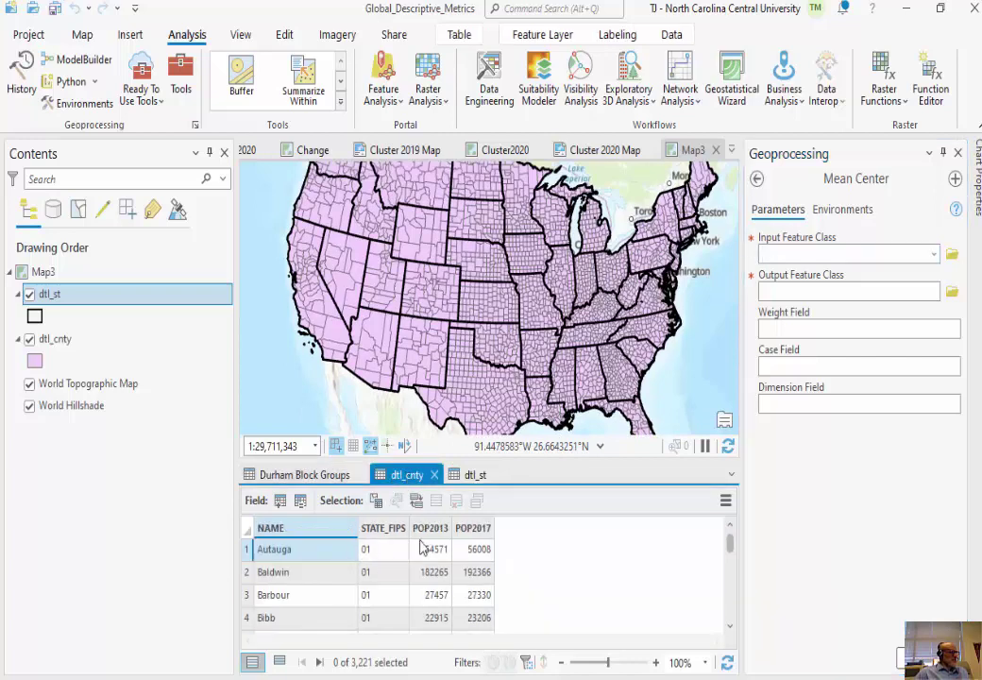
{"action": "left_click", "coordinate": [475, 475]}
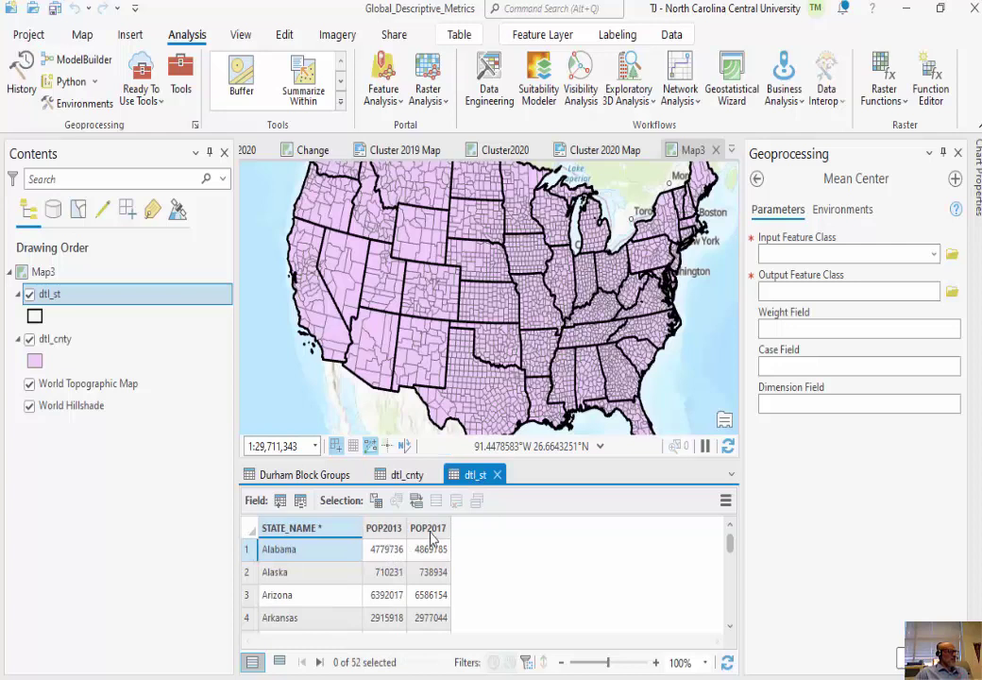
{"action": "left_click_drag", "start_coordinate": [598, 460], "coordinate": [670, 514]}
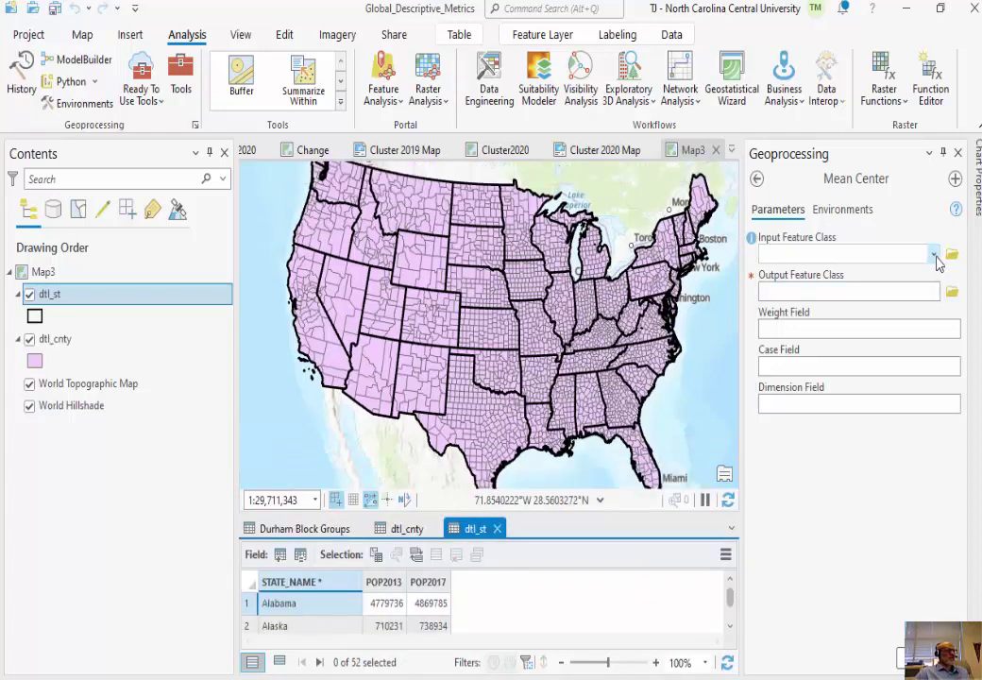
Step: Run Mean Center on the dtl_cnty layer with POP2017 as weight field and dtl_cnty_MeanCenter as output
{"action": "left_click", "coordinate": [934, 257]}
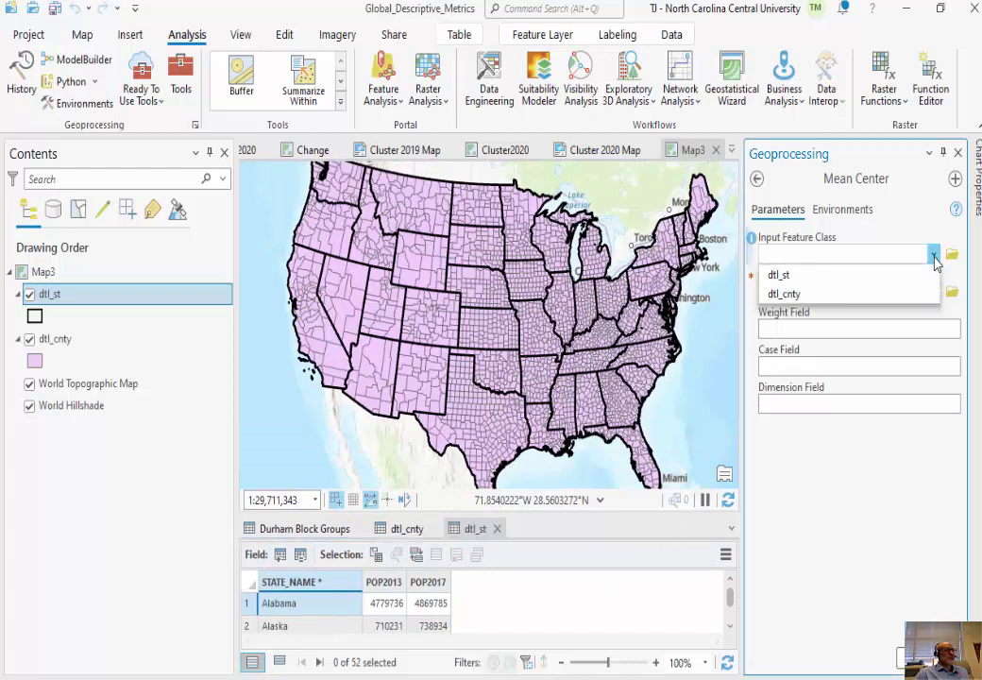
{"action": "left_click", "coordinate": [784, 293]}
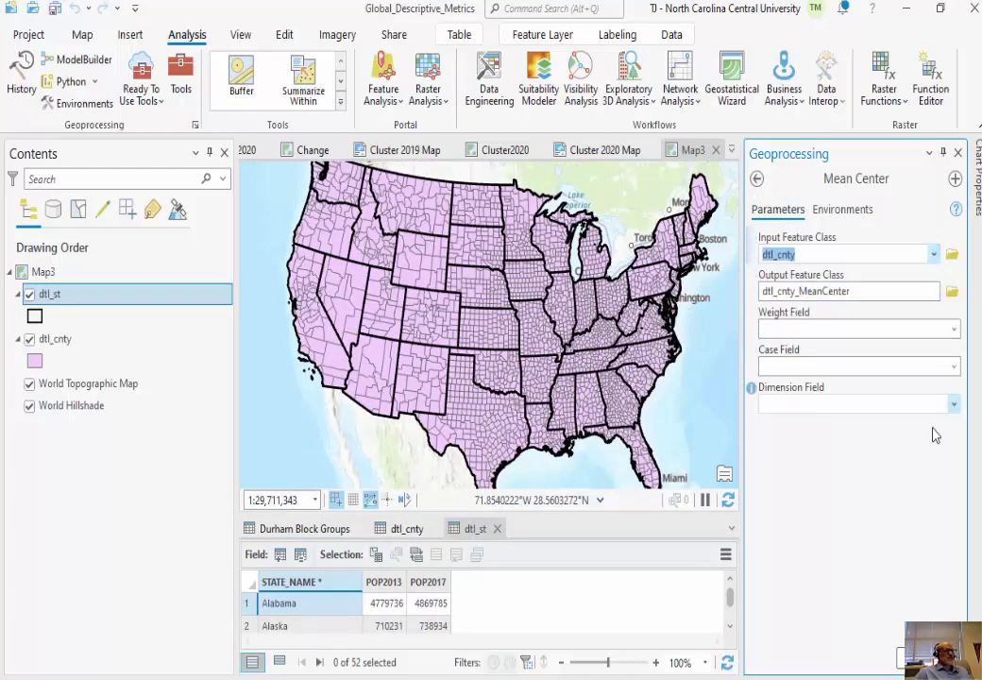
{"action": "left_click", "coordinate": [953, 329]}
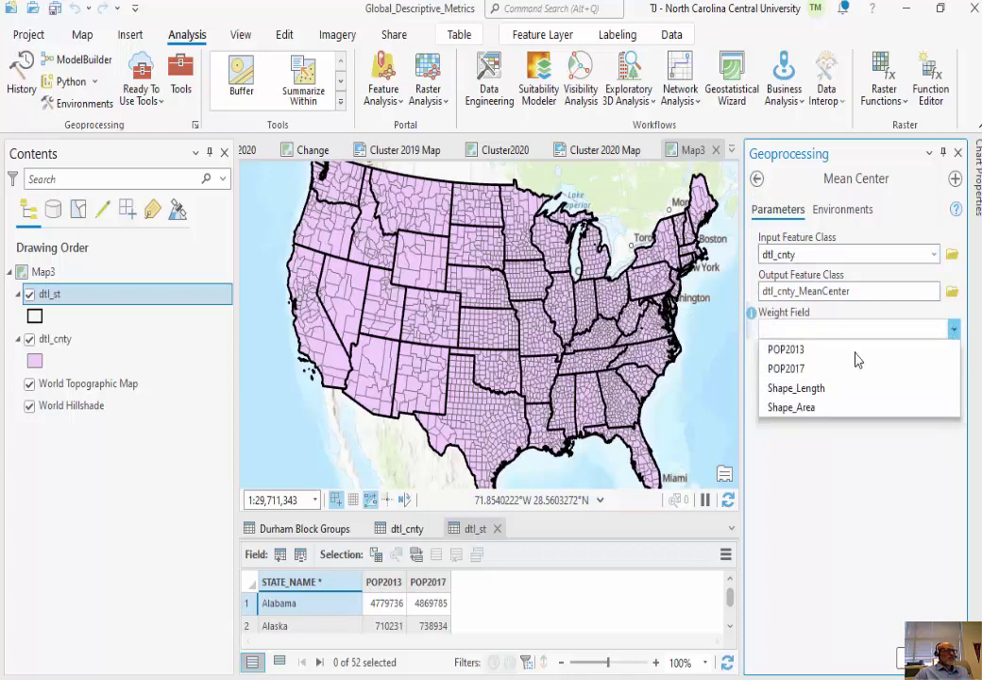
{"action": "left_click", "coordinate": [814, 372]}
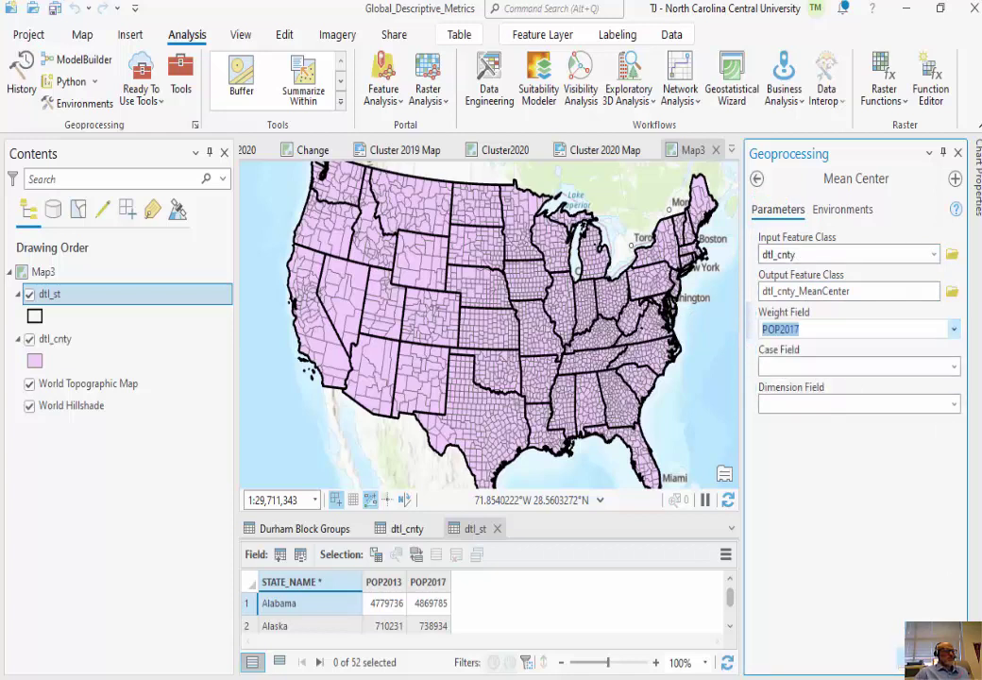
{"action": "left_click", "coordinate": [930, 601]}
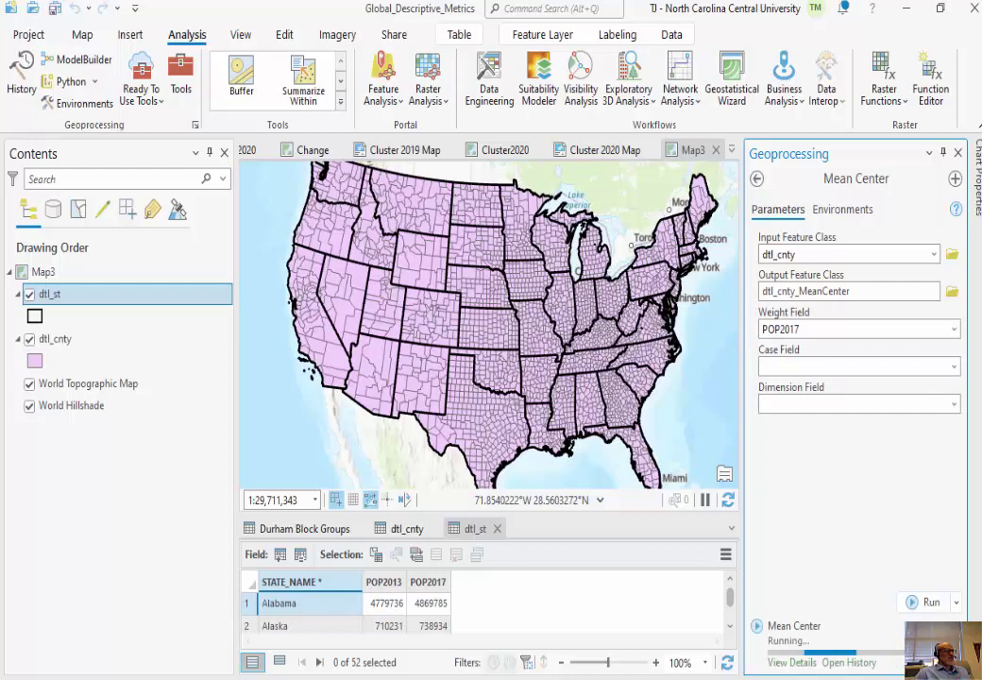
{"action": "mouse_move", "coordinate": [788, 626]}
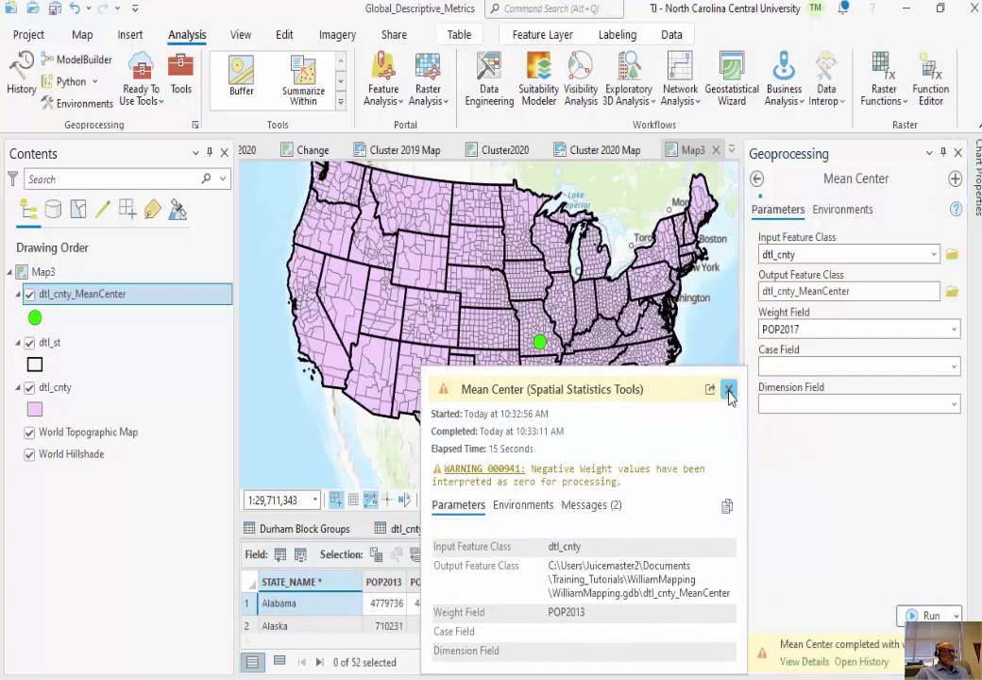
{"action": "left_click", "coordinate": [728, 389]}
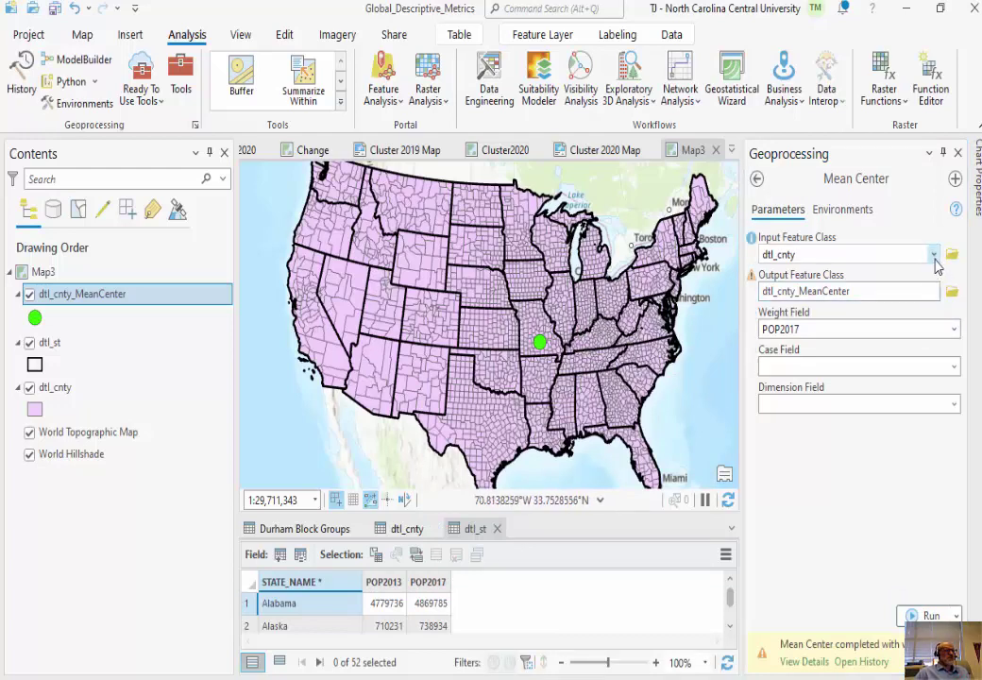
Step: Run Mean Center on dtl_cnty again, weighted by POP2013, with dtl_cnty_MeanCenter2013 as the output feature class
{"action": "left_click", "coordinate": [954, 332]}
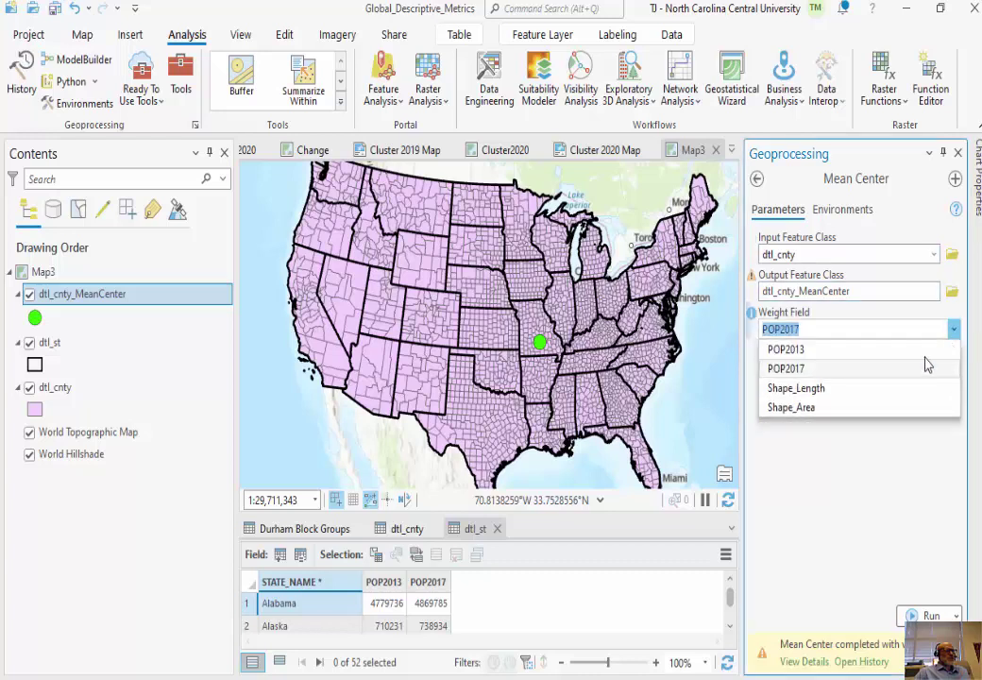
{"action": "left_click", "coordinate": [869, 344]}
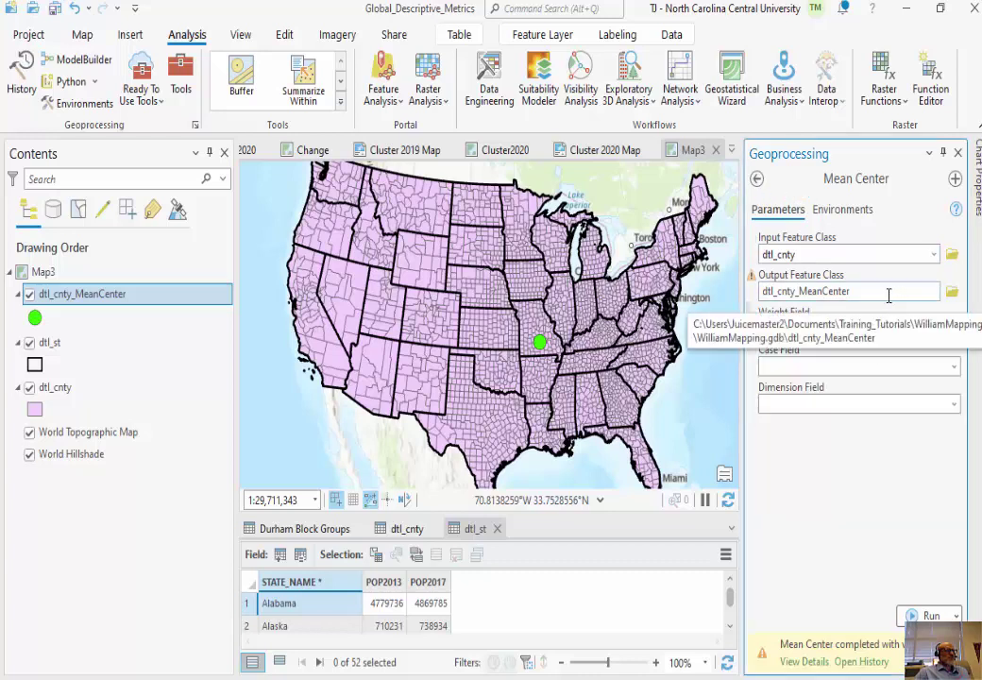
{"action": "left_click", "coordinate": [909, 294]}
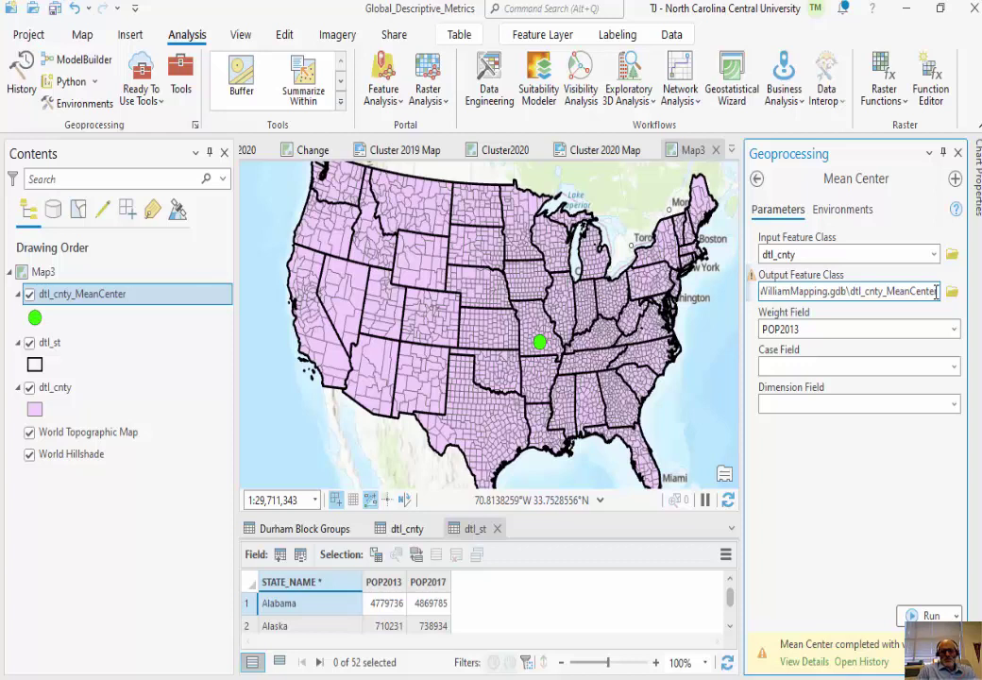
{"action": "type", "text": "2013"}
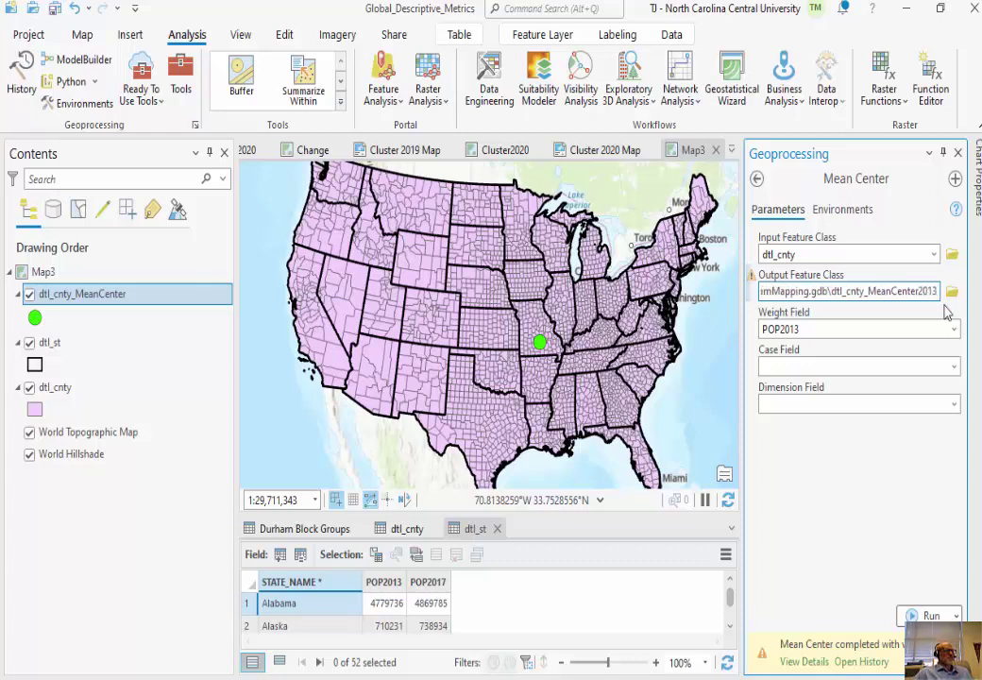
{"action": "left_click", "coordinate": [880, 329]}
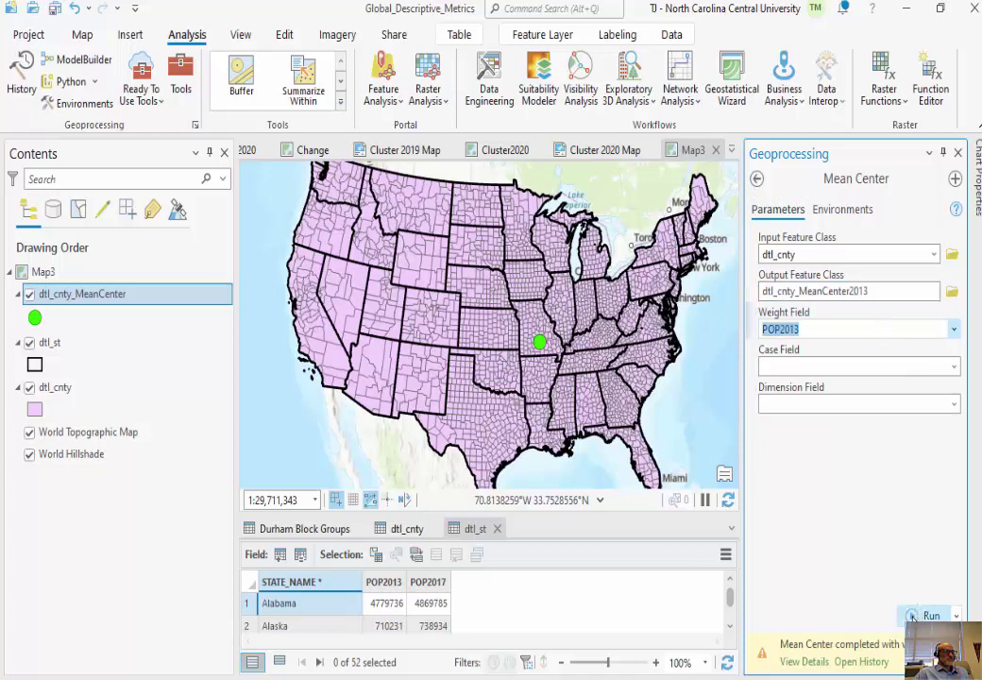
{"action": "left_click", "coordinate": [954, 329]}
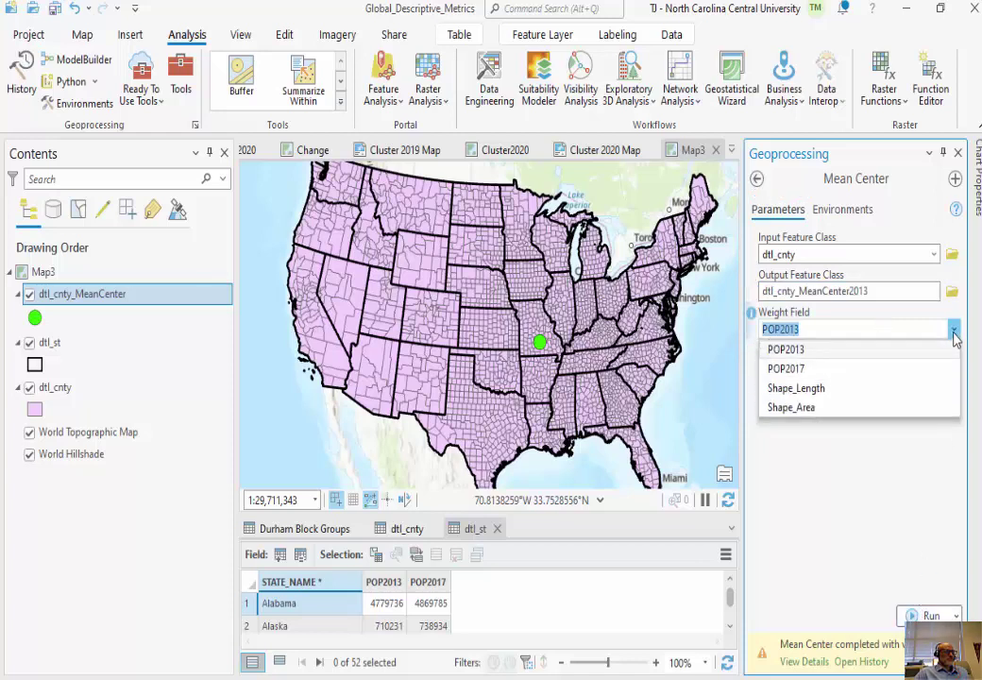
{"action": "left_click", "coordinate": [853, 350]}
{"action": "left_click", "coordinate": [913, 616]}
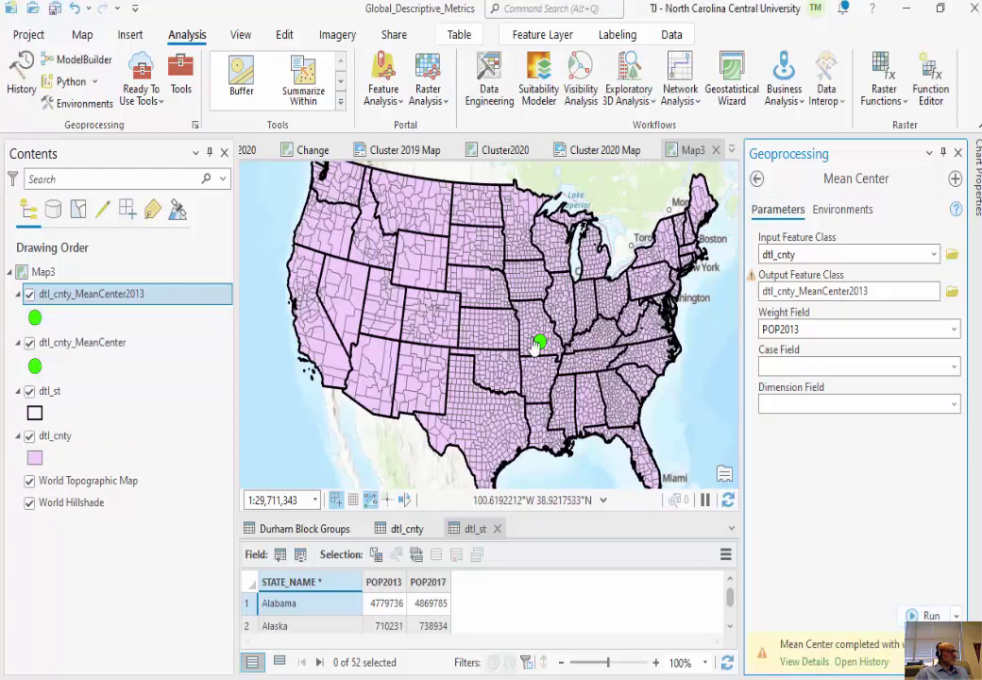
Step: Change the dtl_cnty_MeanCenter2013 point symbol to the black Circle 1 and clear the side pane to widen the map
{"action": "scroll", "coordinate": [504, 338], "scroll_direction": "up", "scroll_amount": 8}
{"action": "scroll", "coordinate": [466, 380], "scroll_direction": "up", "scroll_amount": 1}
{"action": "left_click", "coordinate": [35, 319]}
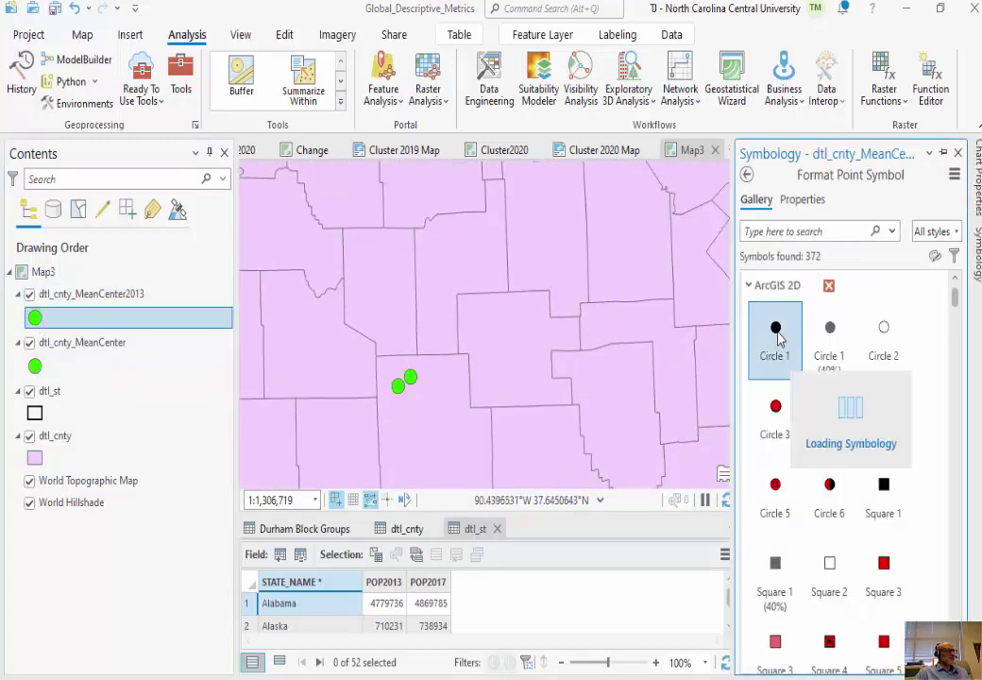
{"action": "left_click", "coordinate": [776, 332]}
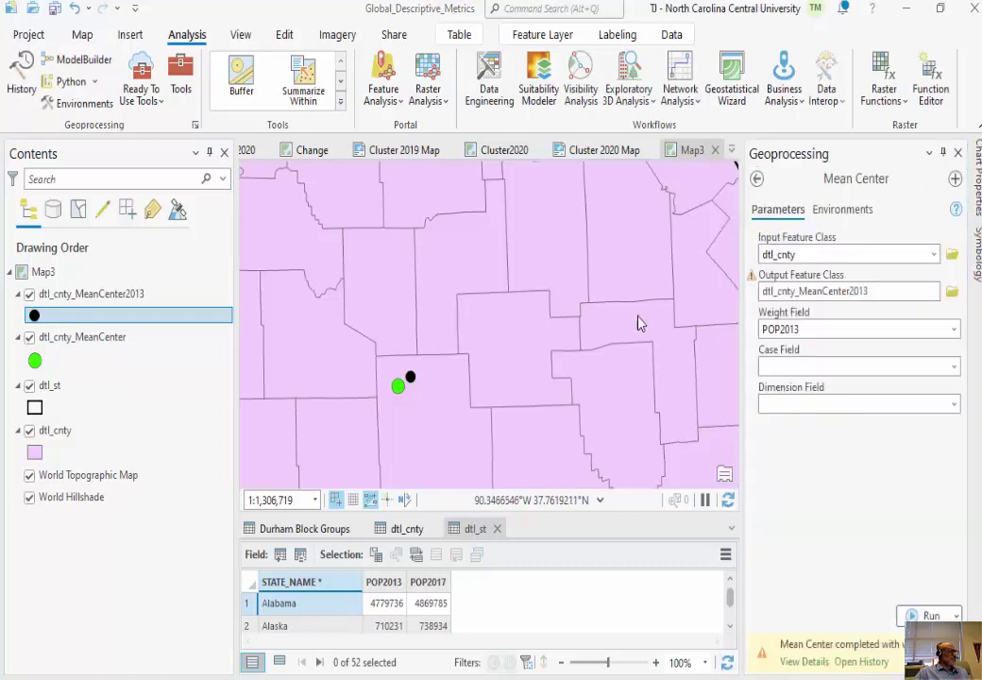
{"action": "left_click", "coordinate": [942, 152]}
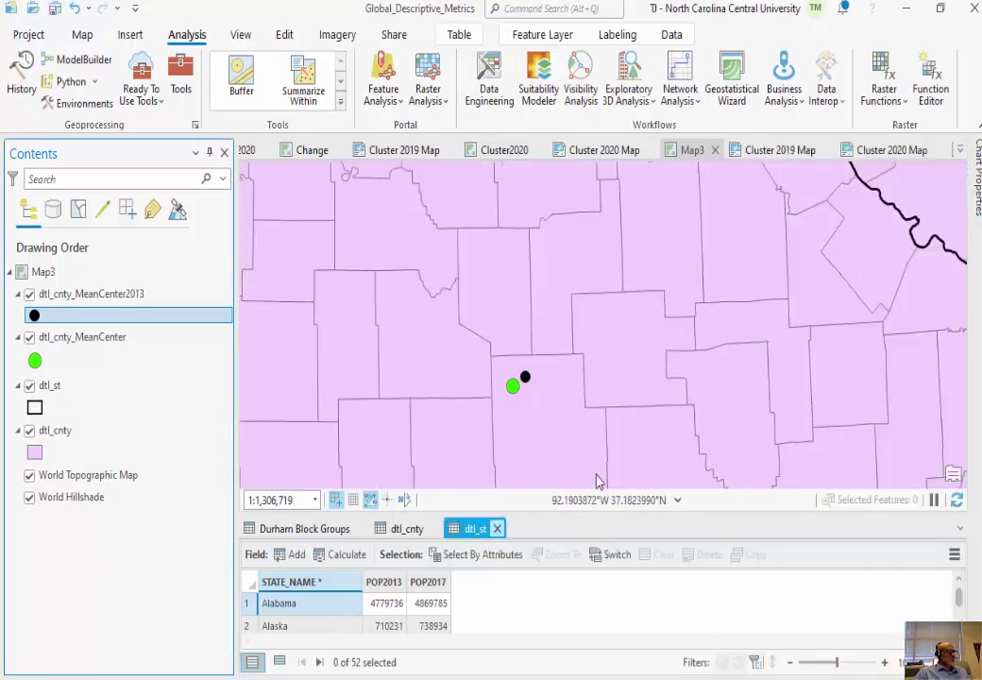
Step: Hide the dtl_cnty_MeanCenter2013 and dtl_cnty_MeanCenter layers, with the whole contiguous United States in view
{"action": "scroll", "coordinate": [624, 396], "scroll_direction": "down", "scroll_amount": 3}
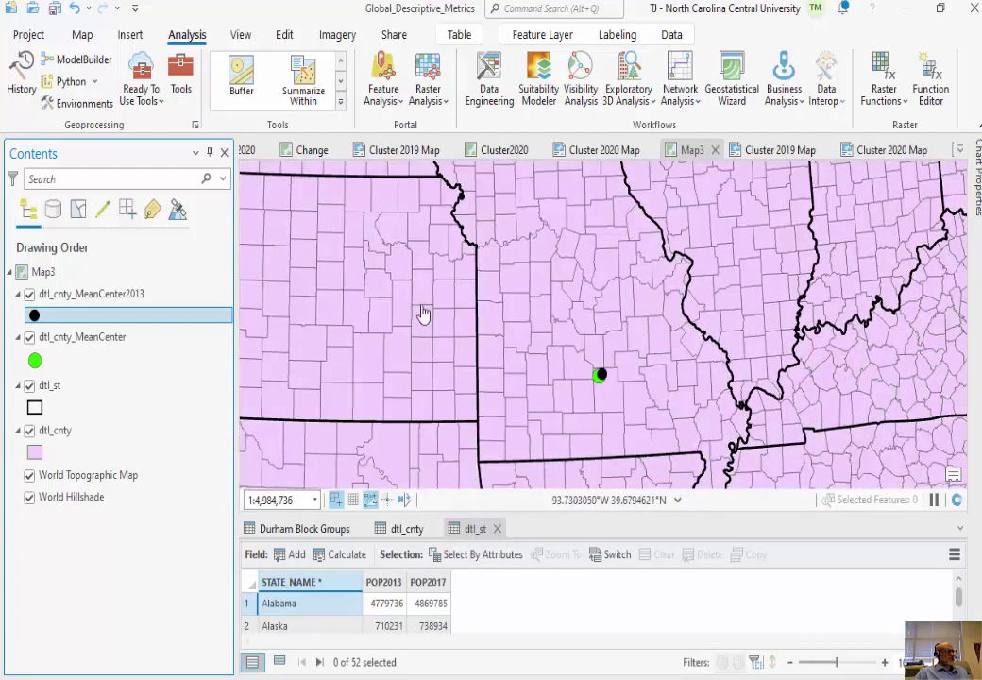
{"action": "scroll", "coordinate": [669, 363], "scroll_direction": "down", "scroll_amount": 3}
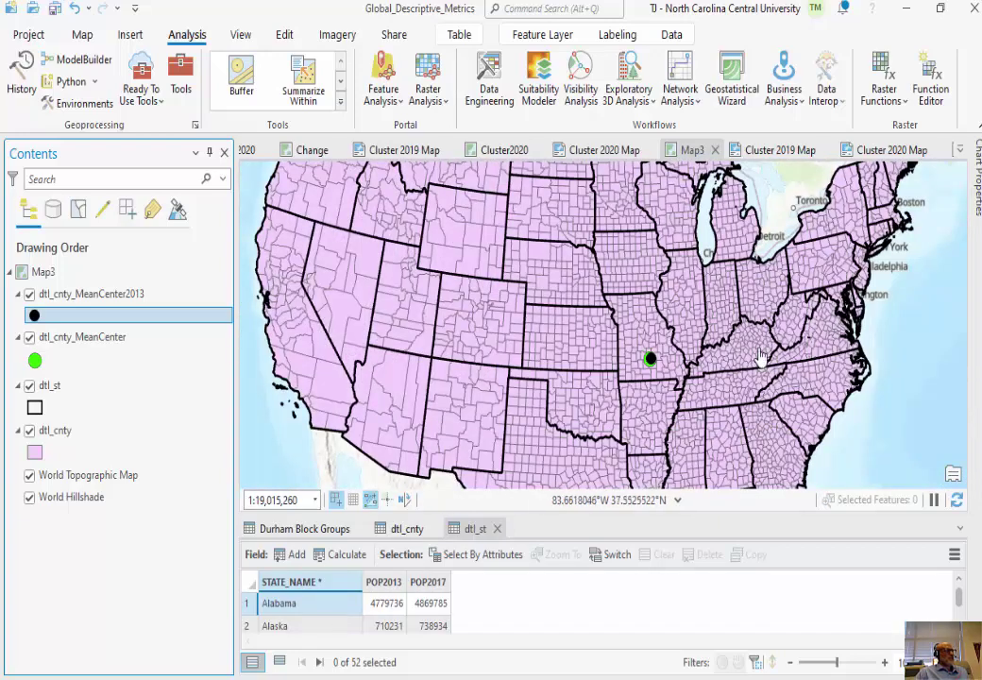
{"action": "scroll", "coordinate": [729, 397], "scroll_direction": "down", "scroll_amount": 2}
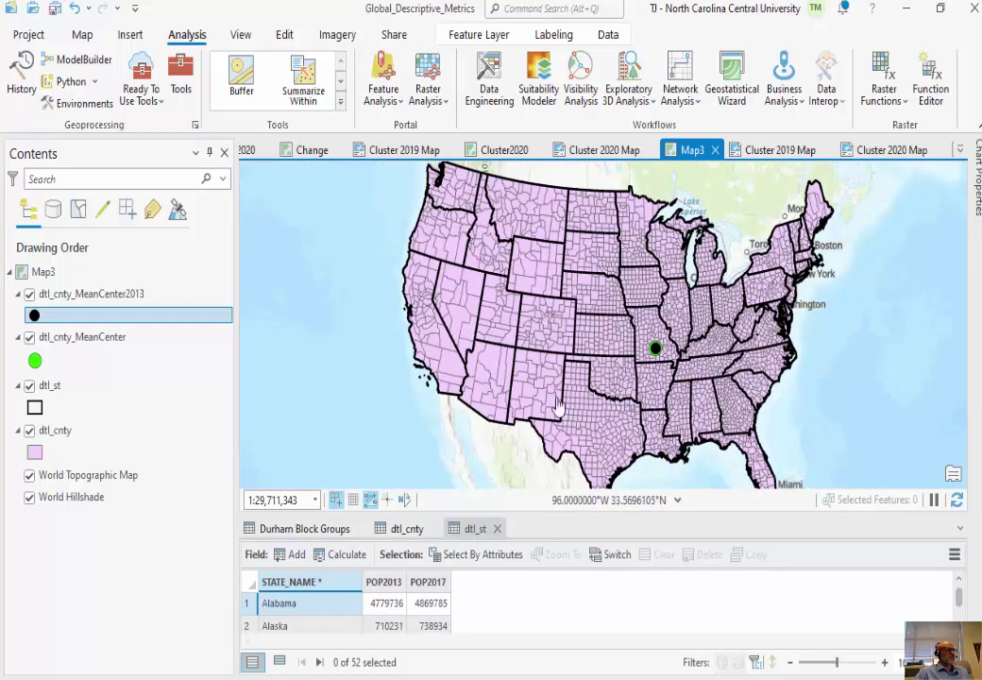
{"action": "left_click", "coordinate": [30, 295]}
{"action": "left_click", "coordinate": [30, 337]}
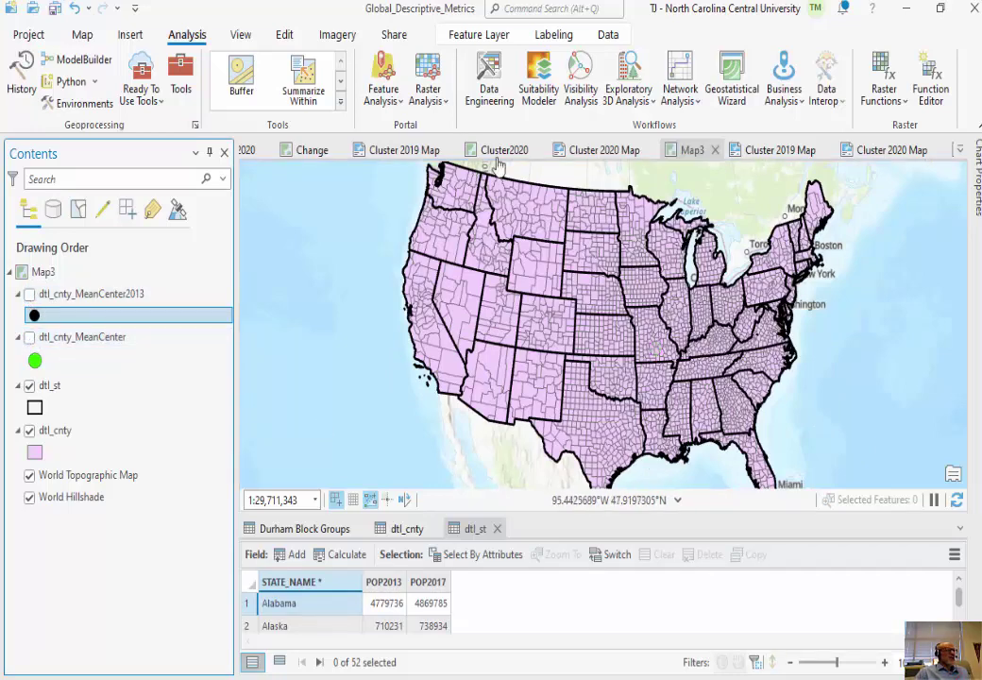
Step: Run Mean Center on the dtl_st layer with POP2017 as weight field and dtl_st_MeanCenter as output
{"action": "left_click", "coordinate": [180, 80]}
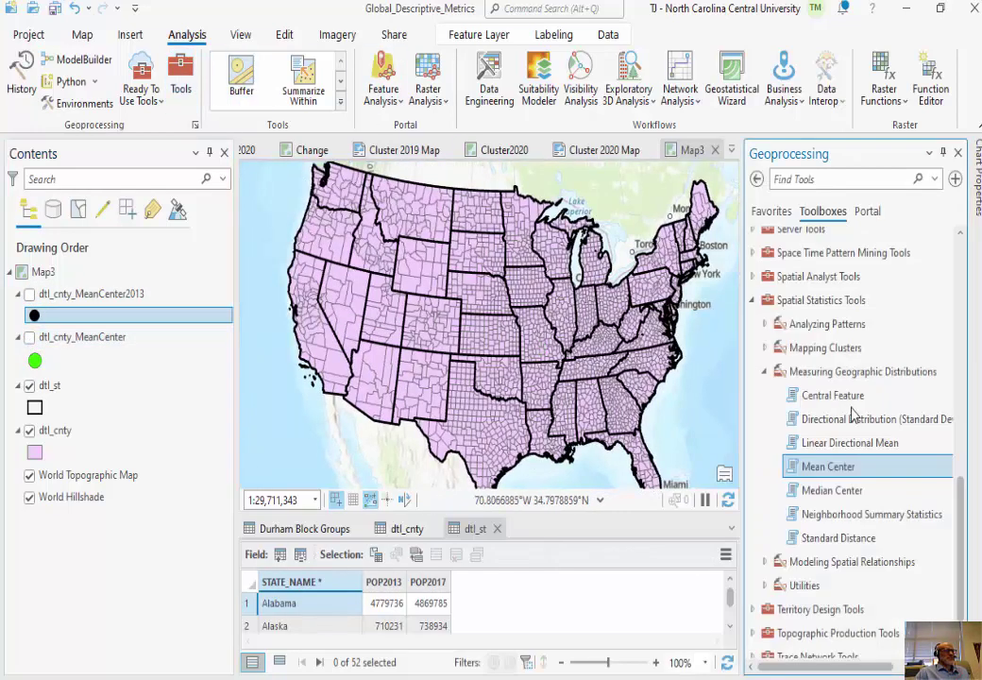
{"action": "double_click", "coordinate": [836, 472]}
{"action": "left_click", "coordinate": [933, 256]}
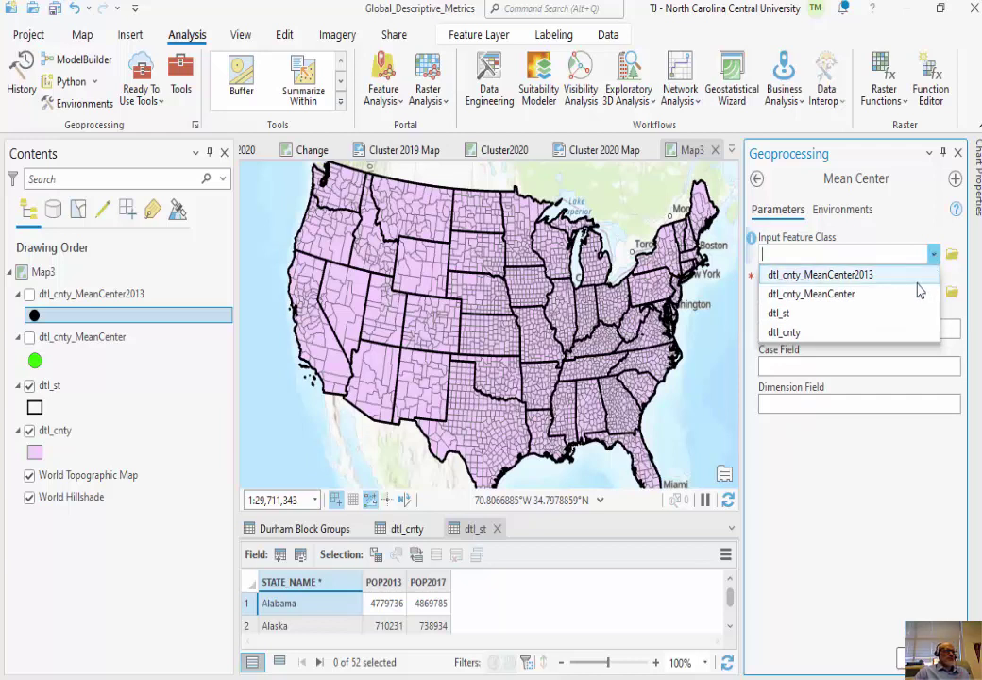
{"action": "left_click", "coordinate": [878, 315]}
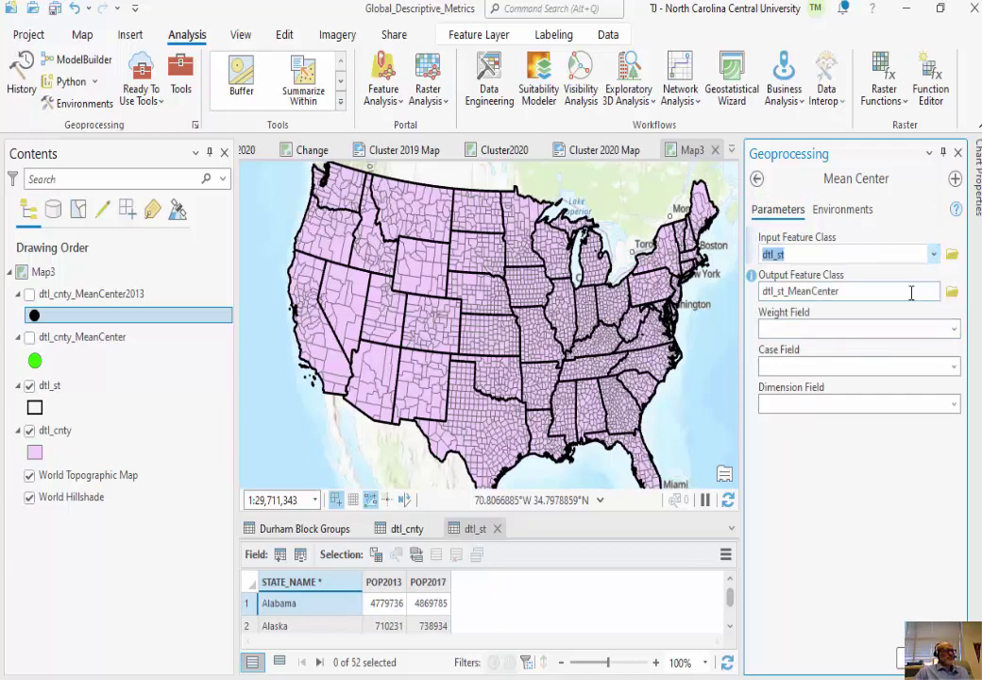
{"action": "left_click", "coordinate": [952, 328]}
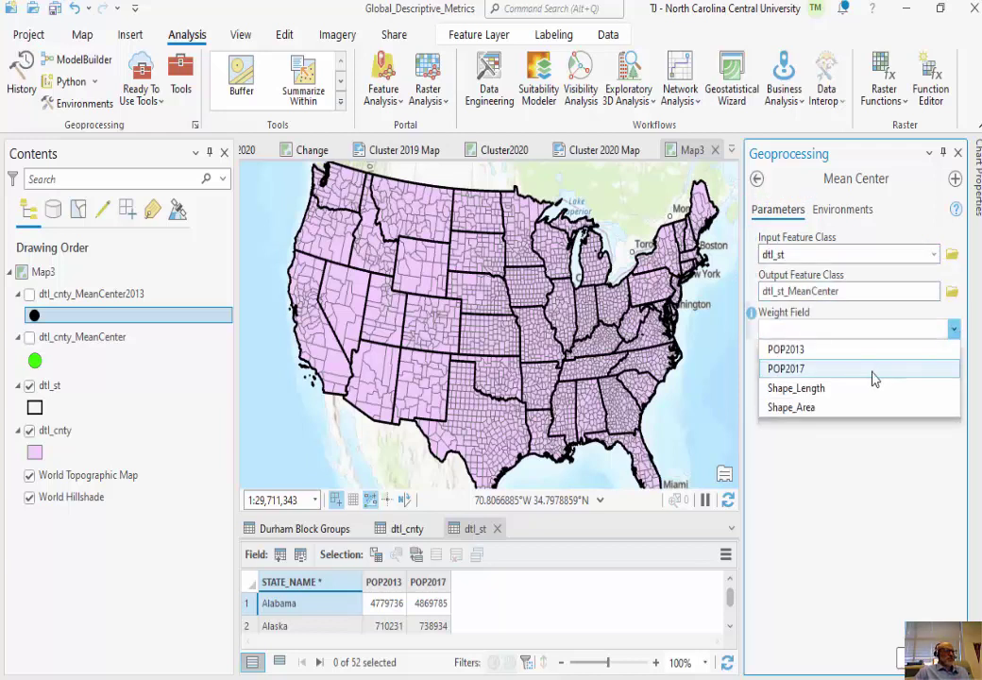
{"action": "left_click", "coordinate": [872, 375]}
{"action": "left_click", "coordinate": [930, 658]}
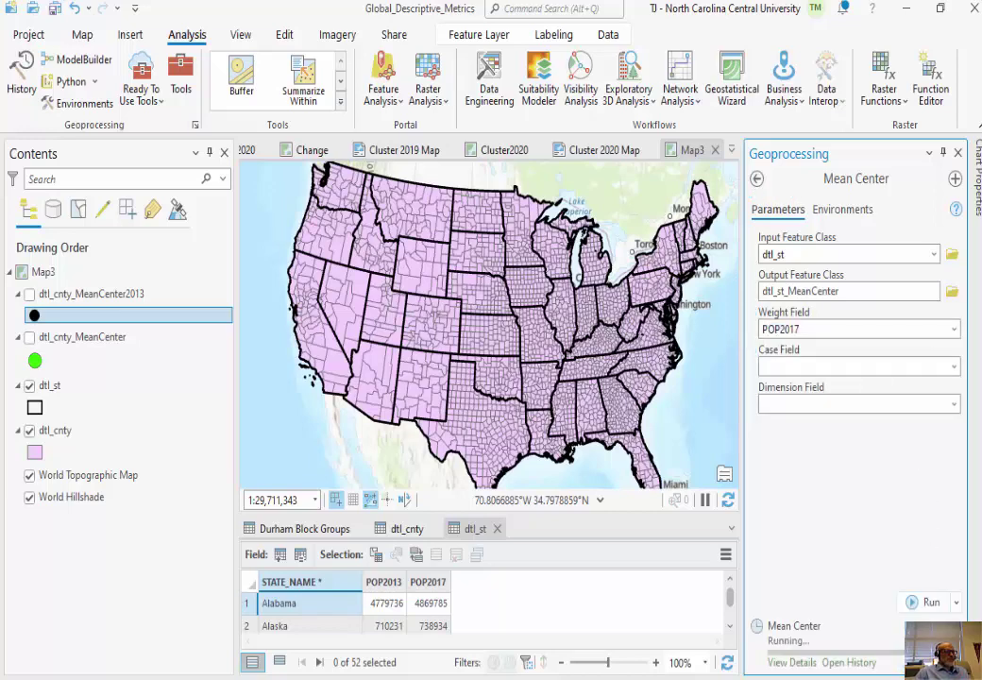
{"action": "mouse_move", "coordinate": [930, 651]}
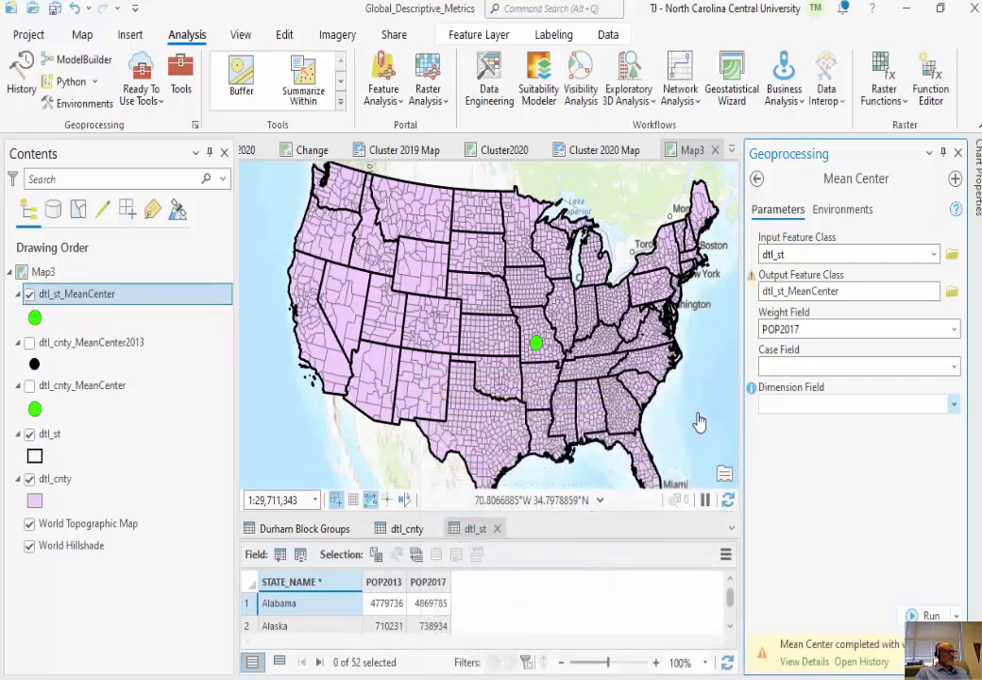
Step: Show the dtl_cnty_MeanCenter layer again and compare its point's location with the dtl_st_MeanCenter point
{"action": "left_click", "coordinate": [29, 385]}
{"action": "scroll", "coordinate": [457, 352], "scroll_direction": "up", "scroll_amount": 4}
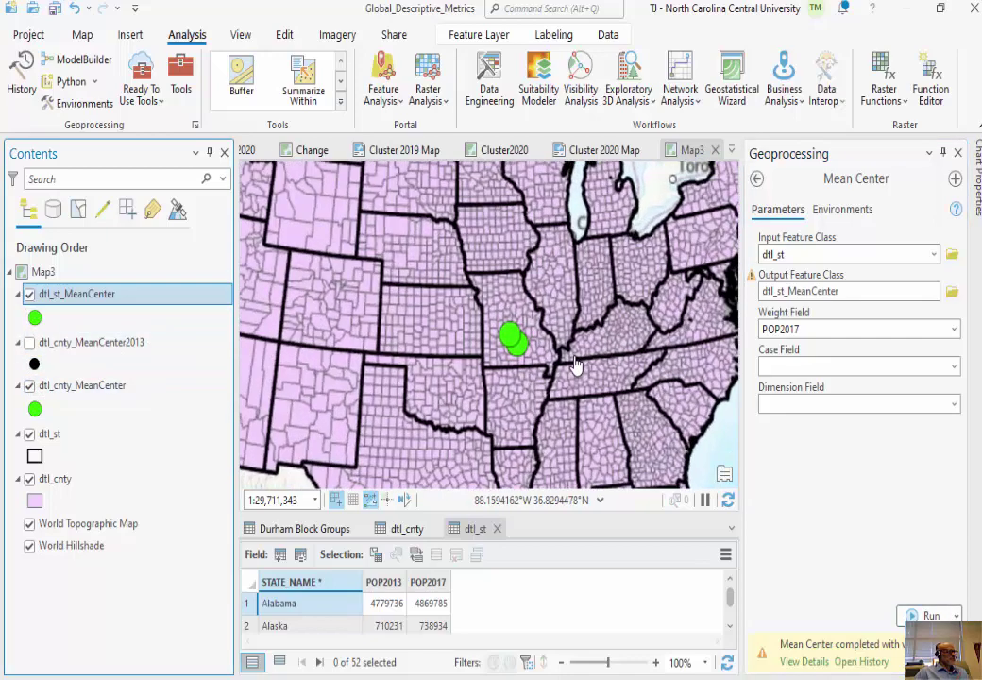
{"action": "left_click_drag", "start_coordinate": [456, 340], "coordinate": [563, 403]}
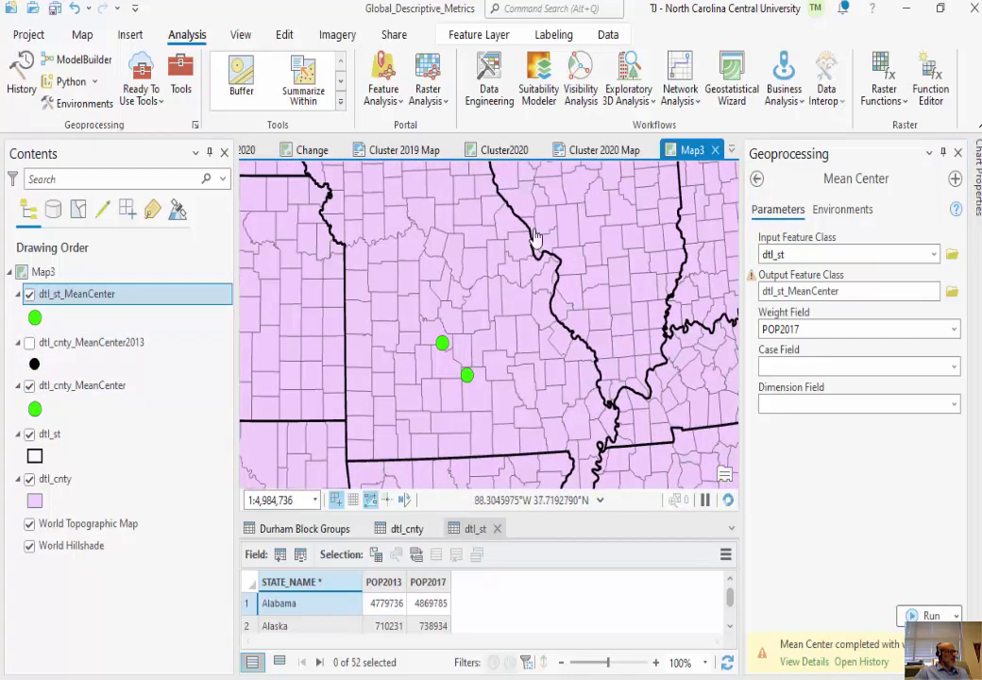
{"action": "scroll", "coordinate": [503, 401], "scroll_direction": "up", "scroll_amount": 2}
{"action": "scroll", "coordinate": [484, 359], "scroll_direction": "up", "scroll_amount": 2}
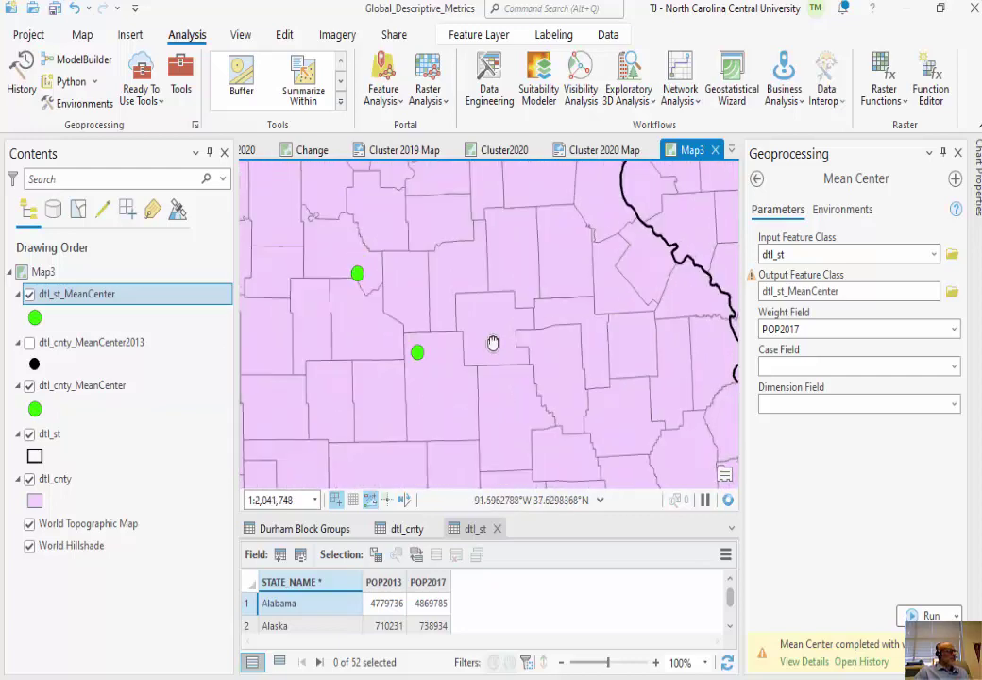
{"action": "left_click_drag", "start_coordinate": [485, 336], "coordinate": [552, 388]}
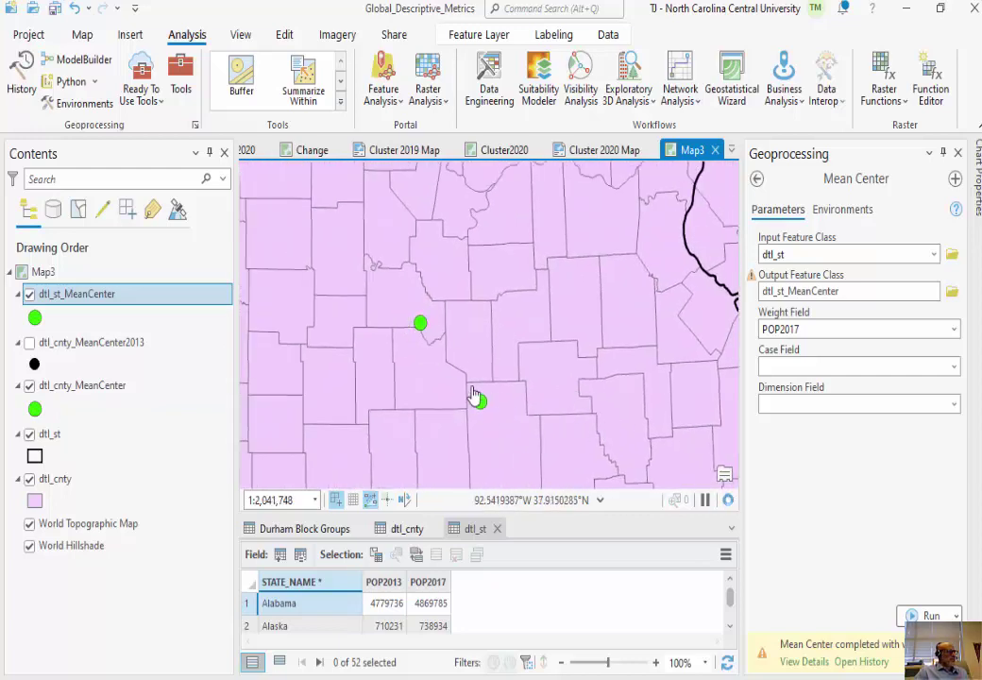
{"action": "scroll", "coordinate": [558, 361], "scroll_direction": "down", "scroll_amount": 1}
{"action": "scroll", "coordinate": [558, 361], "scroll_direction": "down", "scroll_amount": 3}
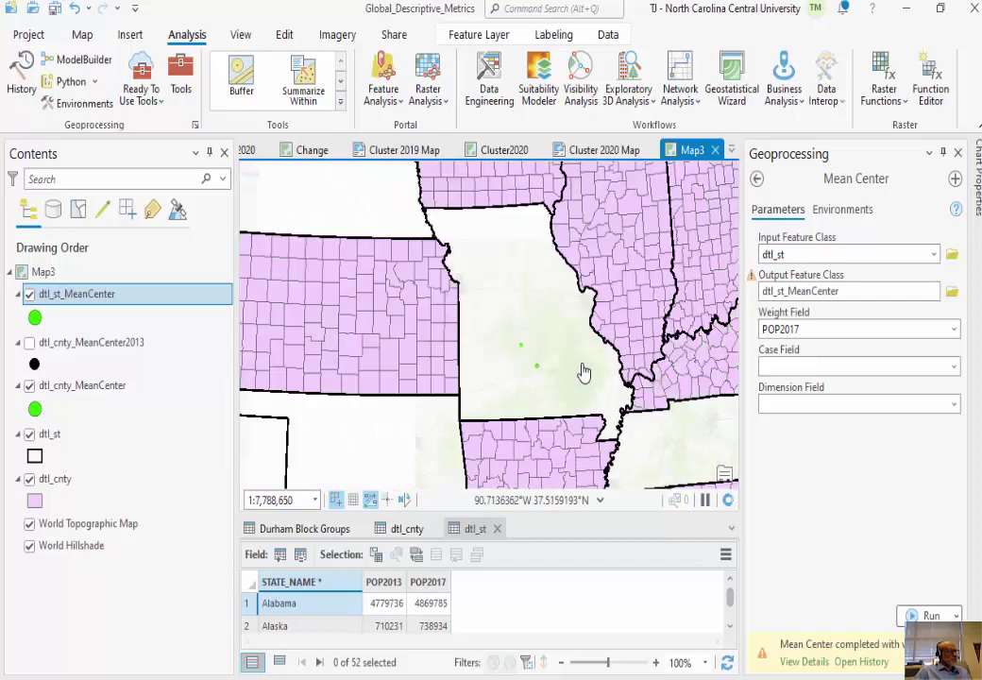
{"action": "scroll", "coordinate": [584, 371], "scroll_direction": "down", "scroll_amount": 4}
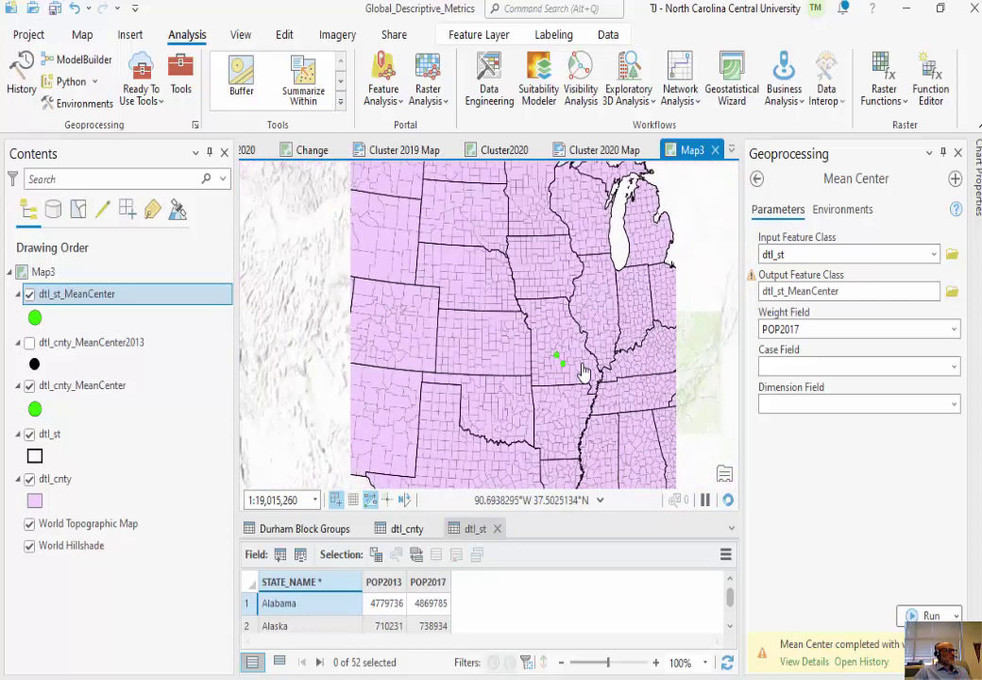
{"action": "left_click_drag", "start_coordinate": [627, 432], "coordinate": [588, 412]}
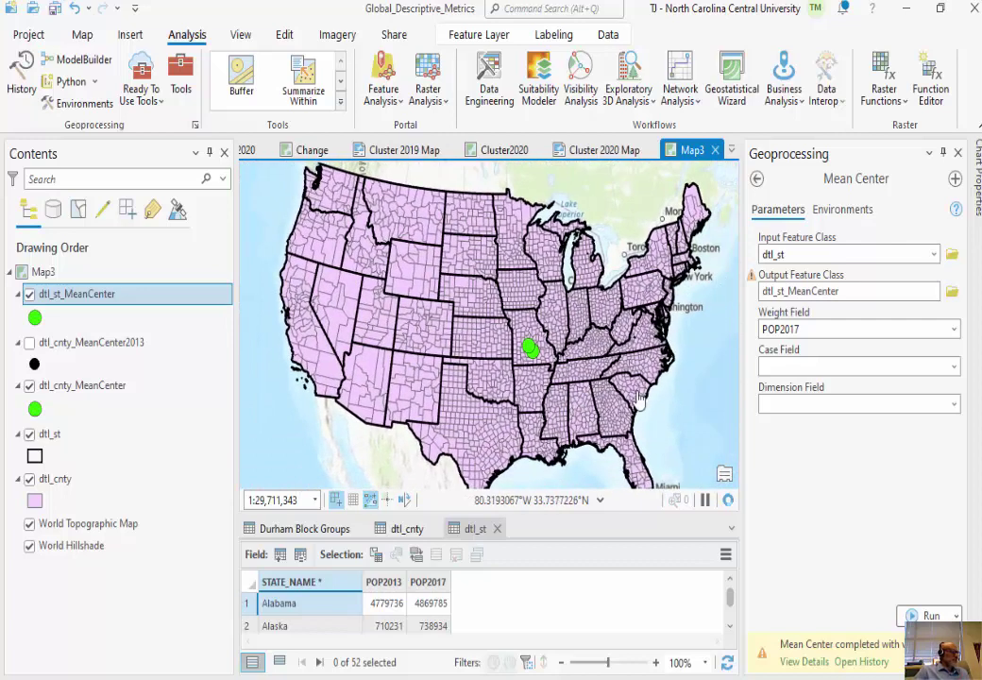